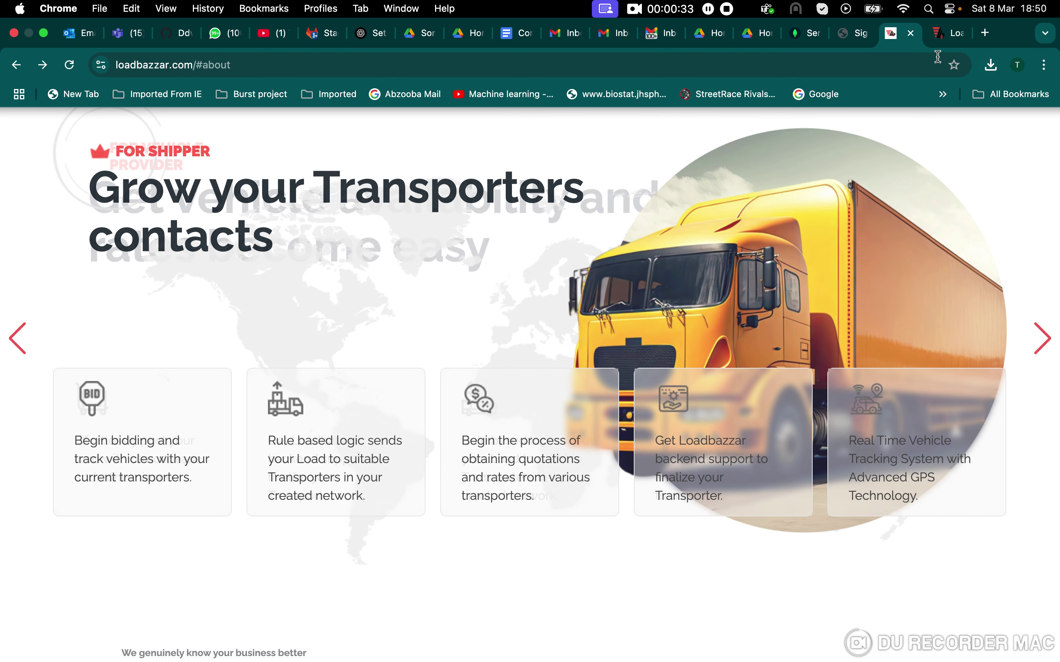
- Sign in to Loadbazzar with the autofilled credentials to load the Welcome dashboard
click(938, 15)
click(541, 473)
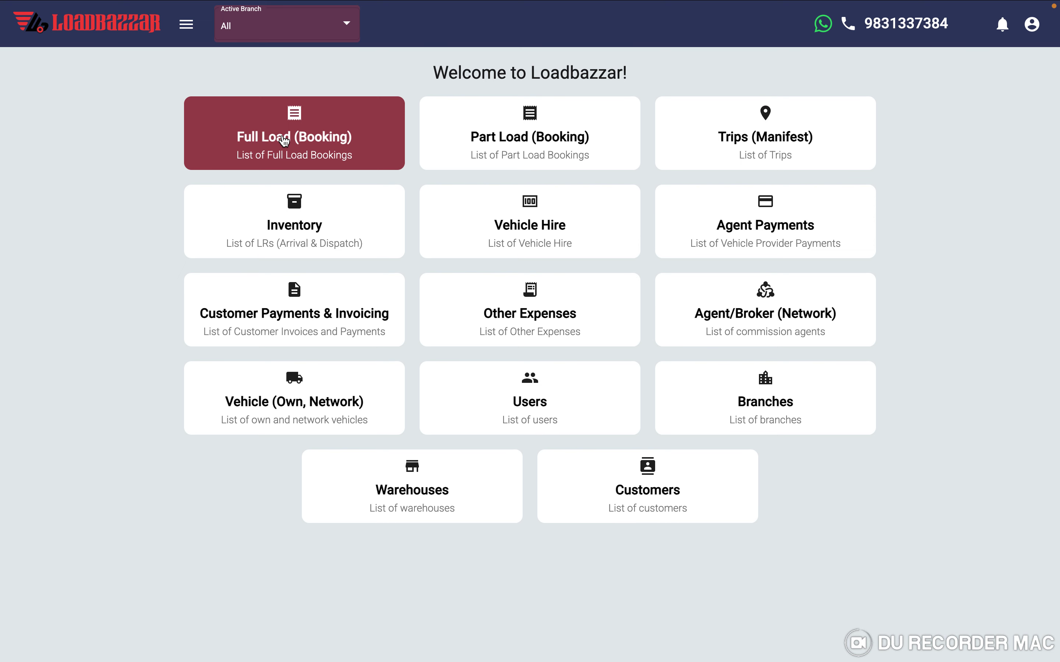
- Open the Full Load consignment list and preview CN0023's Receive Advance form
click(284, 140)
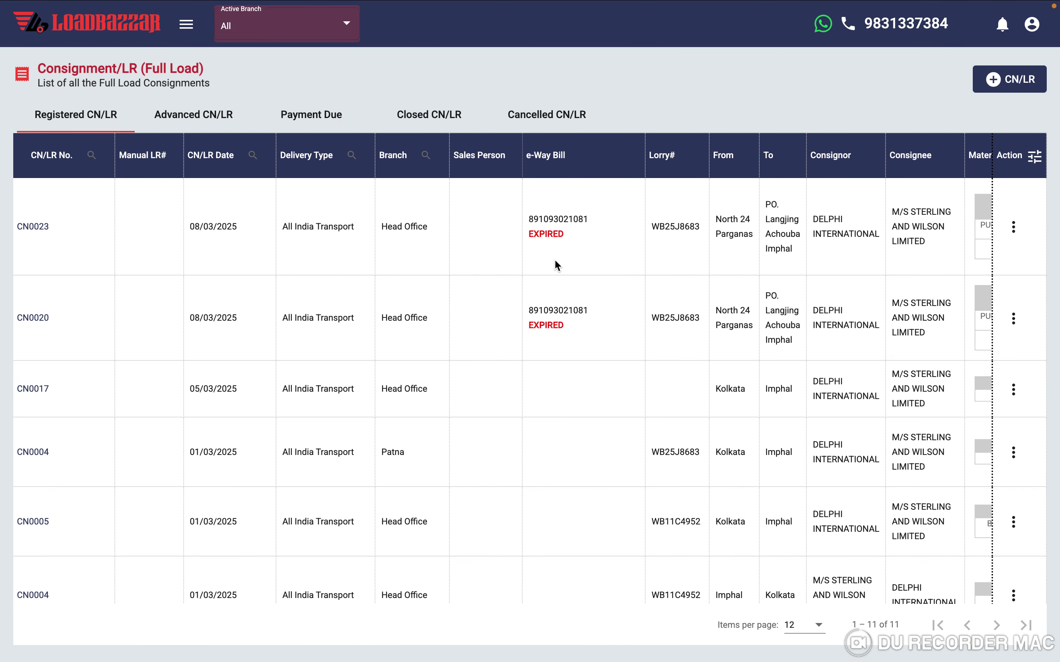
click(1013, 227)
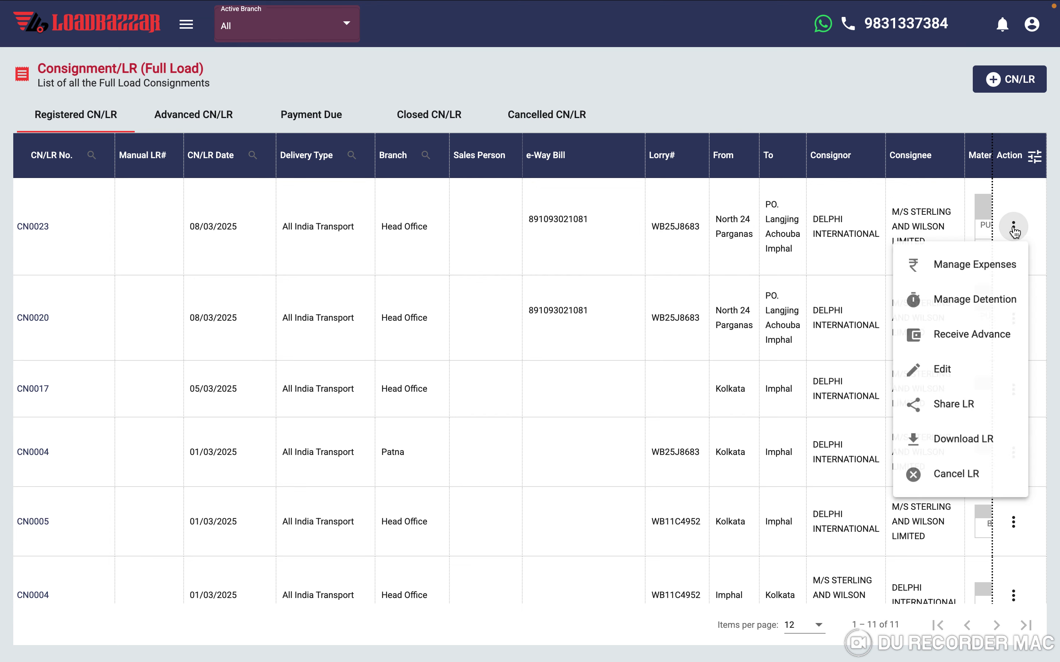
click(953, 339)
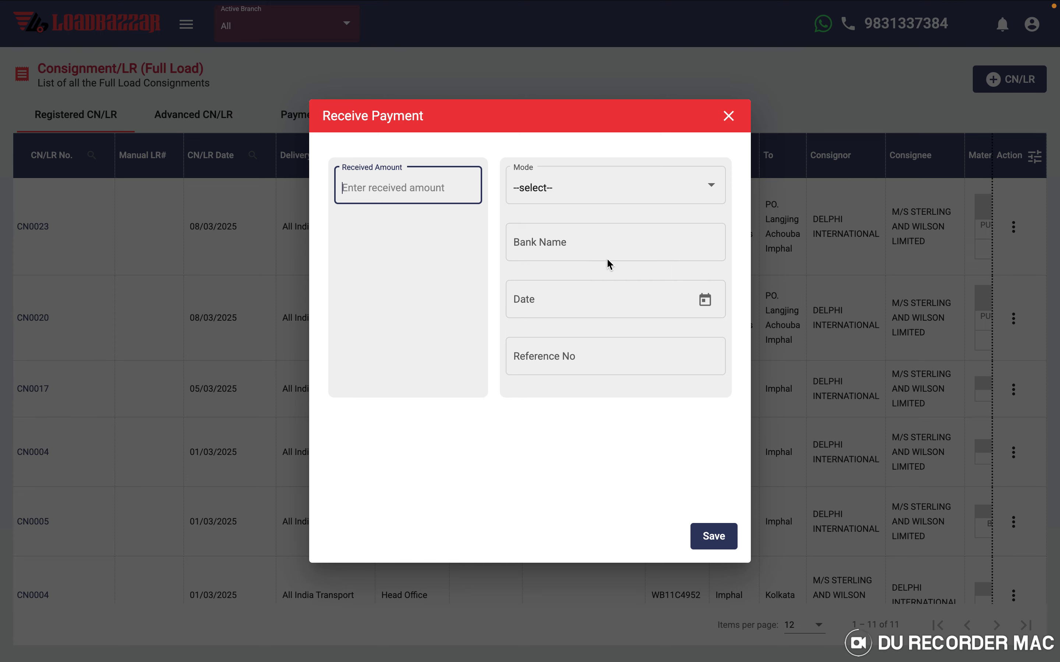
click(728, 117)
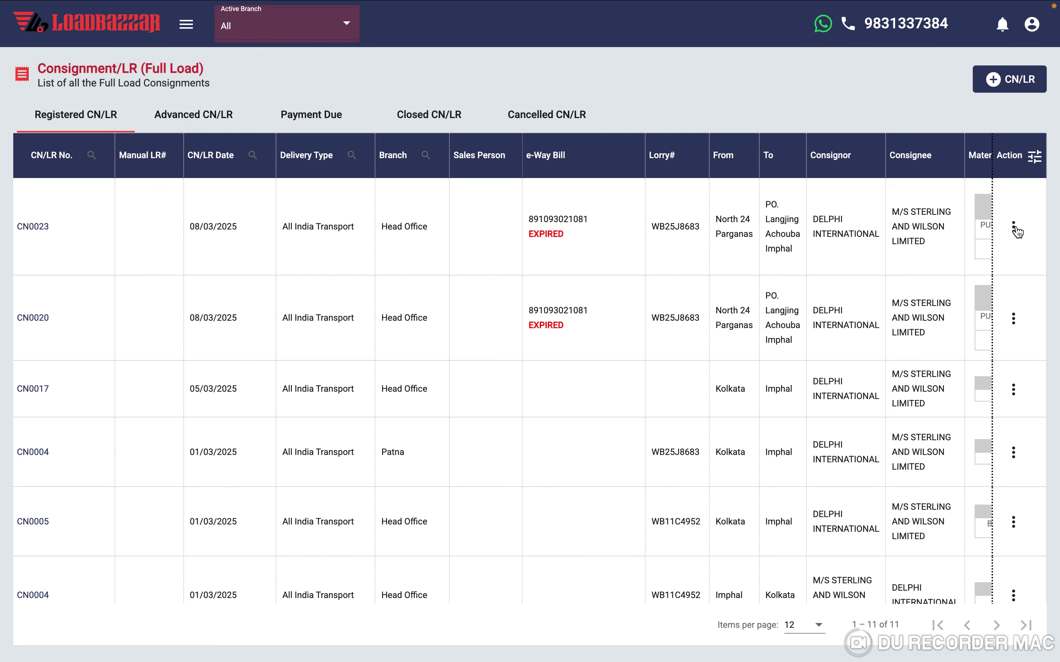
- Review CN0023's Manage Expenses form and its list of expense descriptions
click(1014, 227)
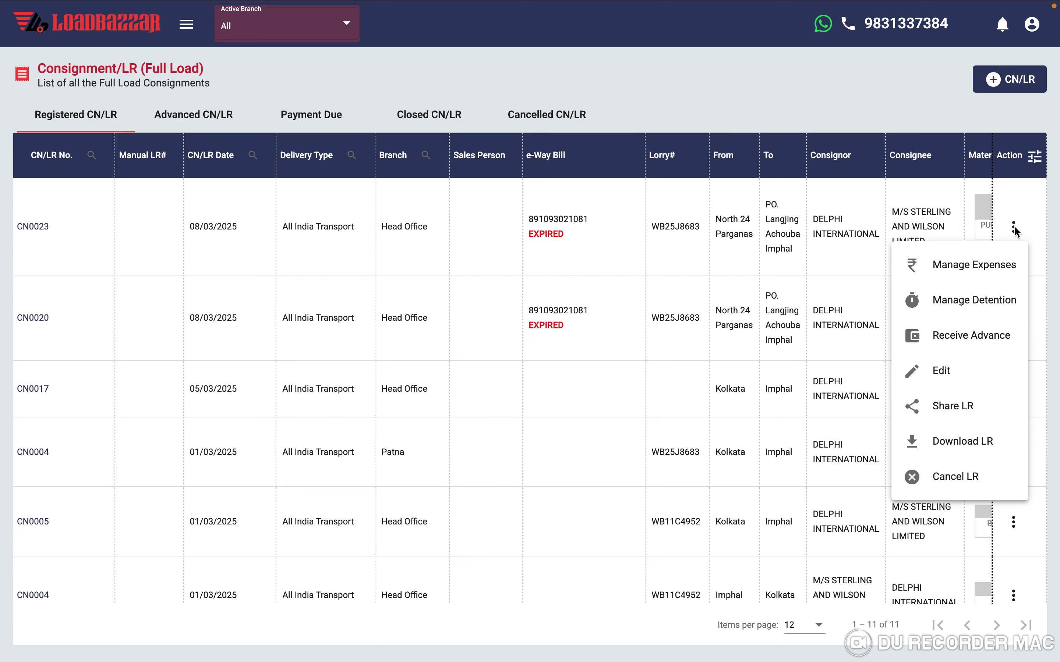
click(966, 268)
click(334, 148)
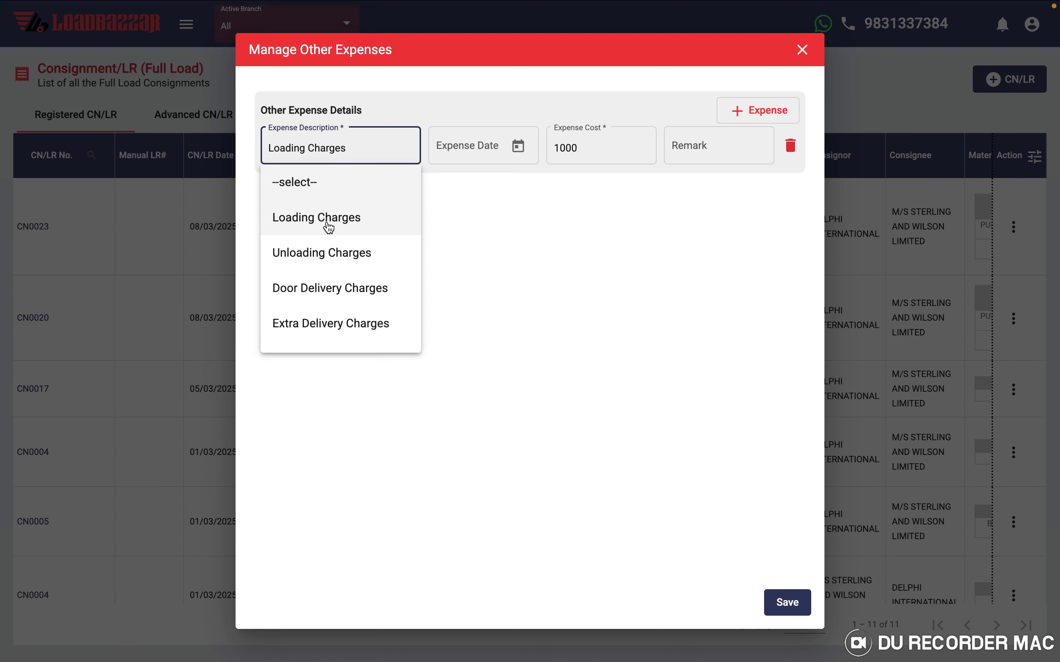
click(804, 51)
- Check CN0023's detention charges form and close it without changes
click(1013, 227)
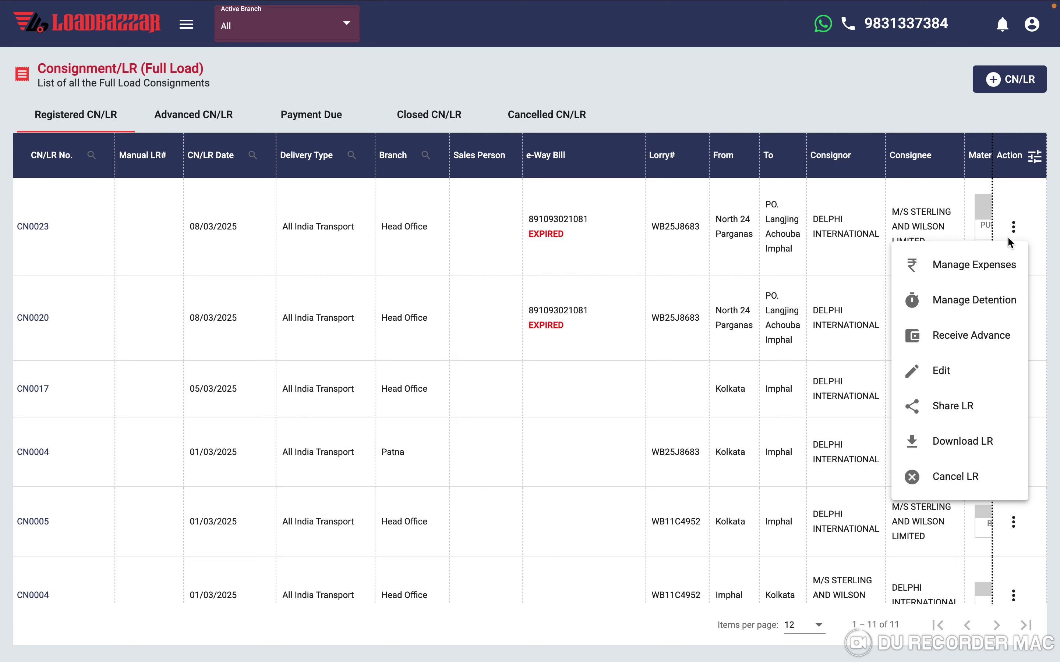
click(974, 309)
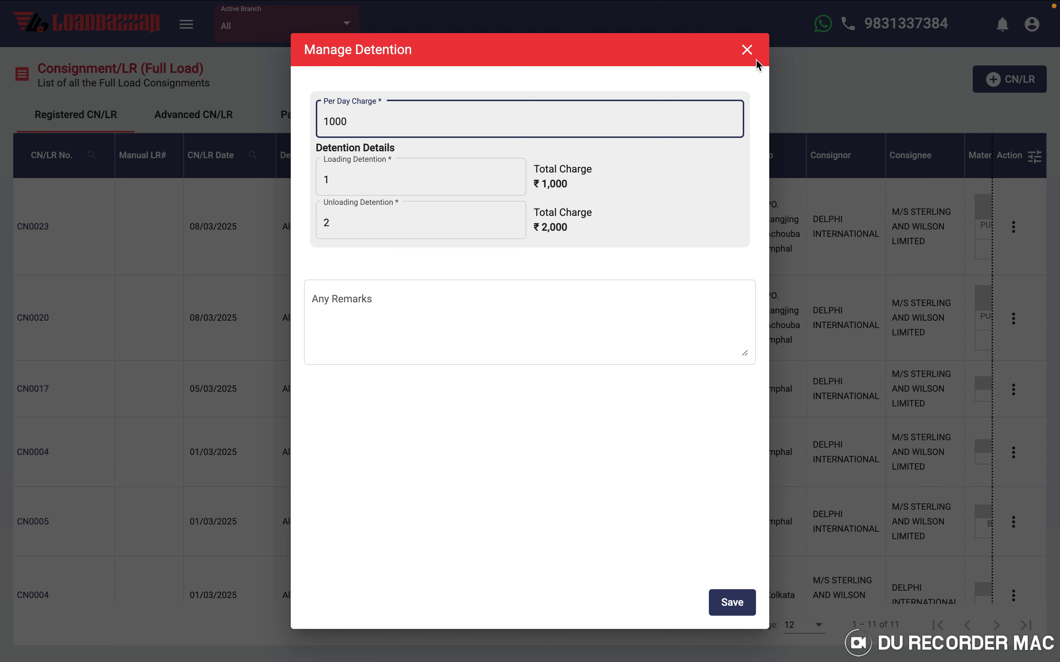
click(749, 50)
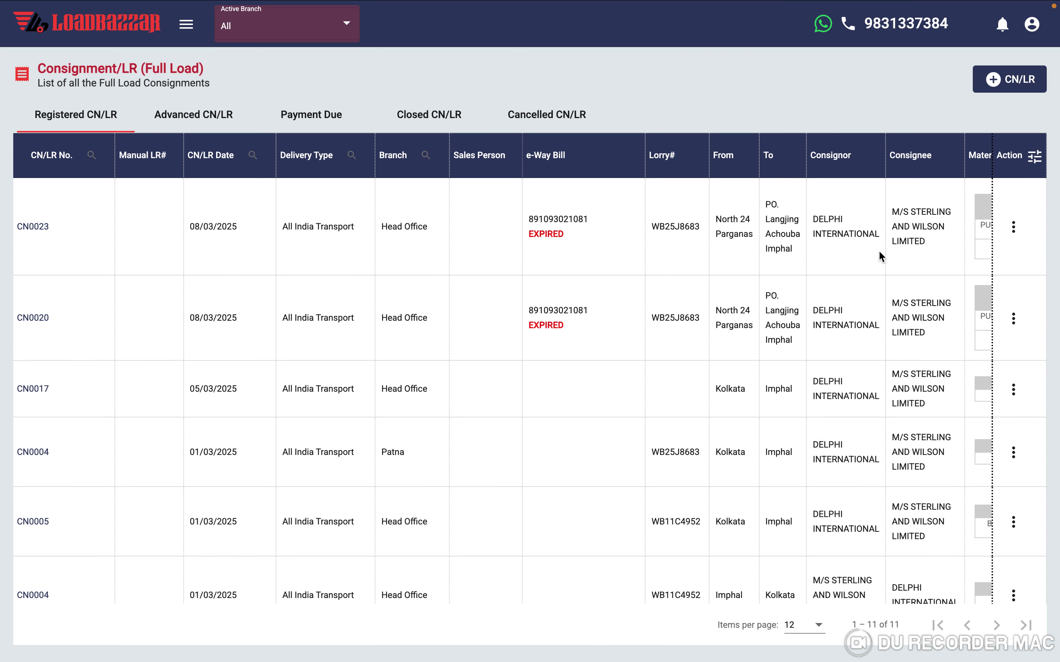
click(1011, 227)
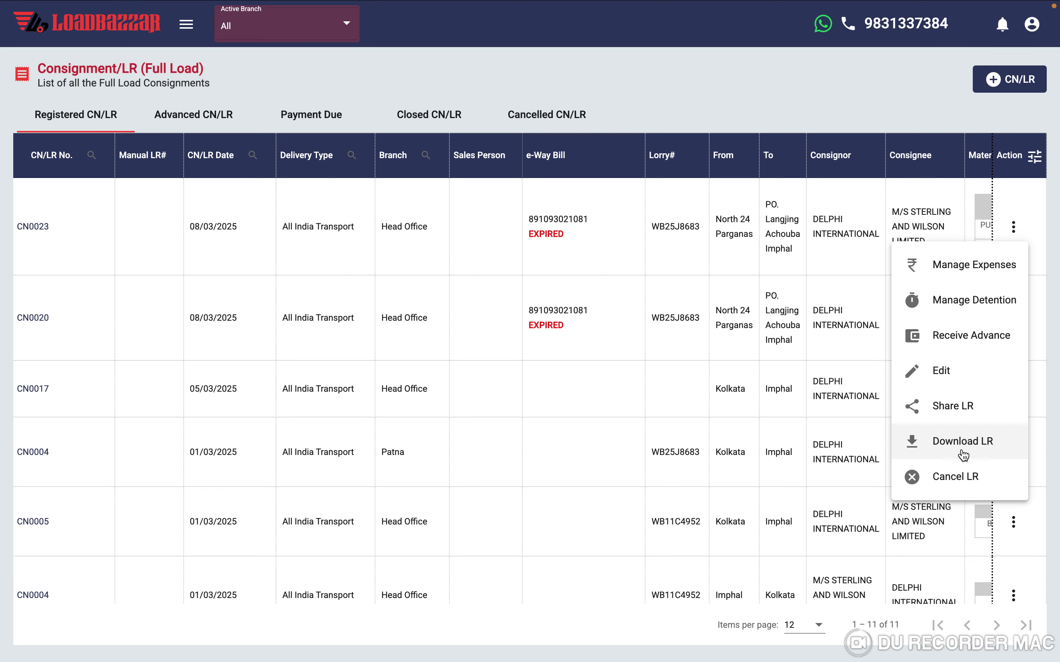
- Download CN0023's LR with freight details and open the blocked PDF pop-up
click(950, 444)
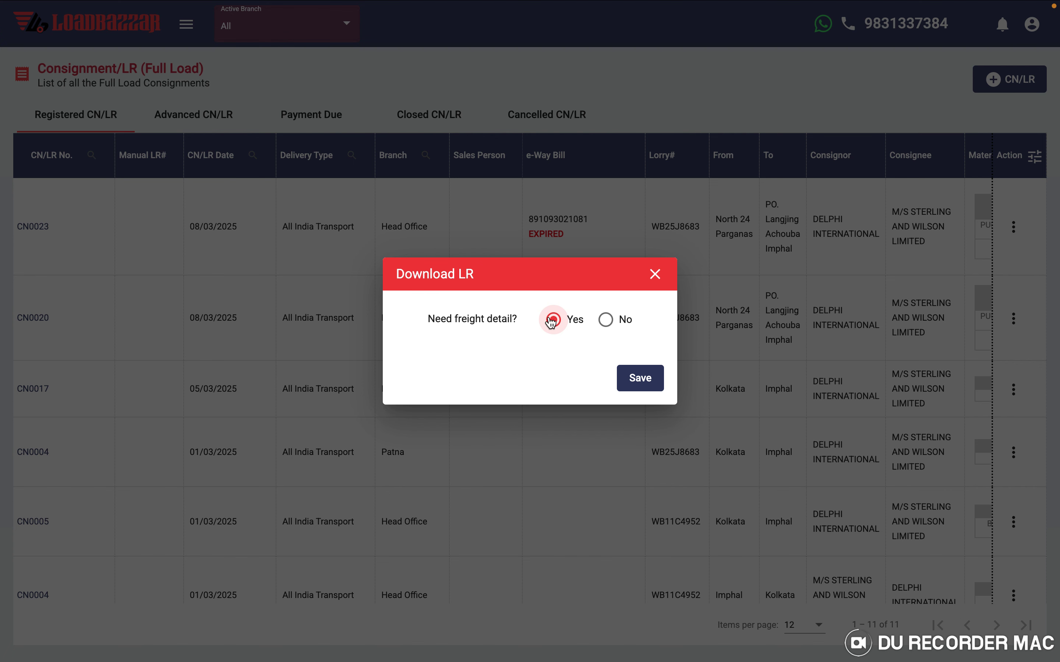
click(642, 378)
mouse_move(914, 5)
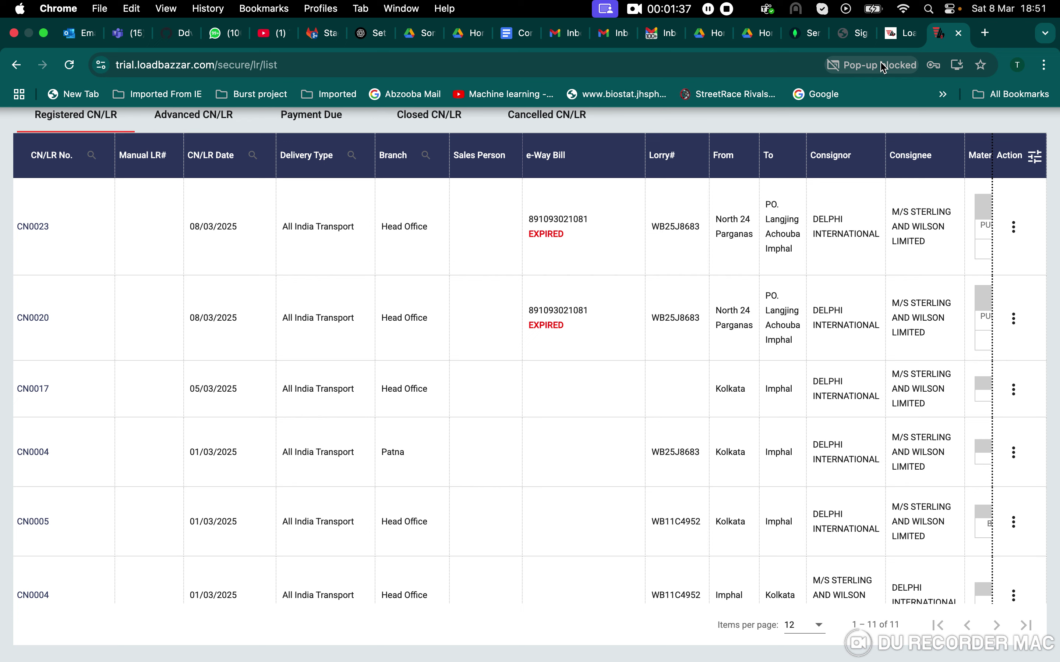
click(883, 66)
click(827, 110)
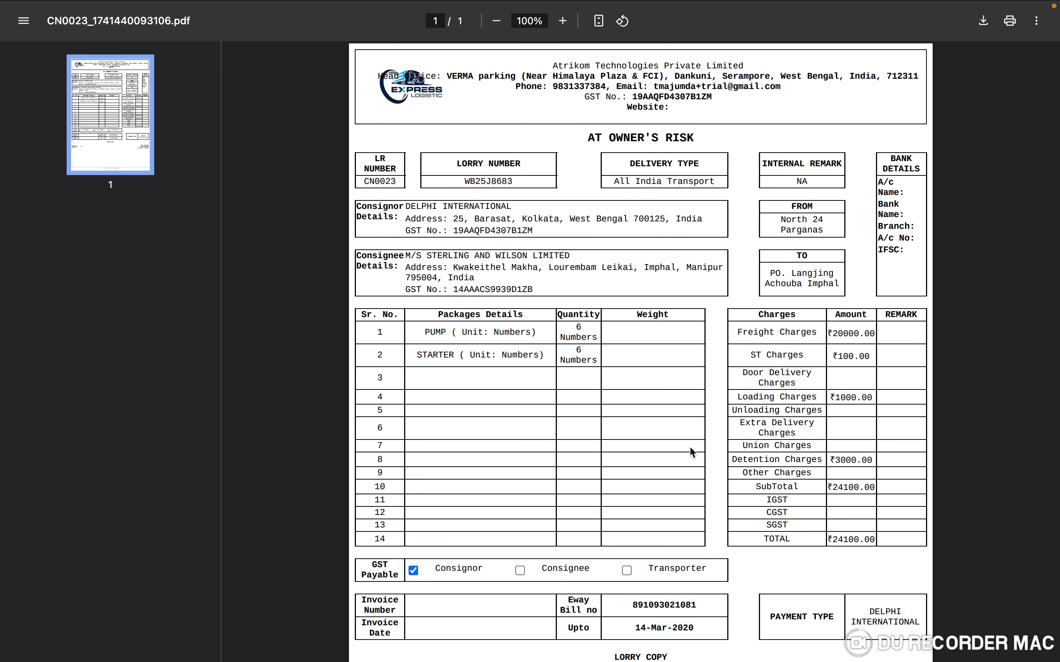
- Look over the LR PDF, then return to the Loadbazzar tab
scroll(689, 446, down, 5)
scroll(689, 446, up, 5)
mouse_move(915, 5)
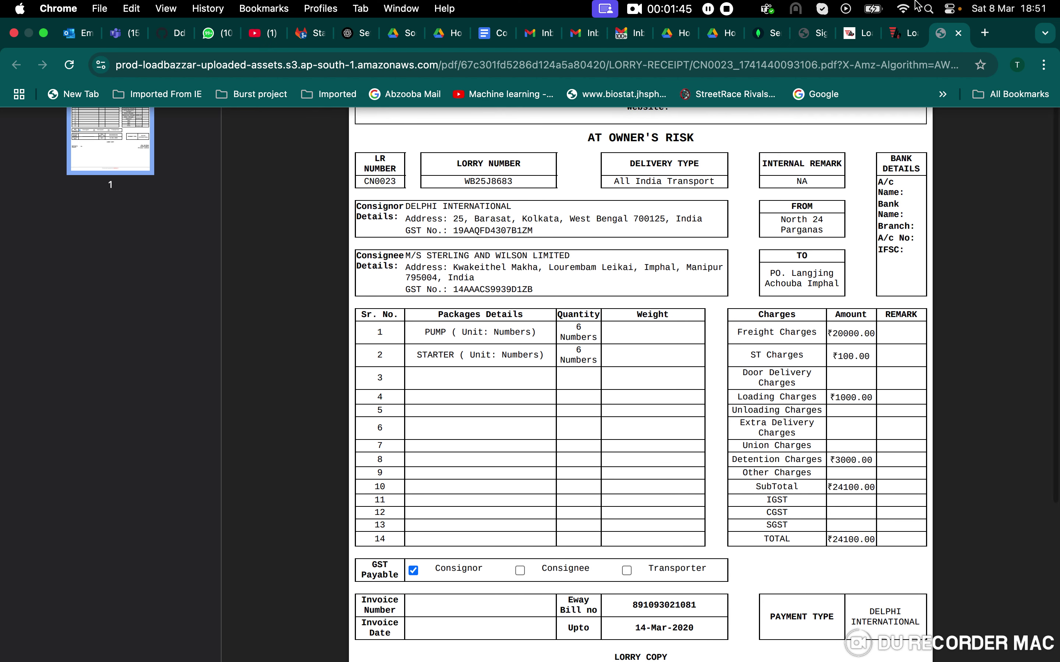
click(904, 33)
scroll(889, 289, down, 1)
- Start a new CN/LR with delivery type All India Transport and branch Head Office
click(1016, 81)
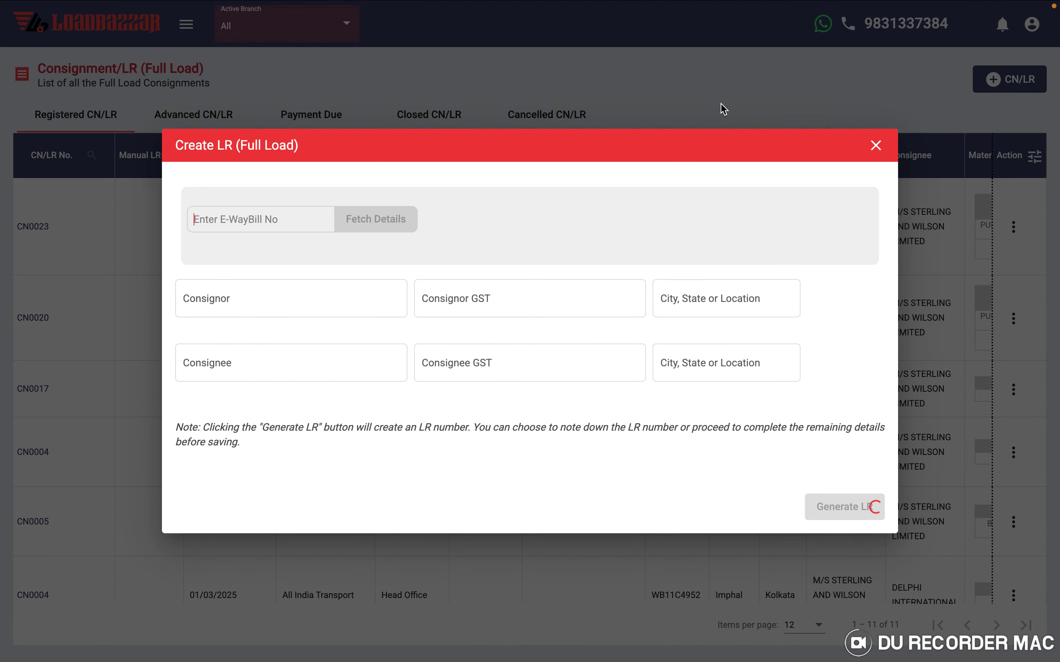
click(261, 203)
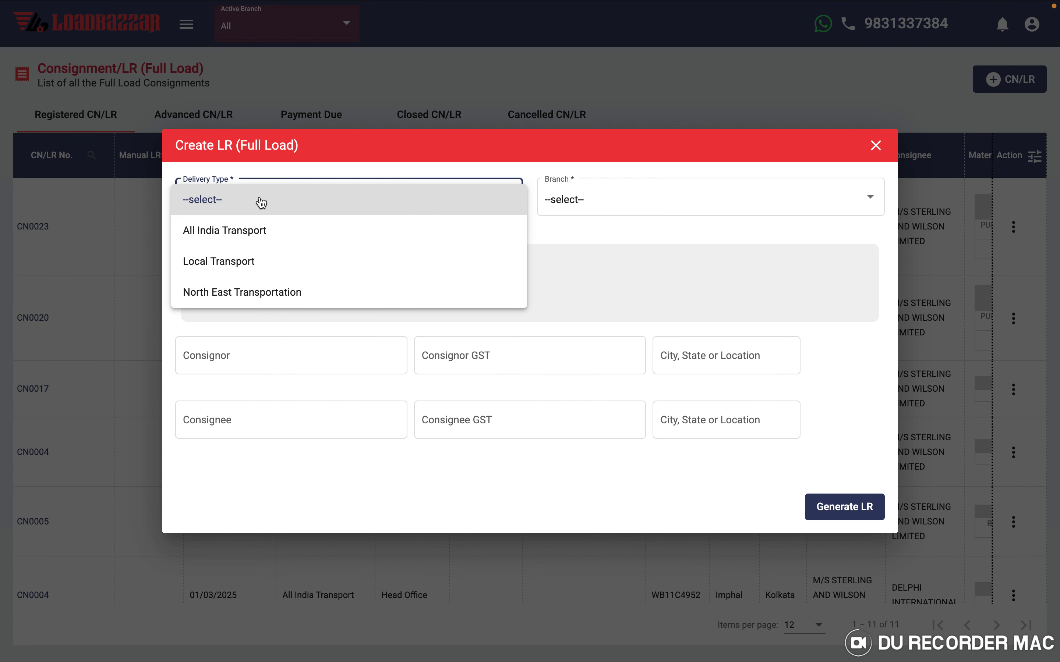
click(247, 233)
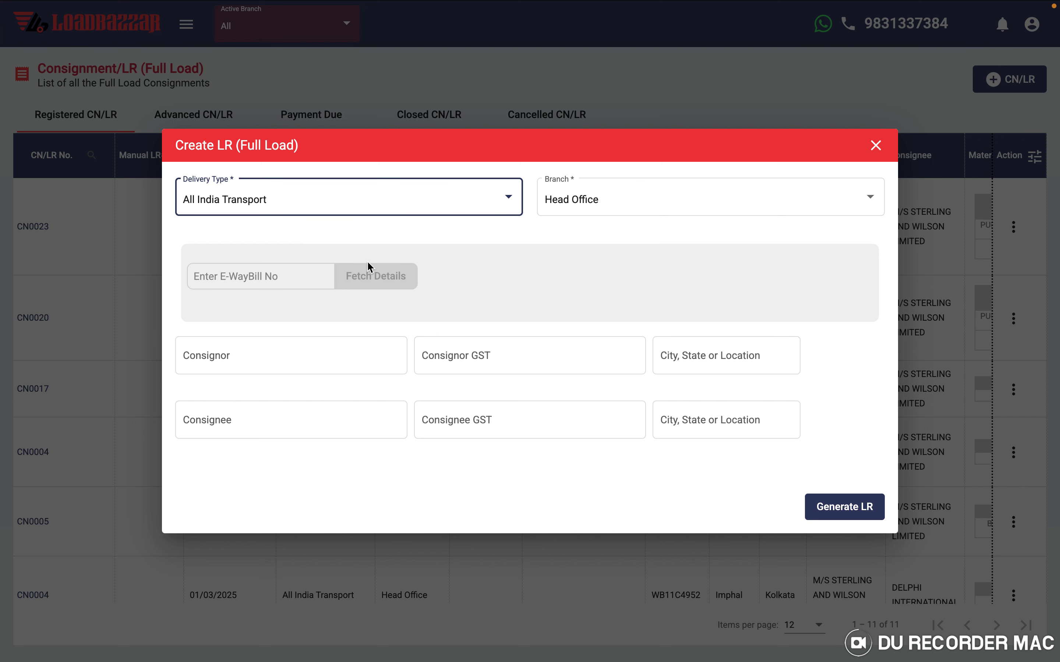
click(595, 200)
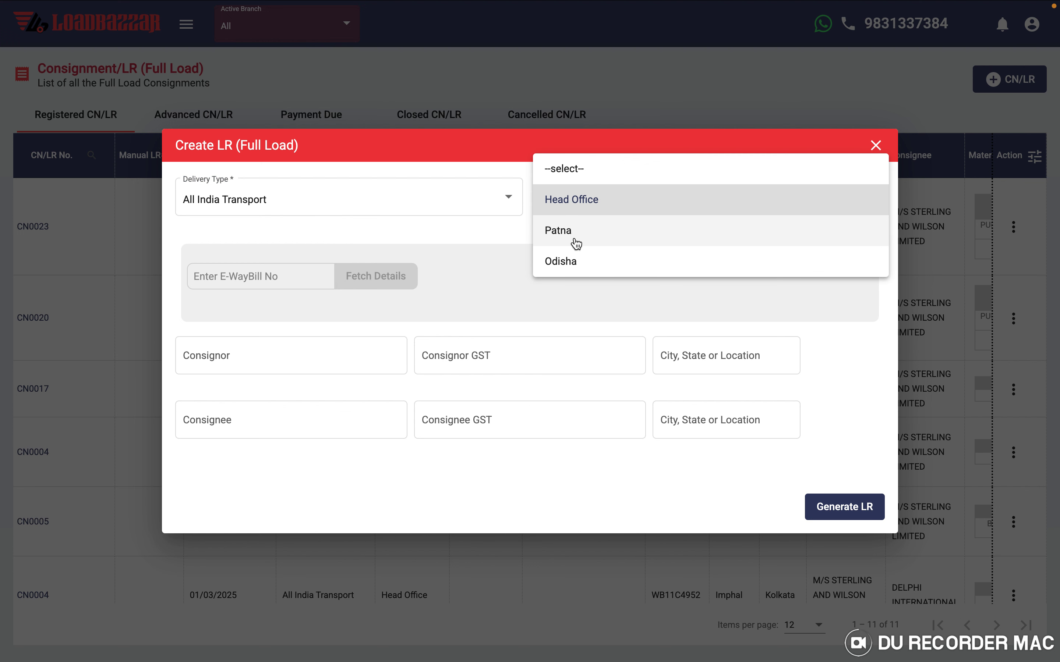
click(483, 238)
click(223, 274)
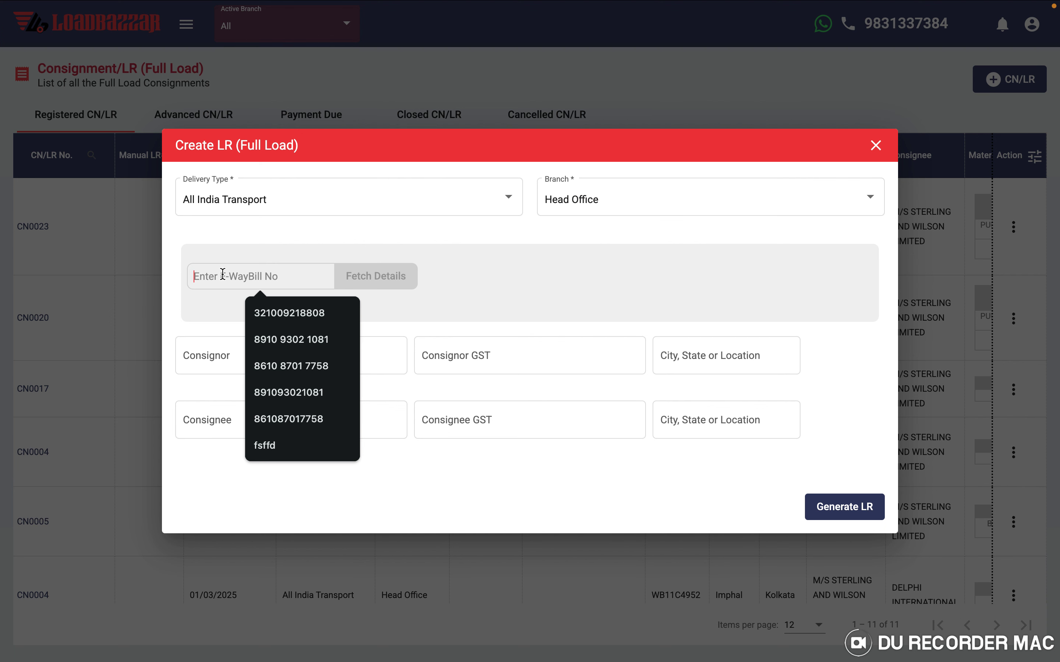
click(301, 346)
click(302, 321)
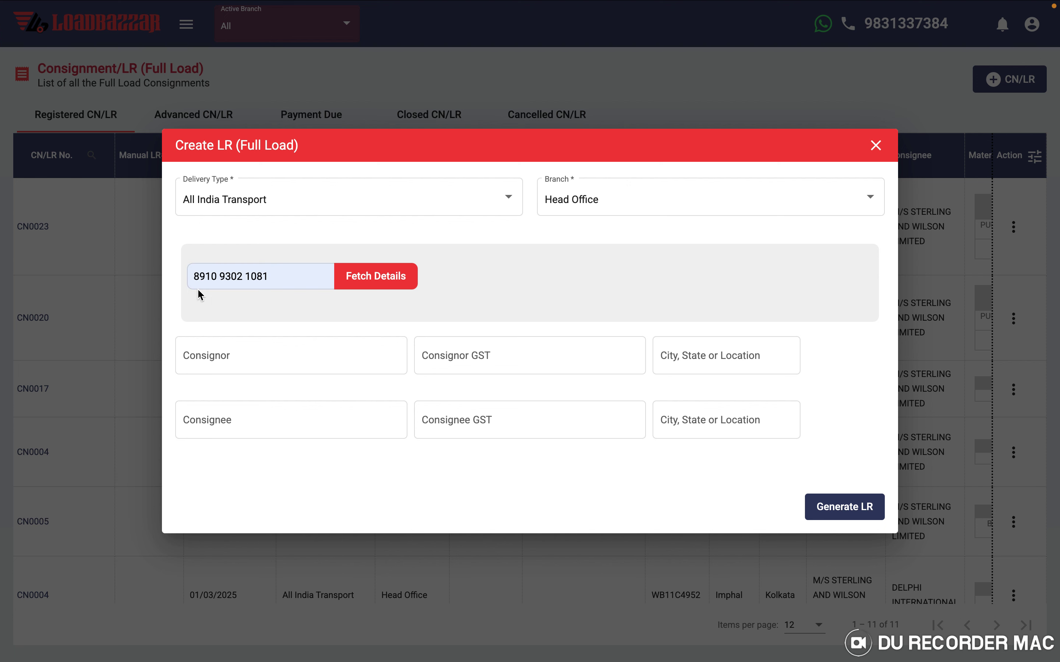
click(378, 282)
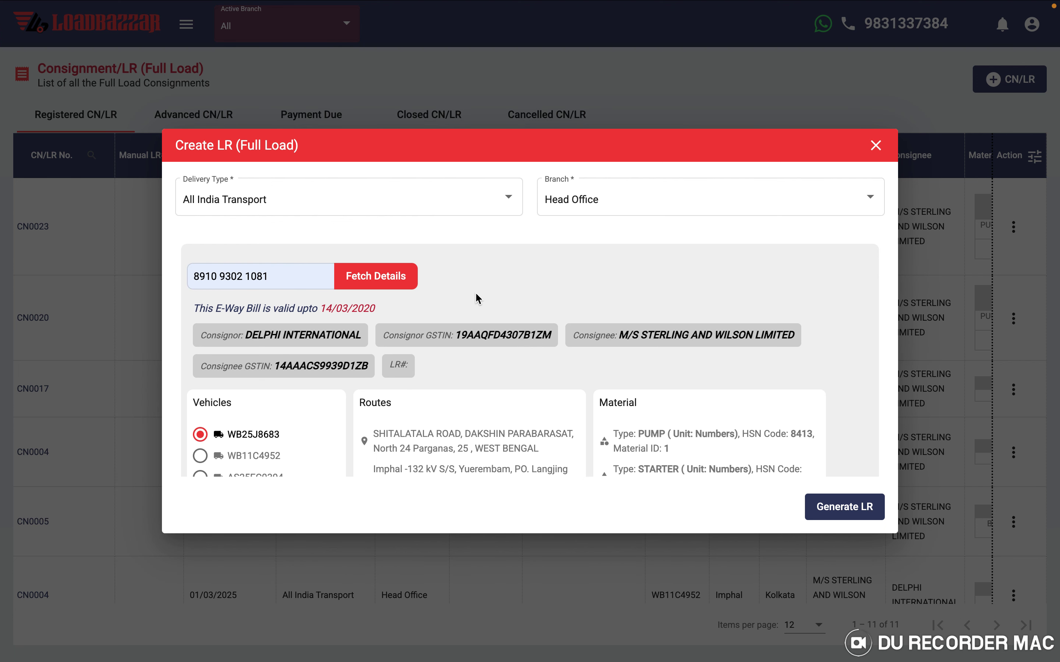
scroll(478, 300, down, 3)
scroll(396, 356, down, 3)
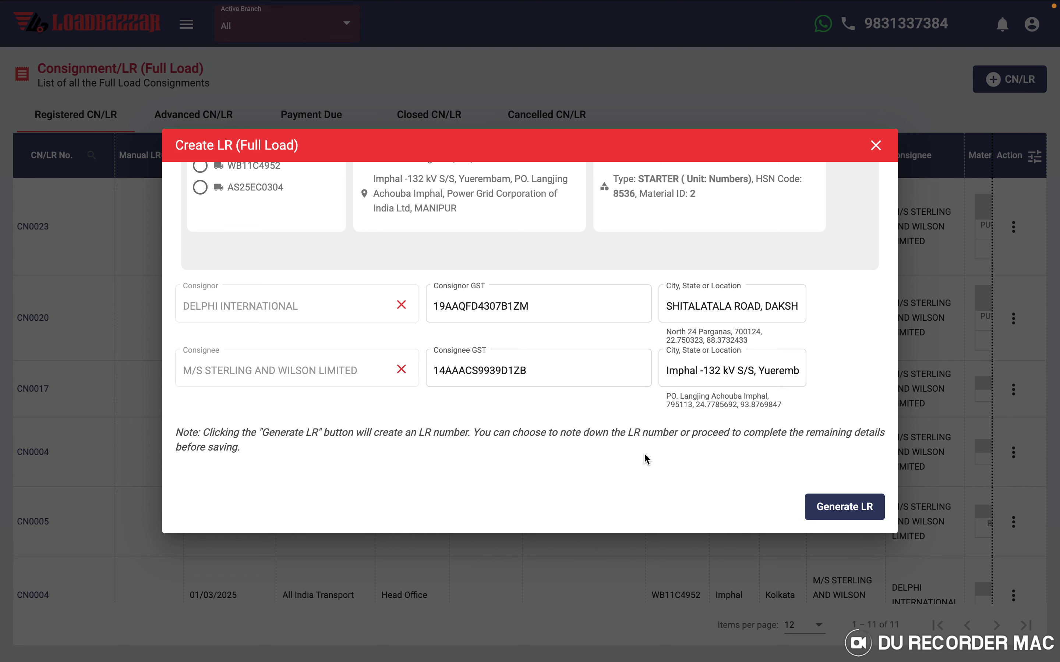
scroll(643, 452, up, 5)
click(833, 509)
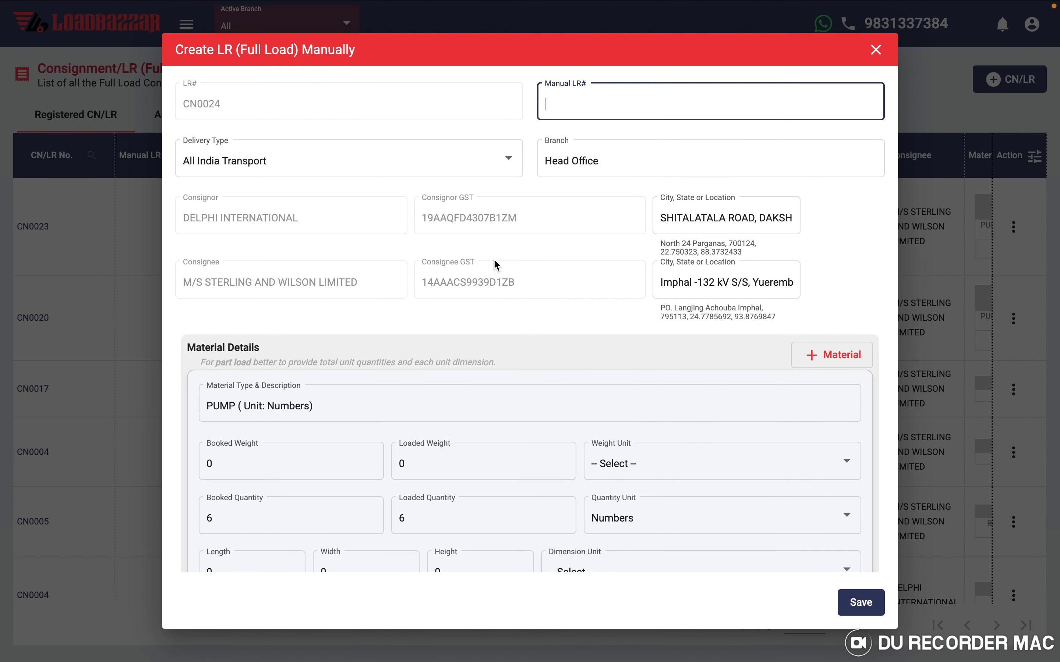
- Review CN0024's PUMP and STARTER material descriptions and booked/loaded quantities
scroll(379, 251, down, 3)
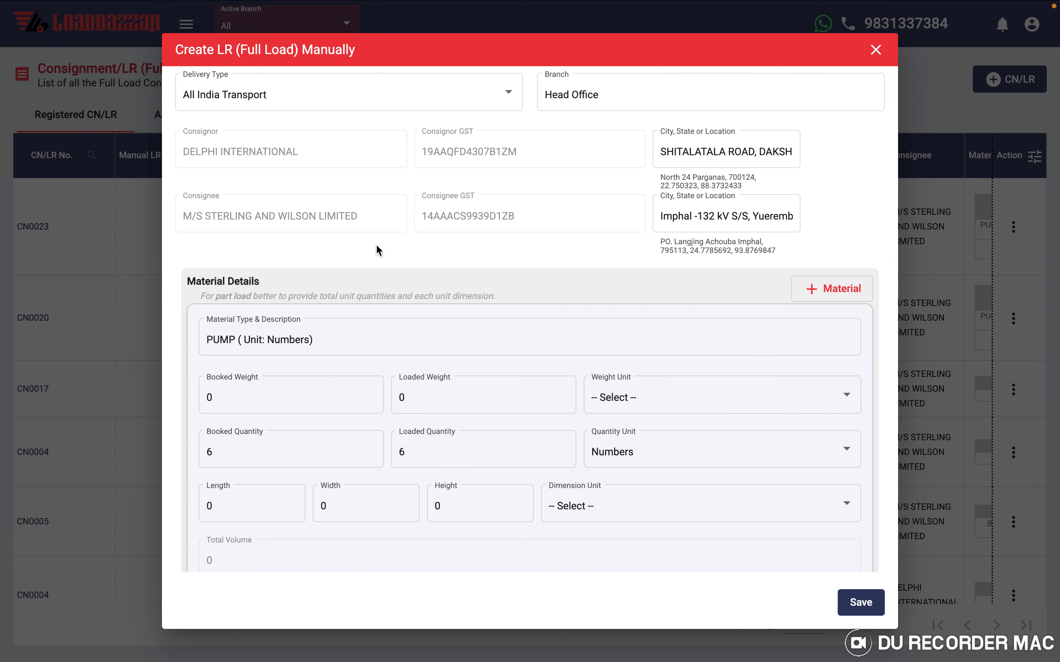
scroll(377, 250, up, 3)
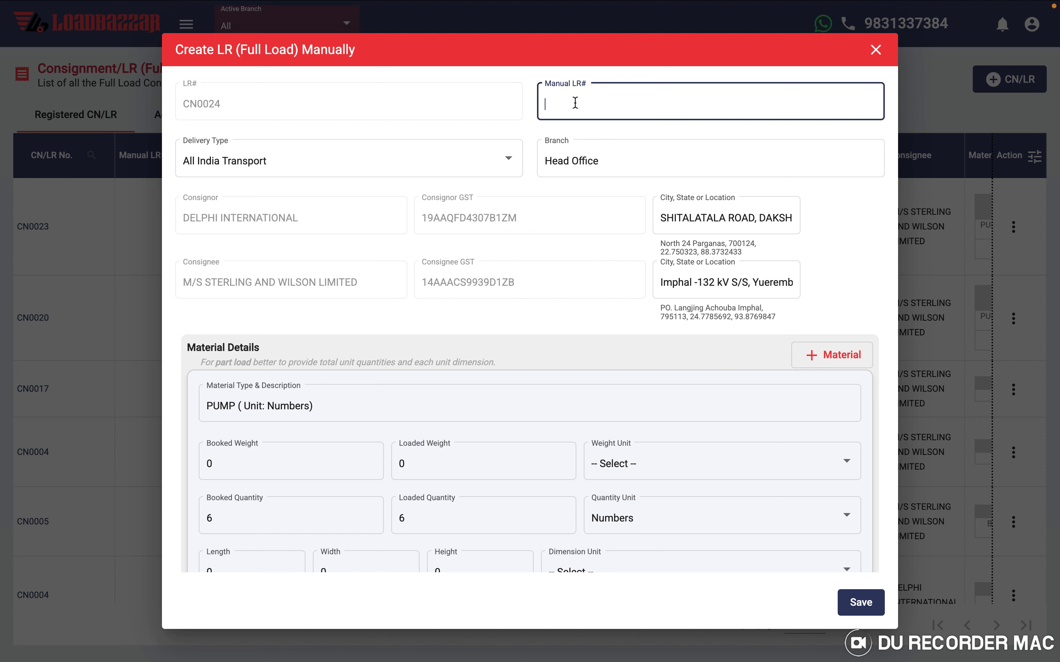
scroll(419, 300, down, 4)
click(293, 236)
scroll(327, 361, down, 1)
click(208, 307)
click(457, 314)
scroll(457, 312, down, 5)
click(237, 390)
click(532, 402)
scroll(532, 402, down, 8)
- Edit the freight total amount, assign the trip manager as sales person, and save CN0024
click(215, 243)
key(BackSpace)
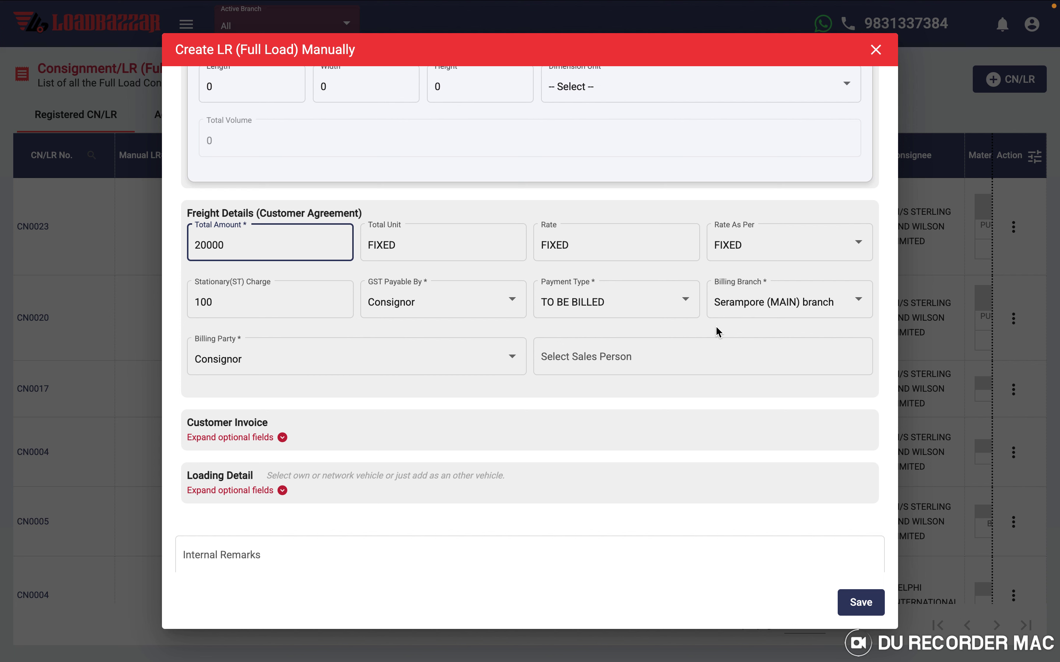
click(597, 359)
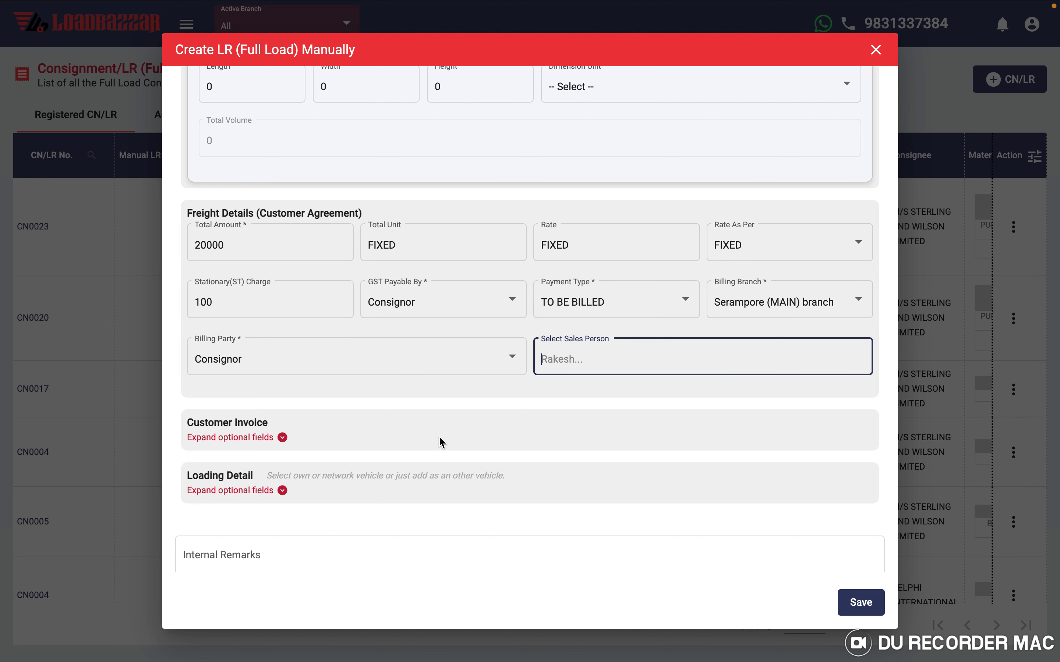
text(t)
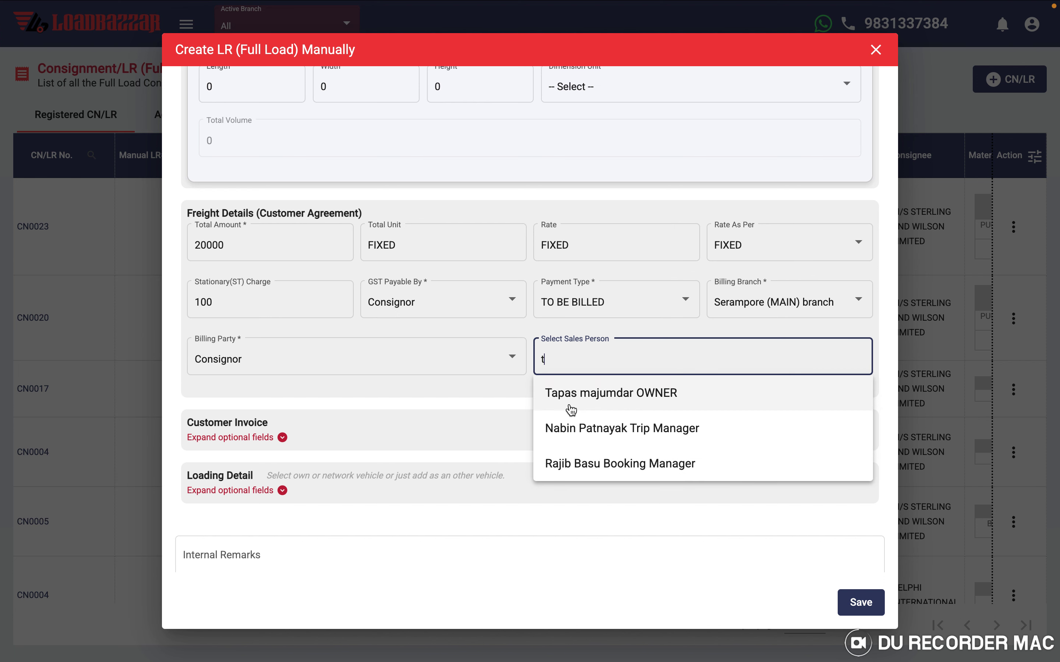
click(467, 407)
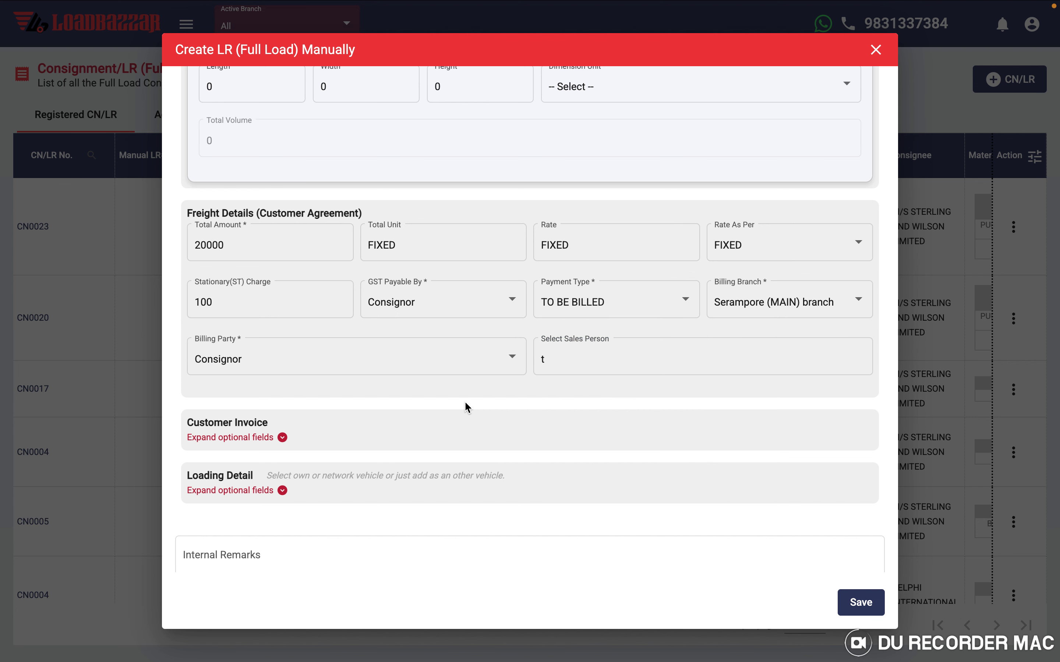
click(559, 358)
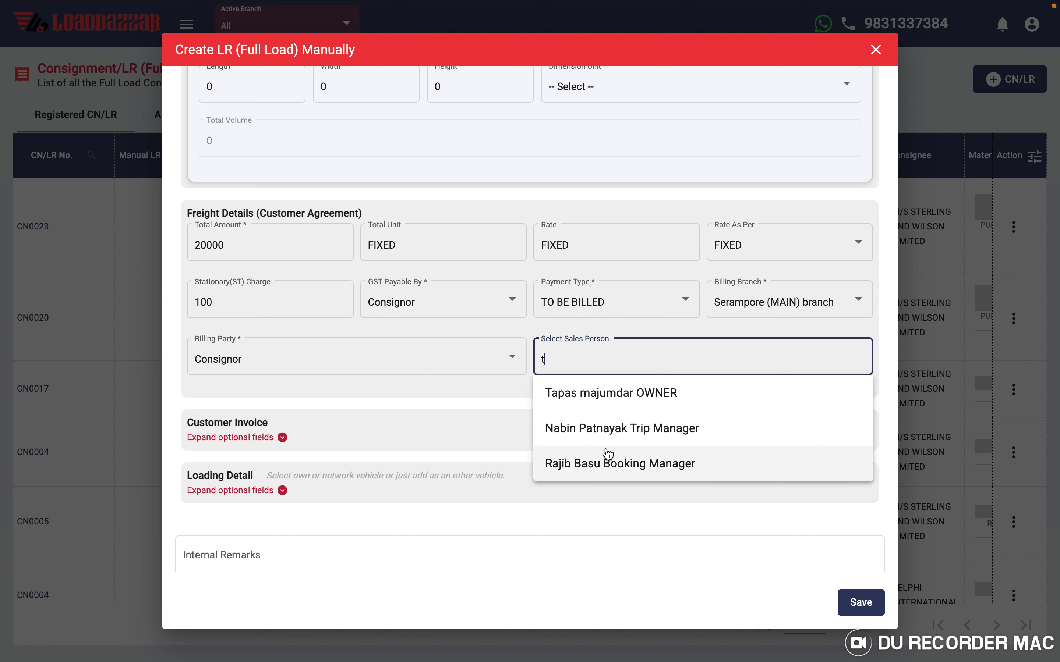
click(596, 431)
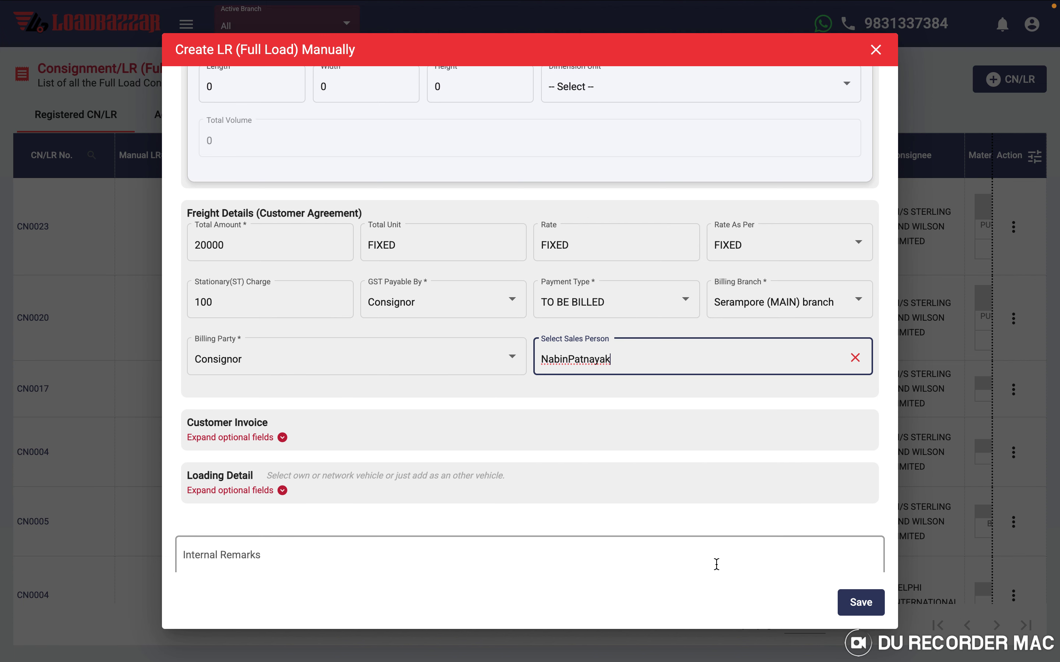
click(858, 604)
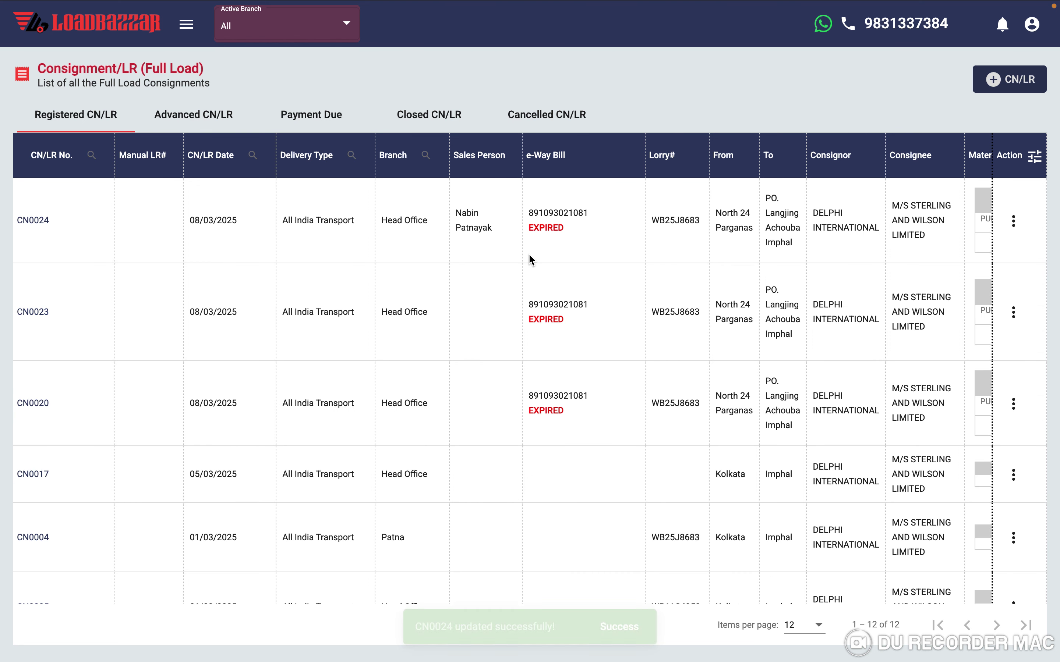
scroll(529, 259, right, 10)
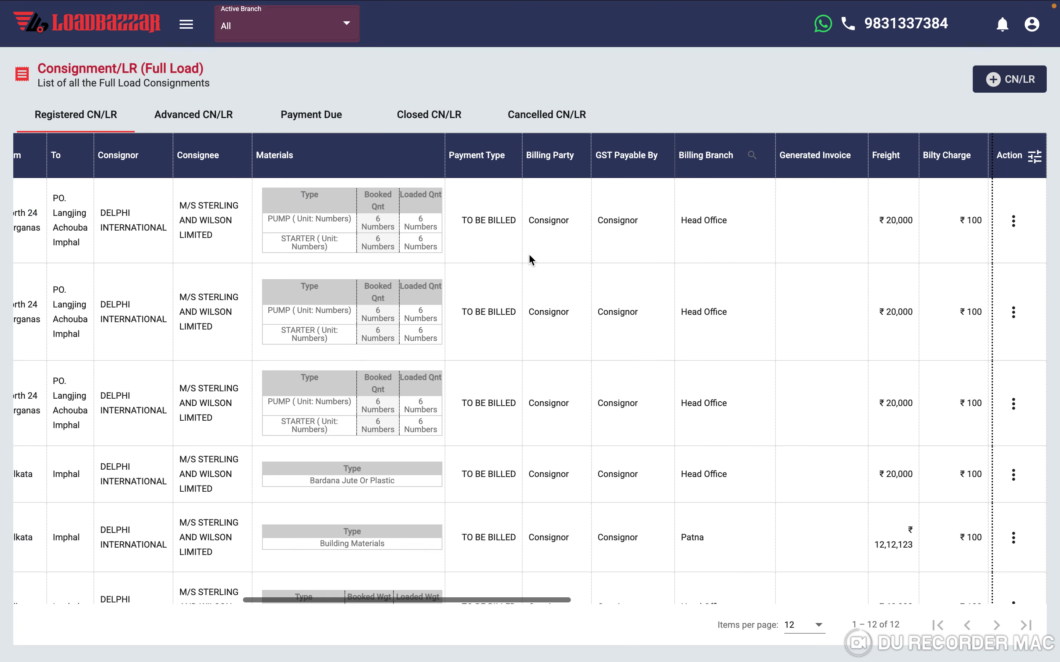
scroll(529, 256, right, 15)
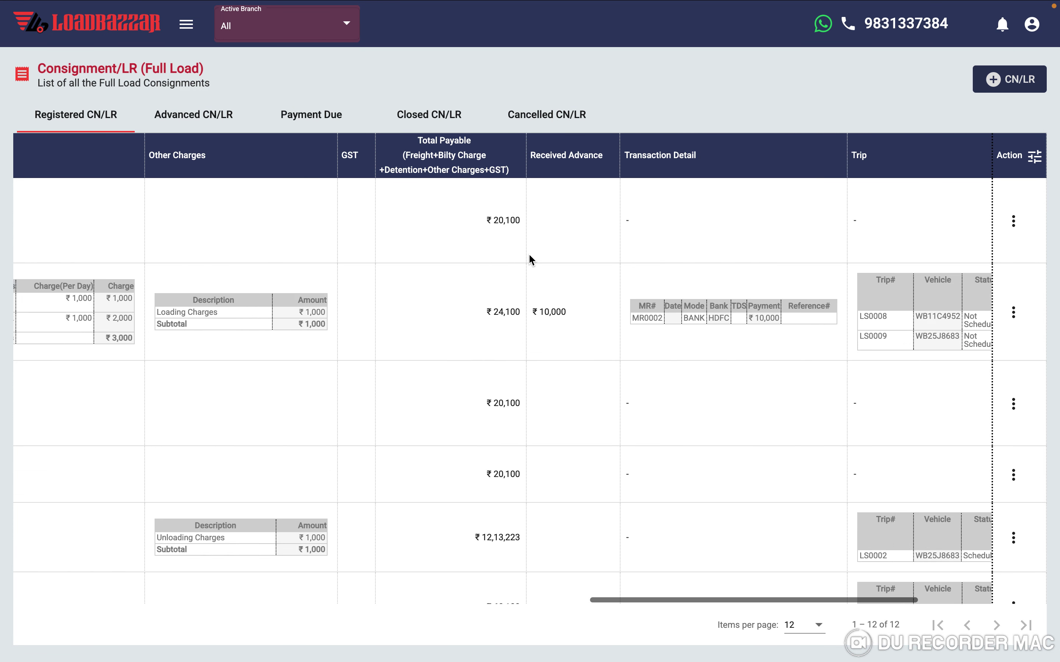
scroll(528, 254, left, 20)
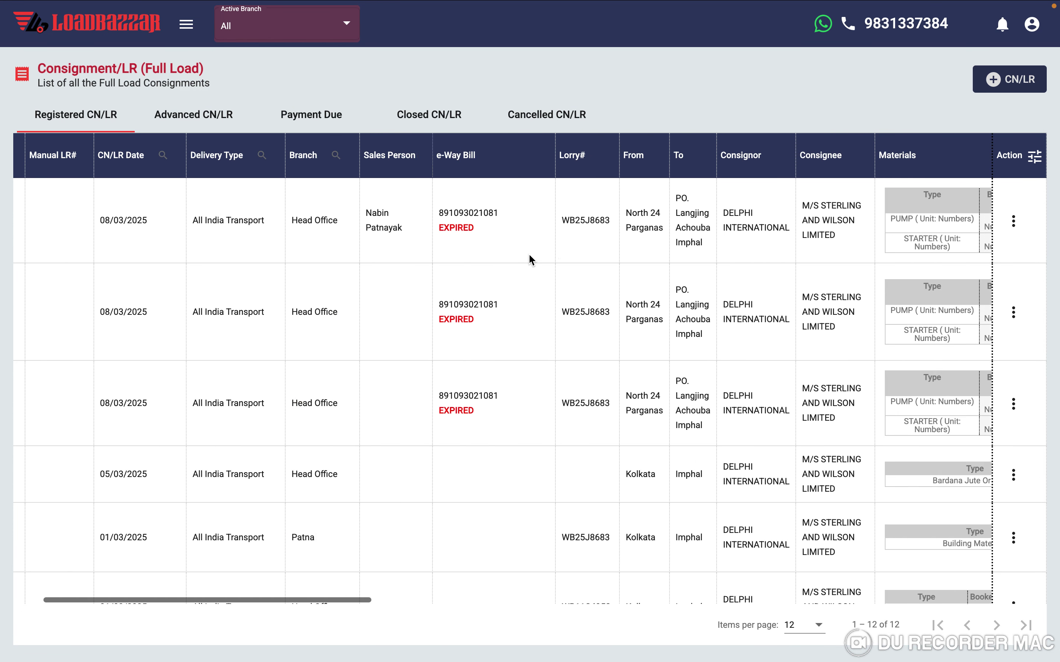
click(1011, 235)
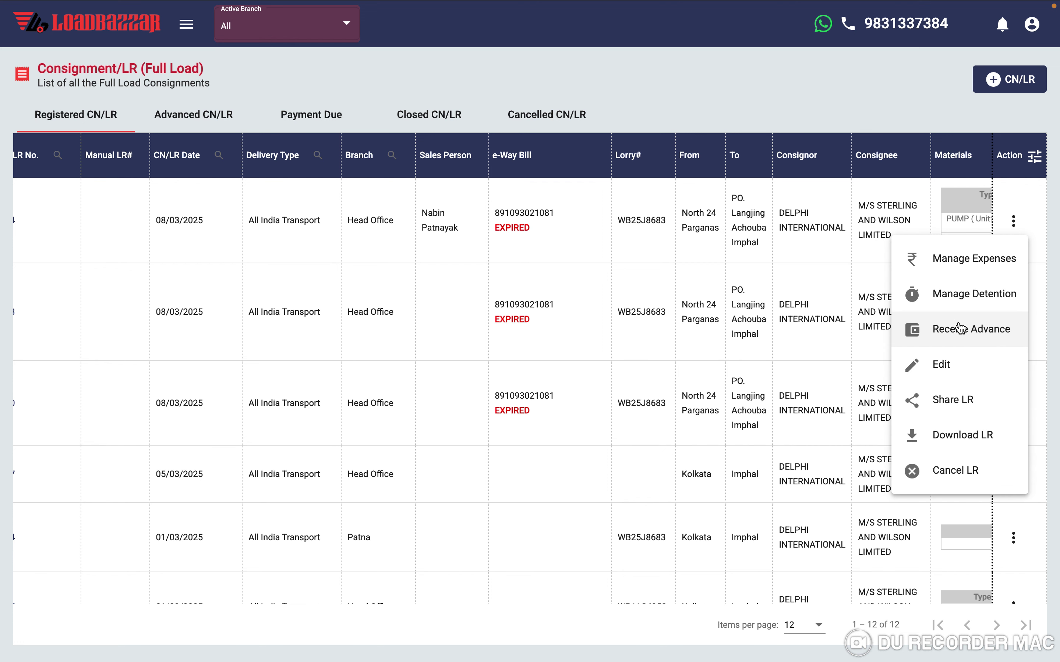
click(948, 402)
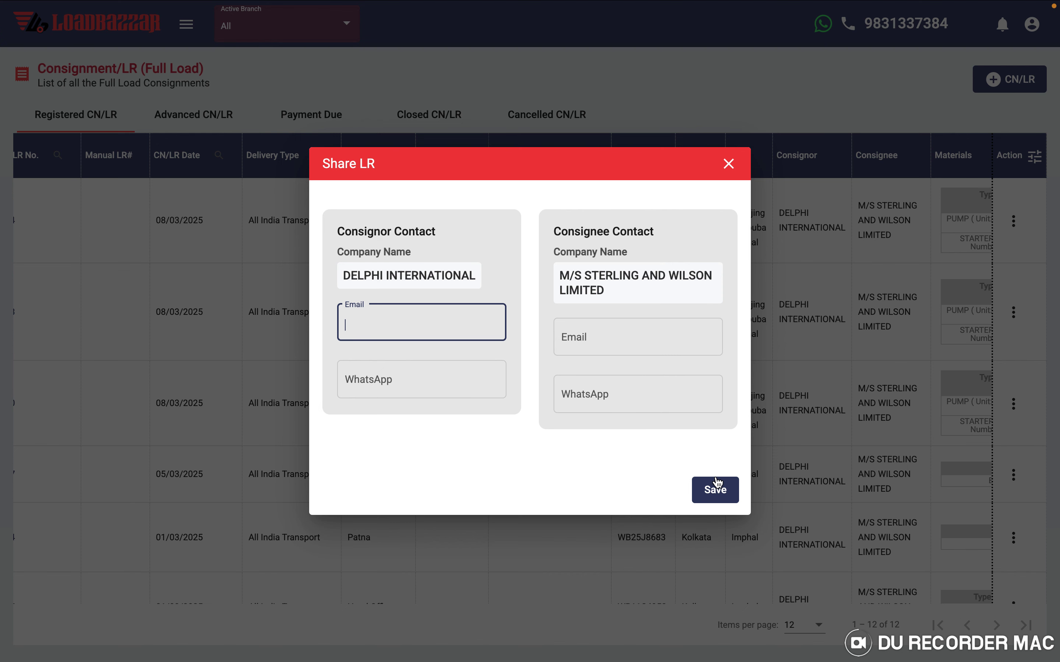
click(729, 166)
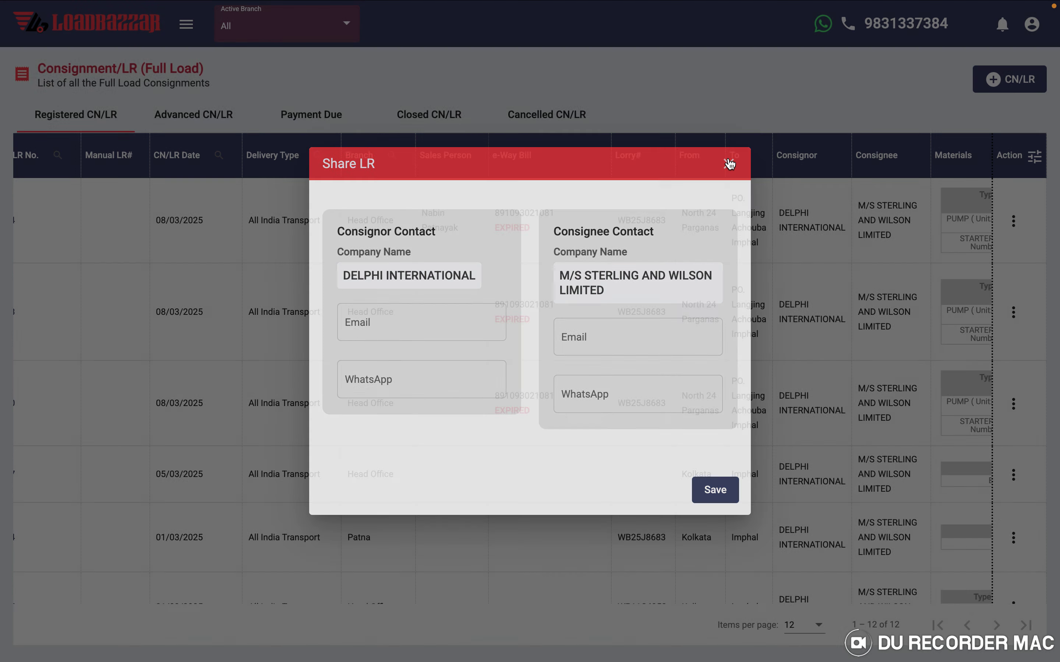
scroll(296, 302, left, 2)
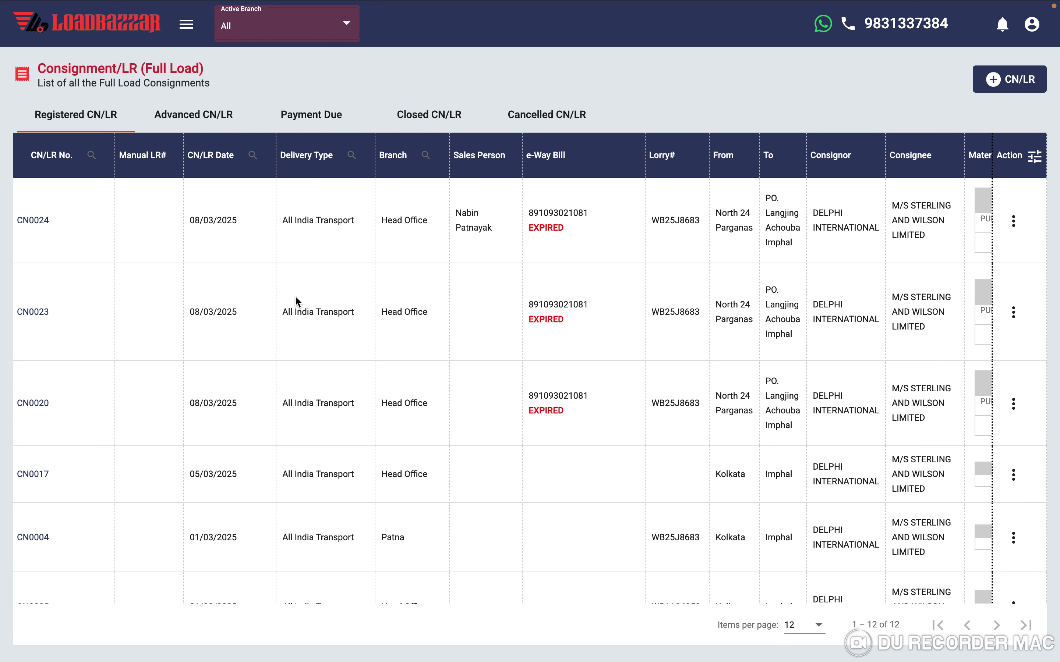
- Go to Trips (Manifest) from the sidebar to list the Not Scheduled trips
click(186, 24)
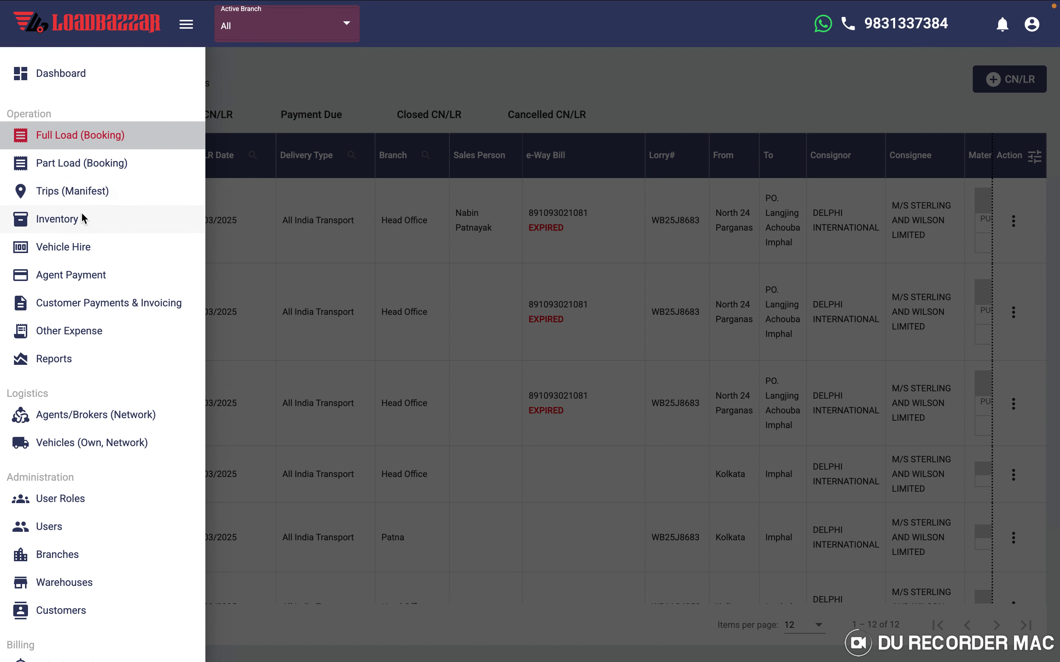
click(64, 191)
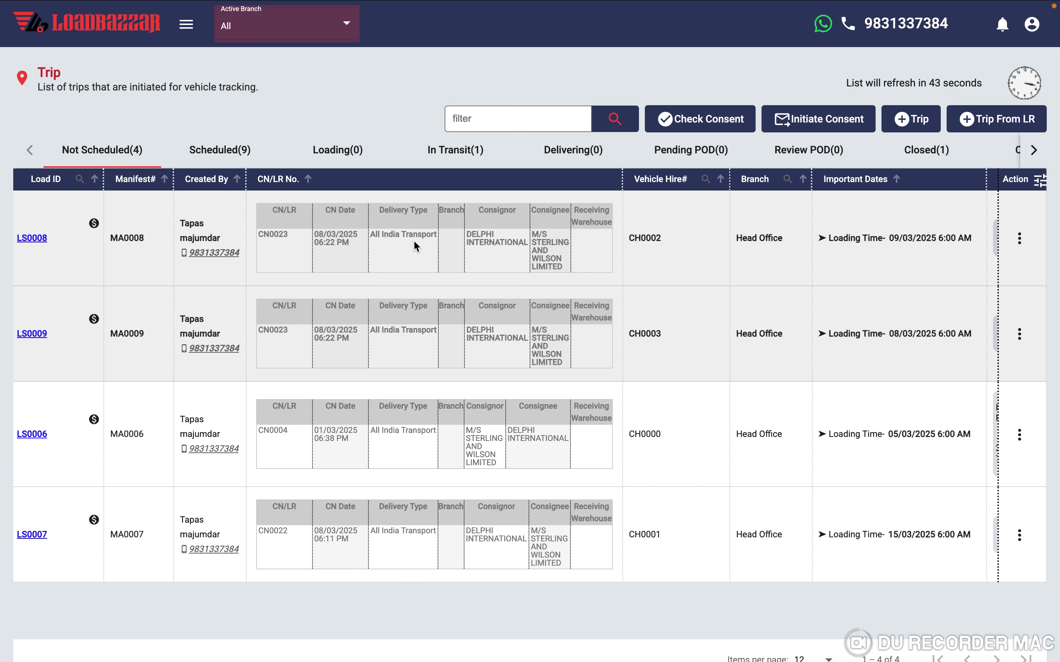
- Start a trip from LR with All India Transport delivery and consignment CN0024 selected
click(995, 126)
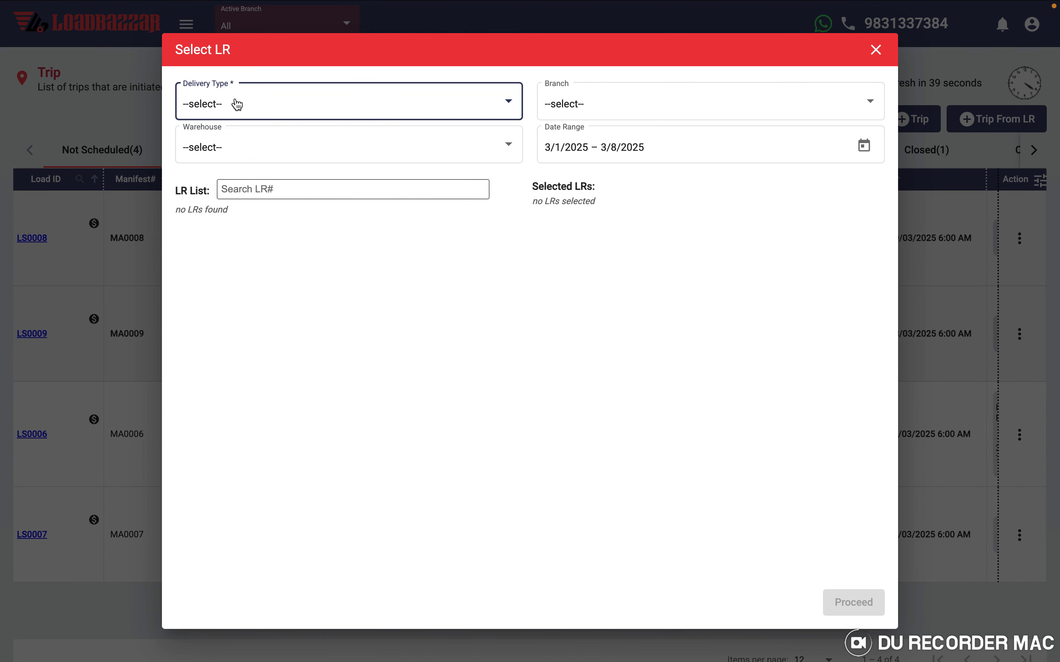
click(237, 104)
click(222, 140)
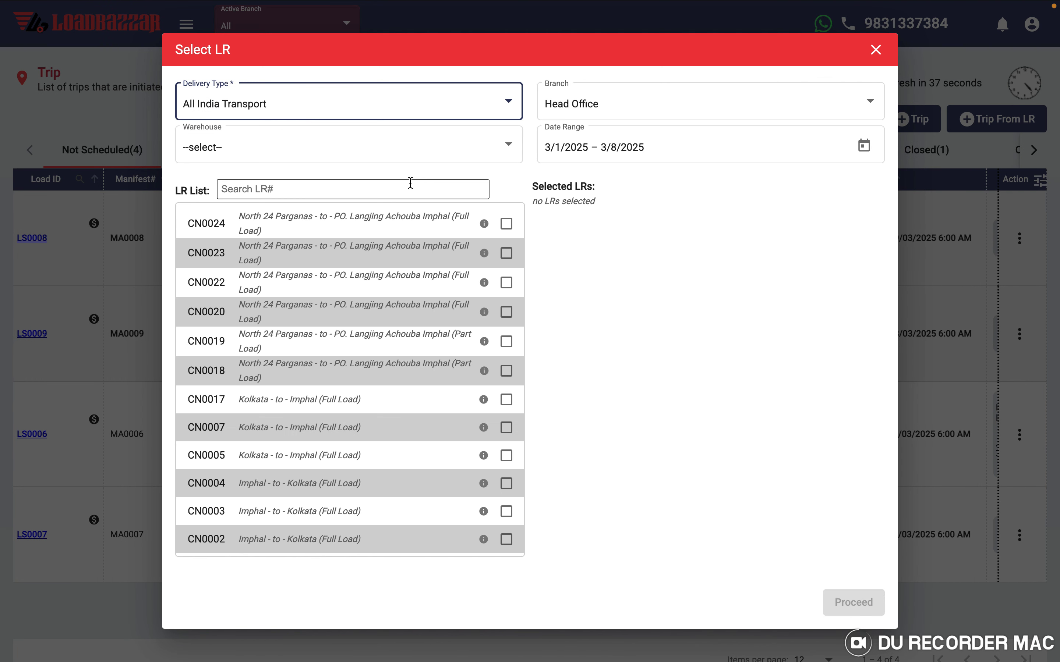
click(305, 230)
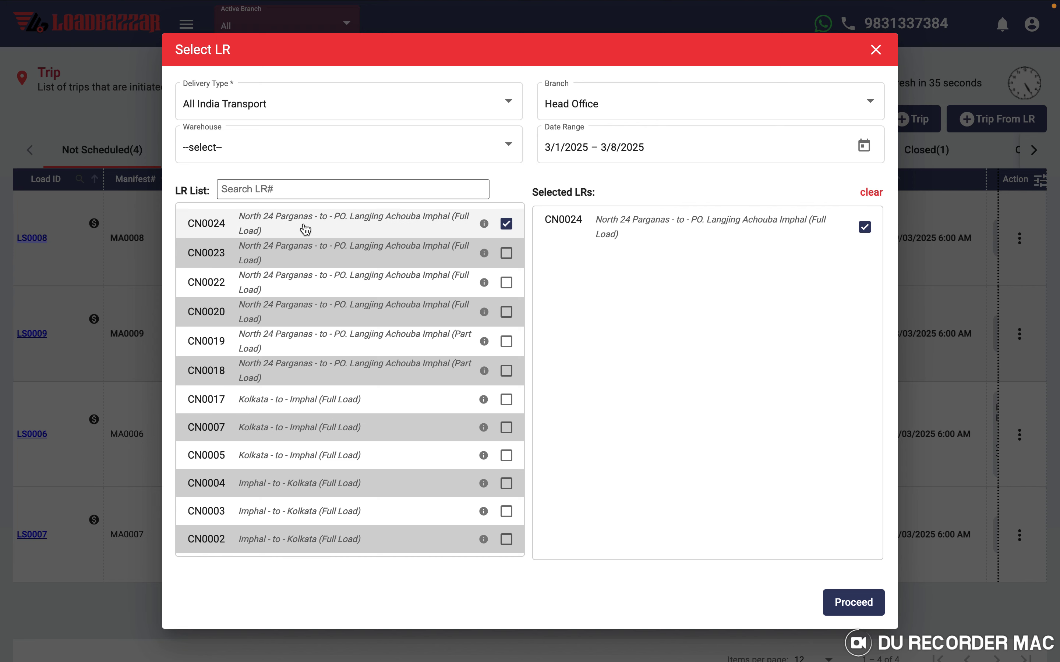
click(850, 605)
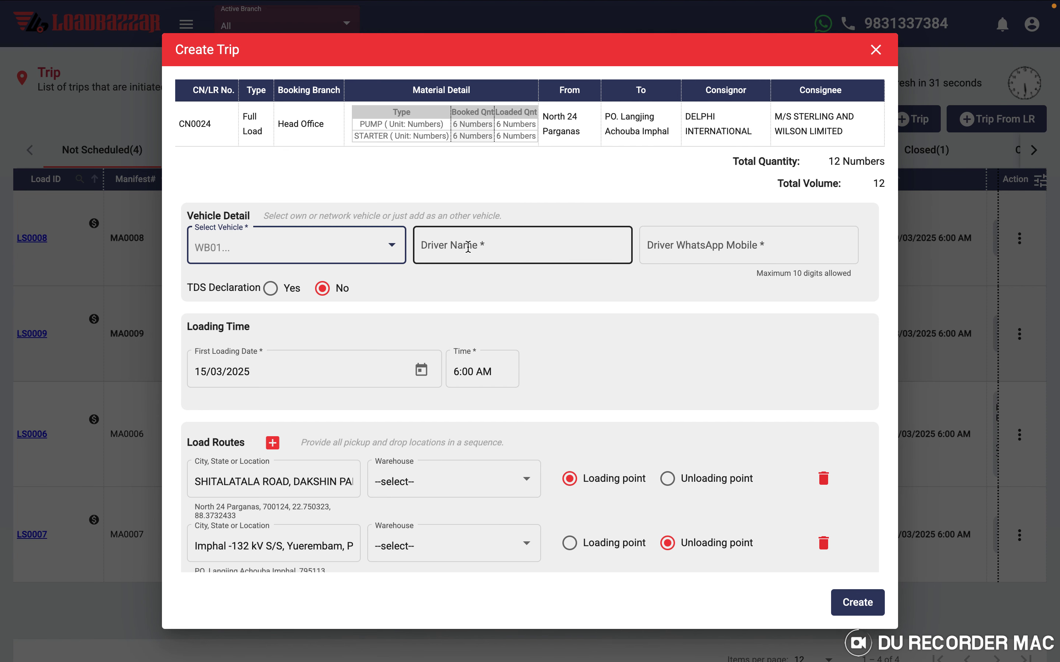
- Choose Other Vehicle in the vehicle list, bringing up the Create Vehicle form
click(282, 251)
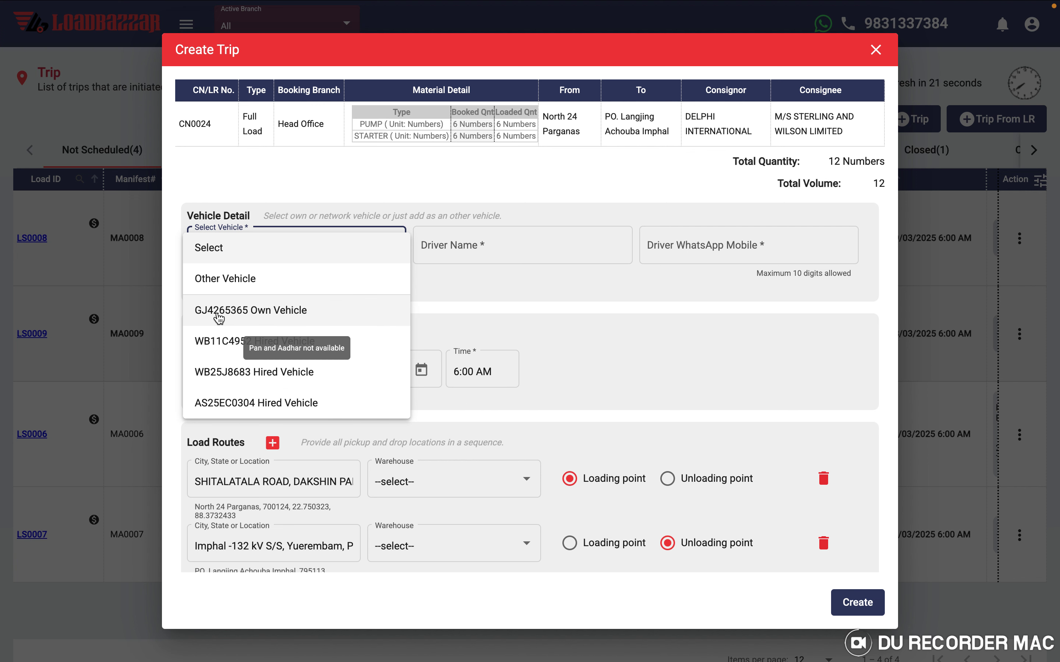
click(229, 281)
scroll(646, 379, down, 10)
scroll(646, 378, up, 10)
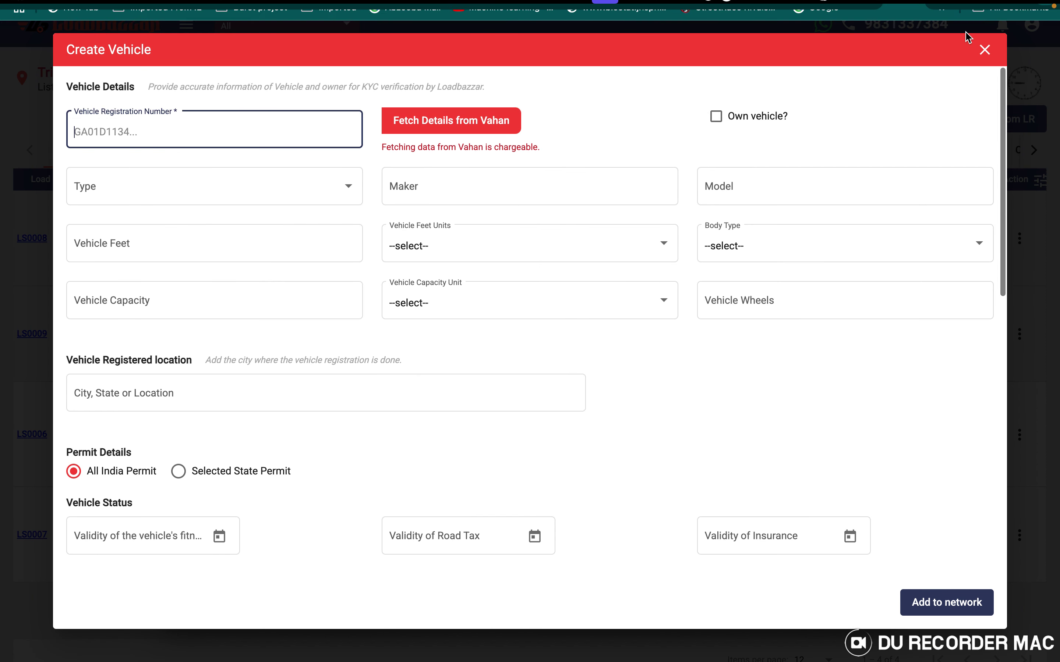
click(984, 50)
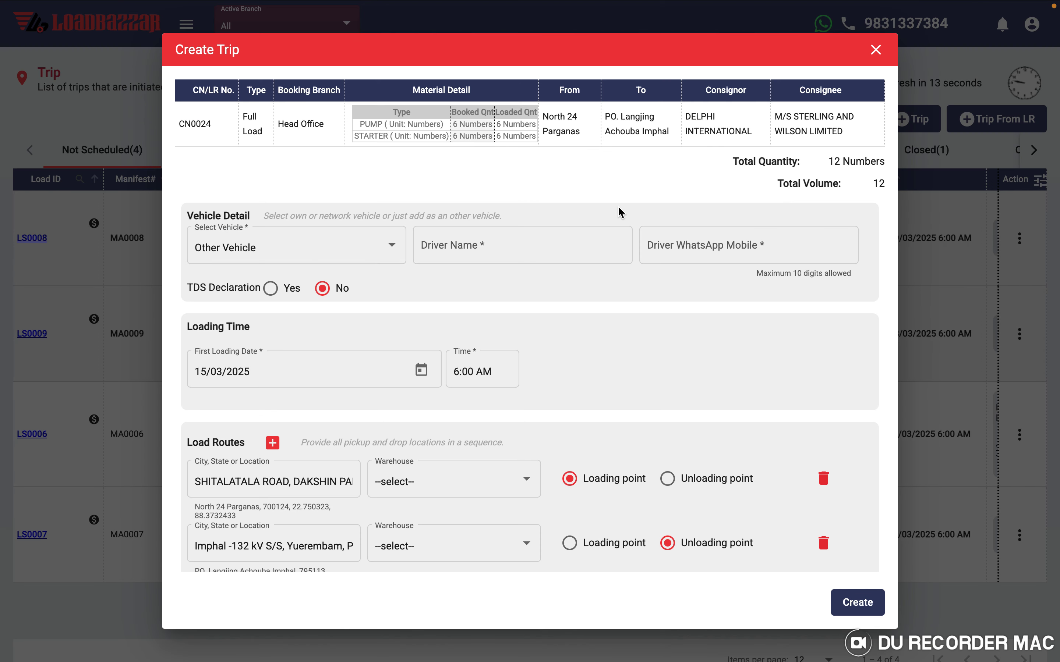
click(253, 248)
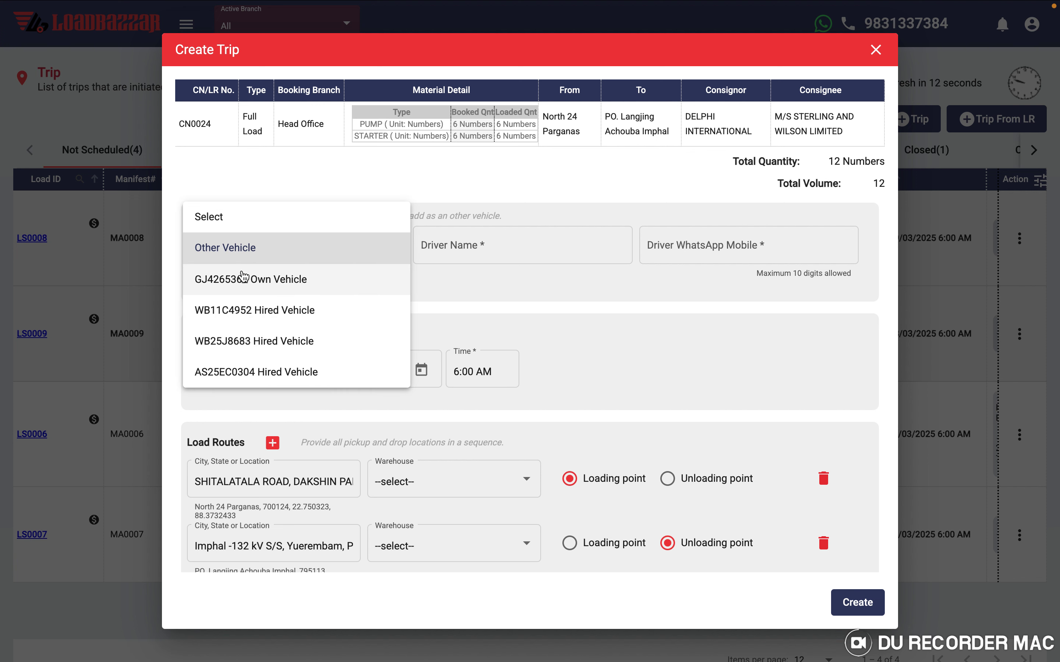
click(226, 312)
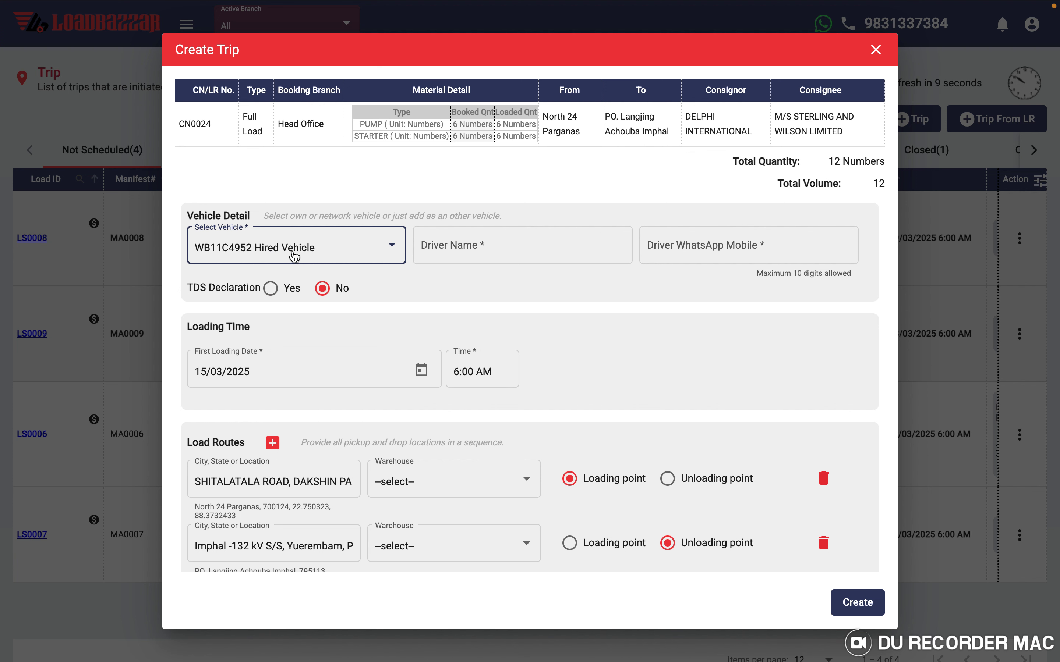
click(461, 248)
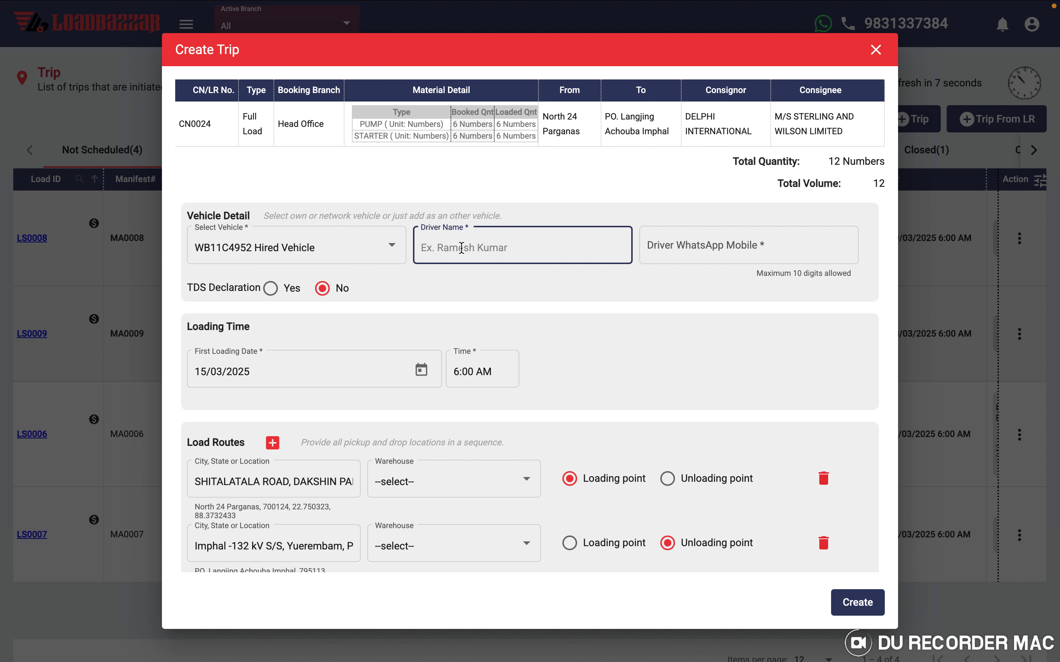
text(Ismail)
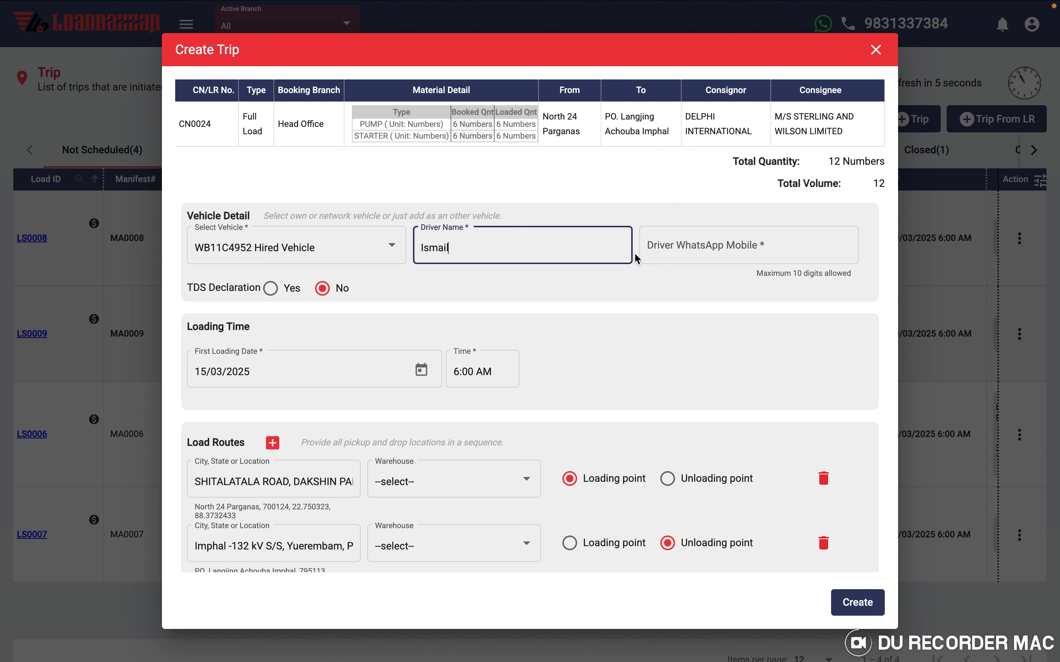
click(677, 248)
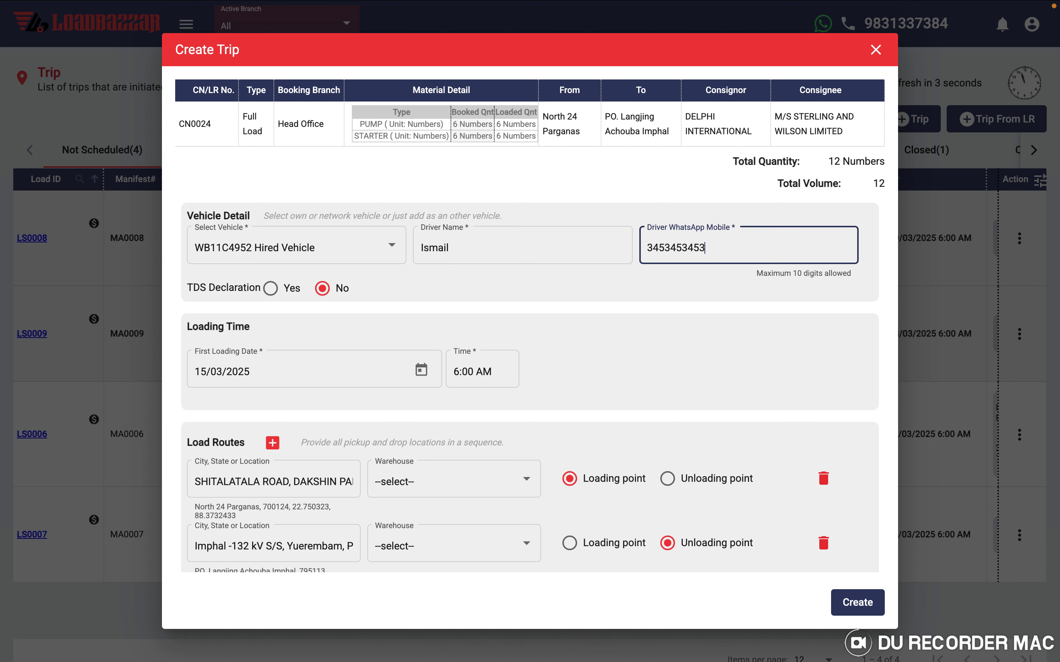
- Set the first loading date to 9 March 2025 and create the trip
scroll(387, 410, down, 2)
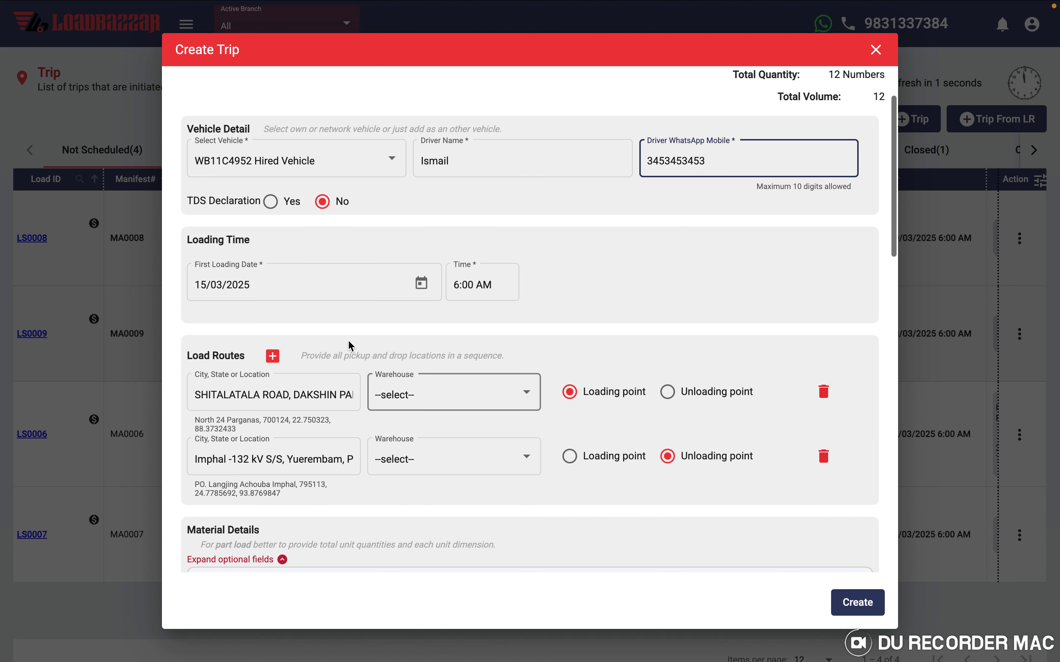
click(392, 284)
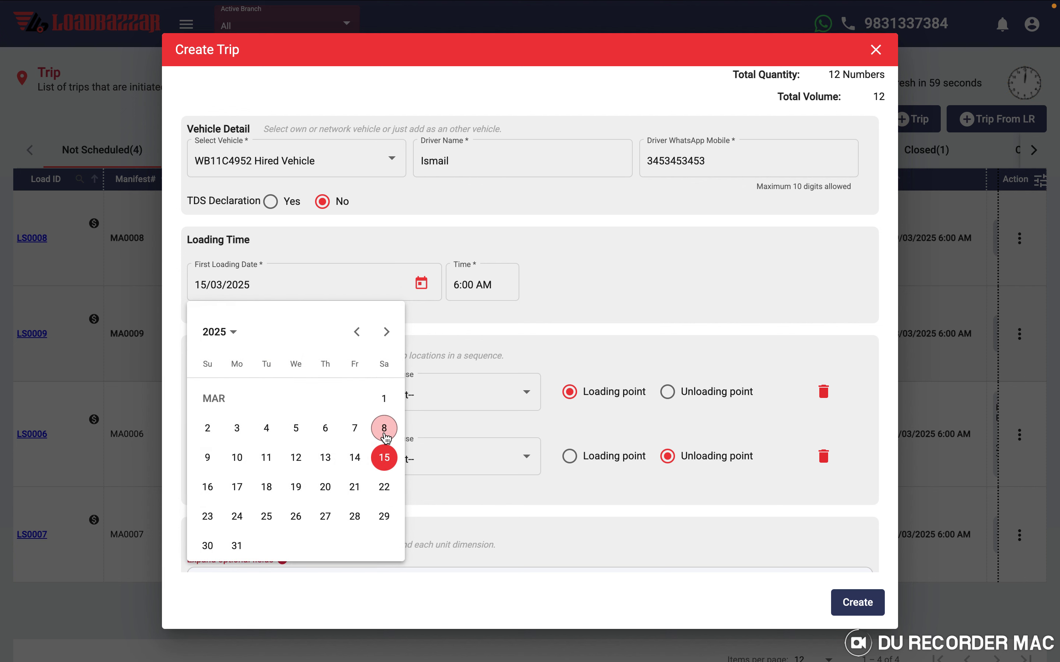
click(206, 457)
click(449, 336)
scroll(449, 336, down, 4)
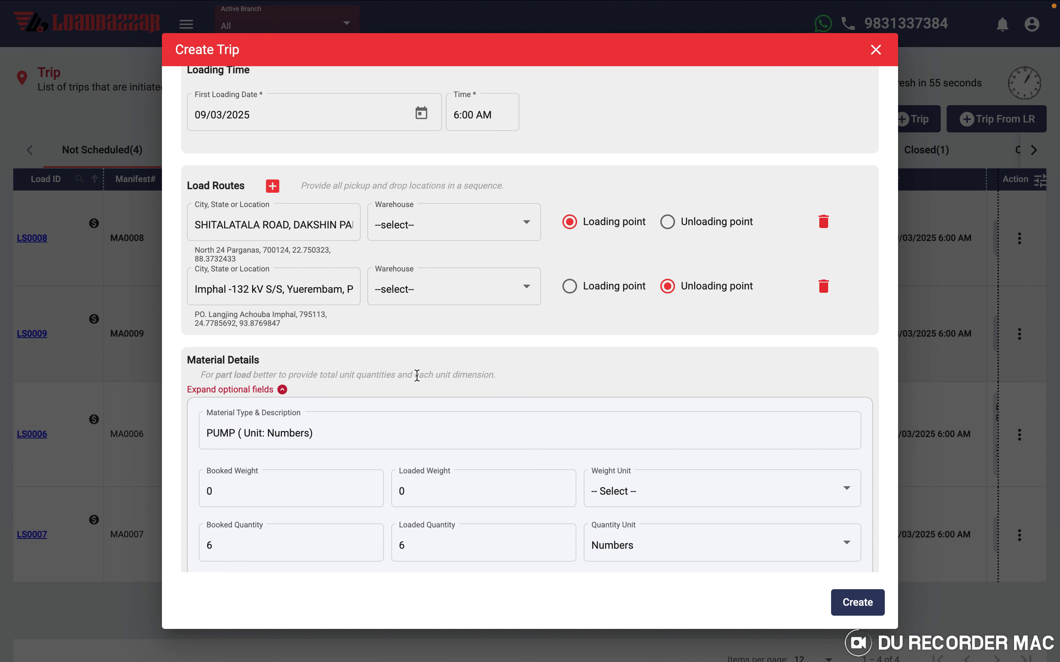
scroll(416, 375, down, 3)
scroll(350, 350, down, 7)
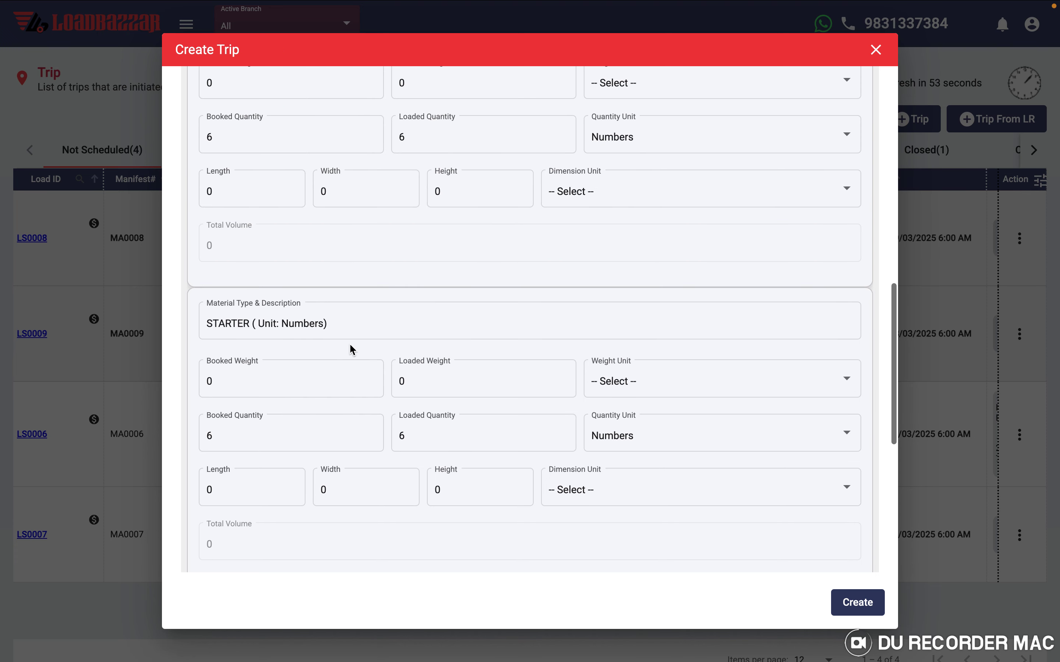
scroll(352, 349, down, 2)
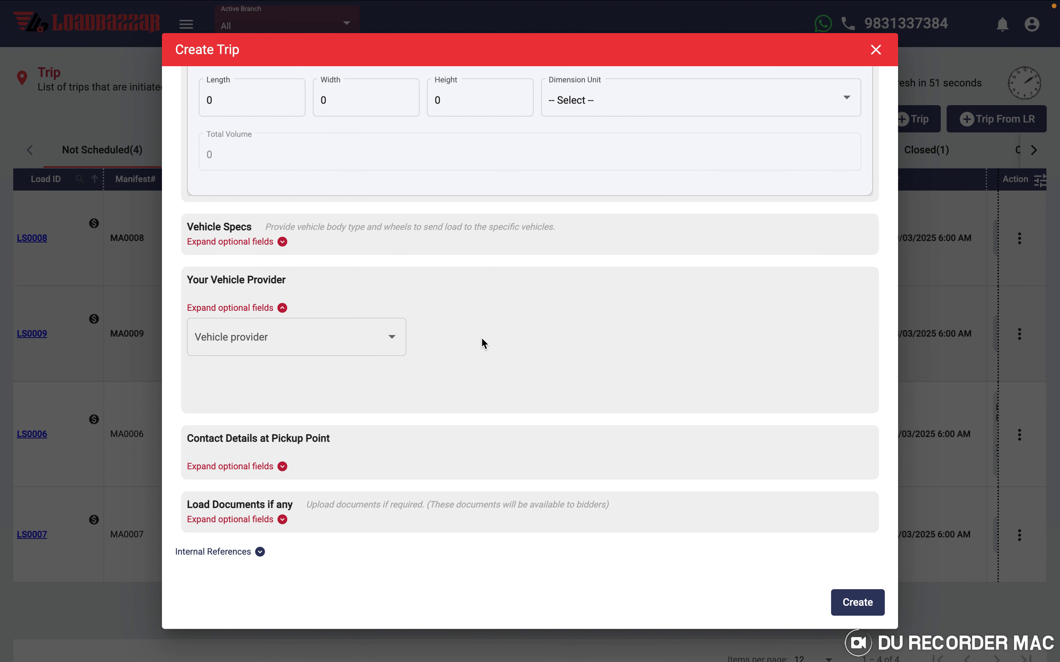
scroll(533, 433, up, 3)
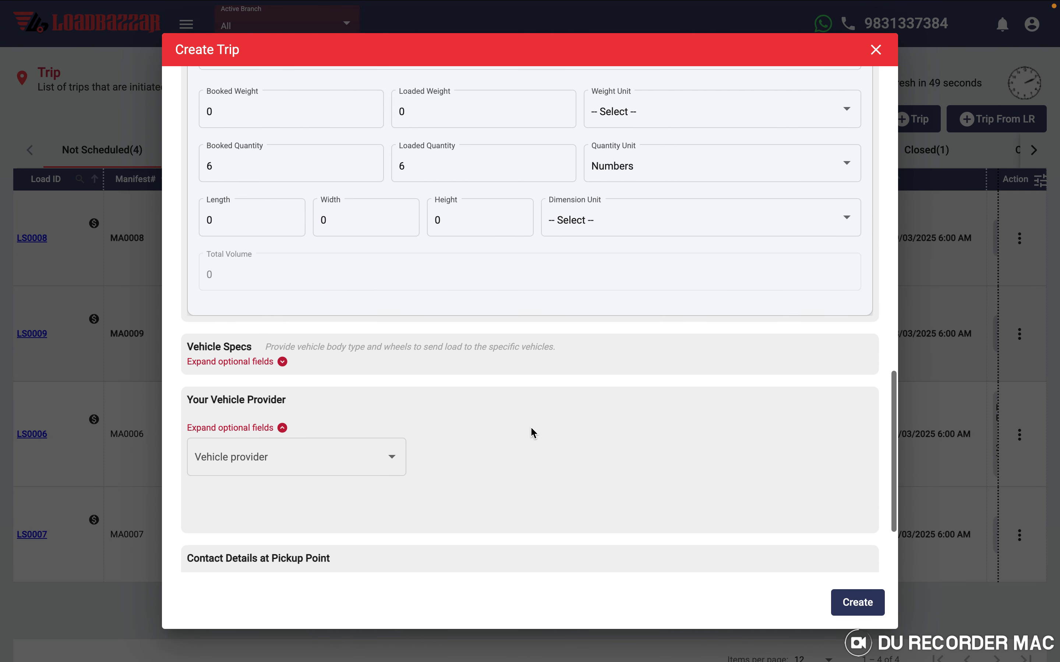
scroll(532, 432, down, 3)
click(857, 604)
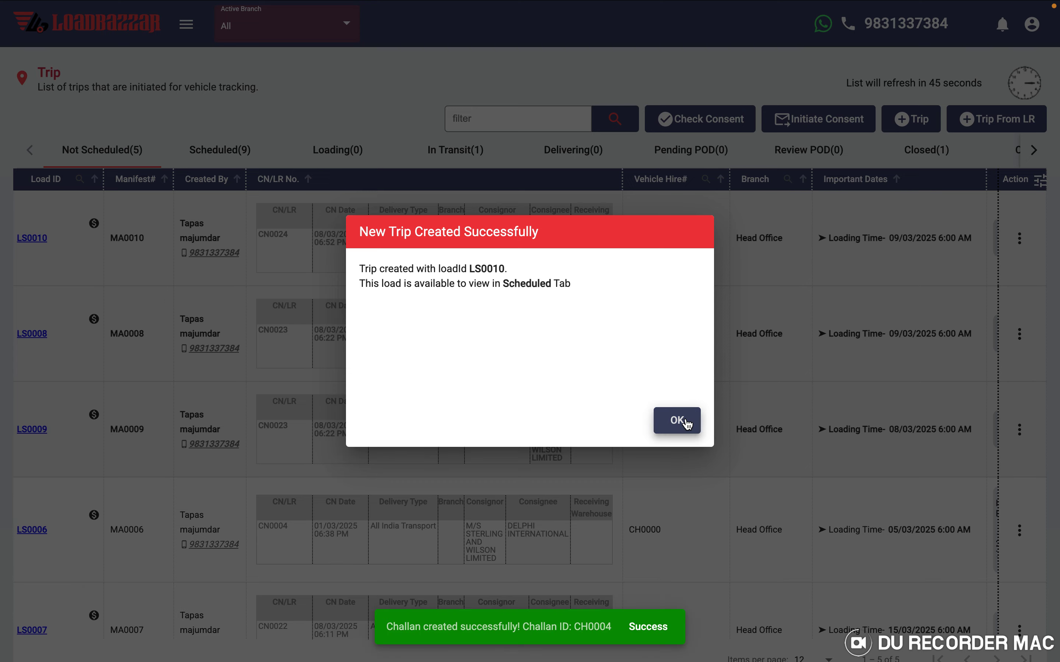
- Dismiss the trip-created message and bring up trip LS0010's actions in Not Scheduled
click(689, 423)
click(216, 145)
click(114, 149)
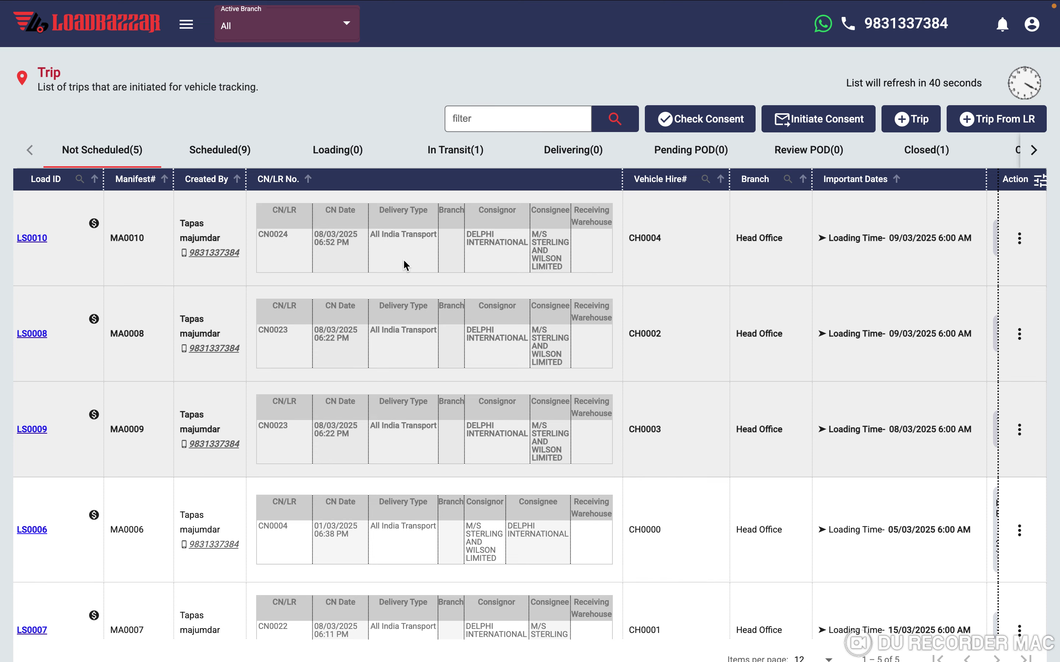
scroll(403, 259, right, 10)
scroll(403, 258, right, 10)
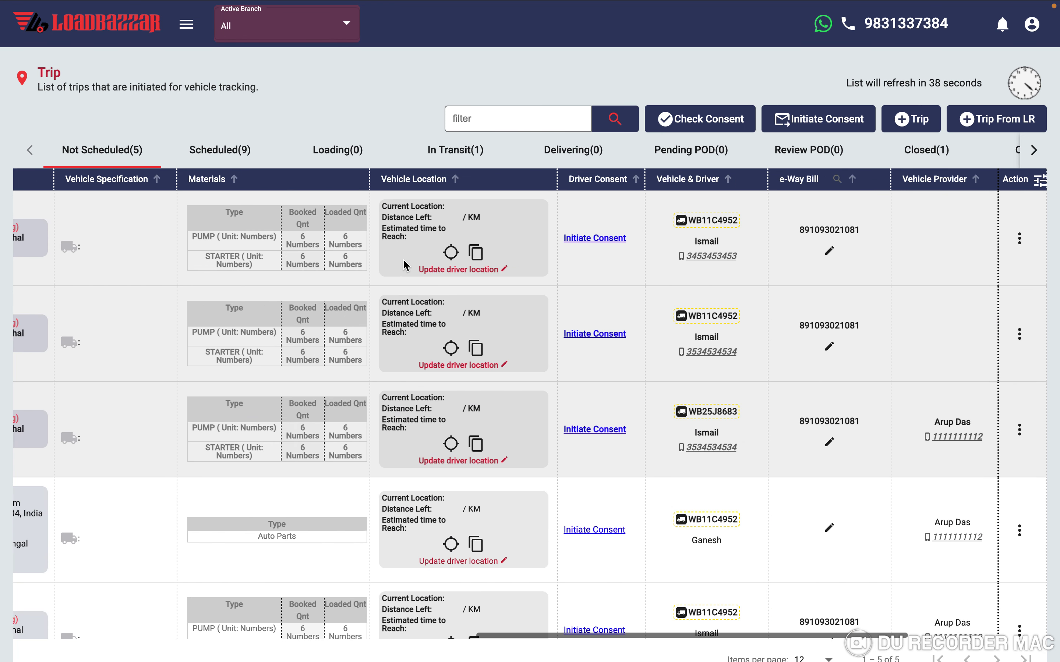
click(1016, 238)
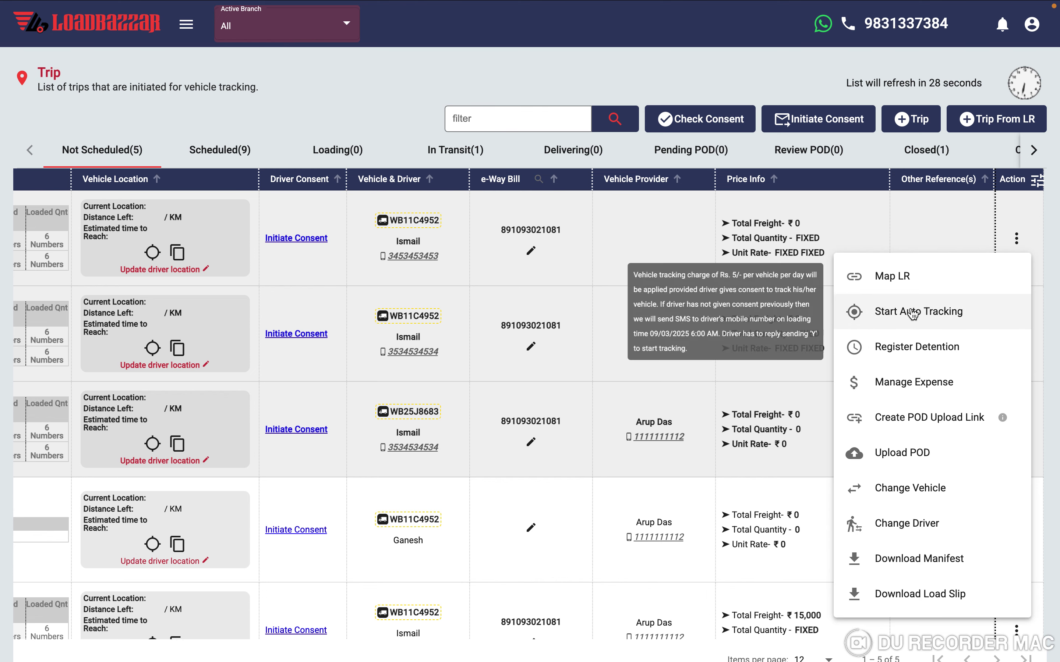
- Preview the trip's Register Detention and Manage Expense forms, closing each without saving
click(892, 350)
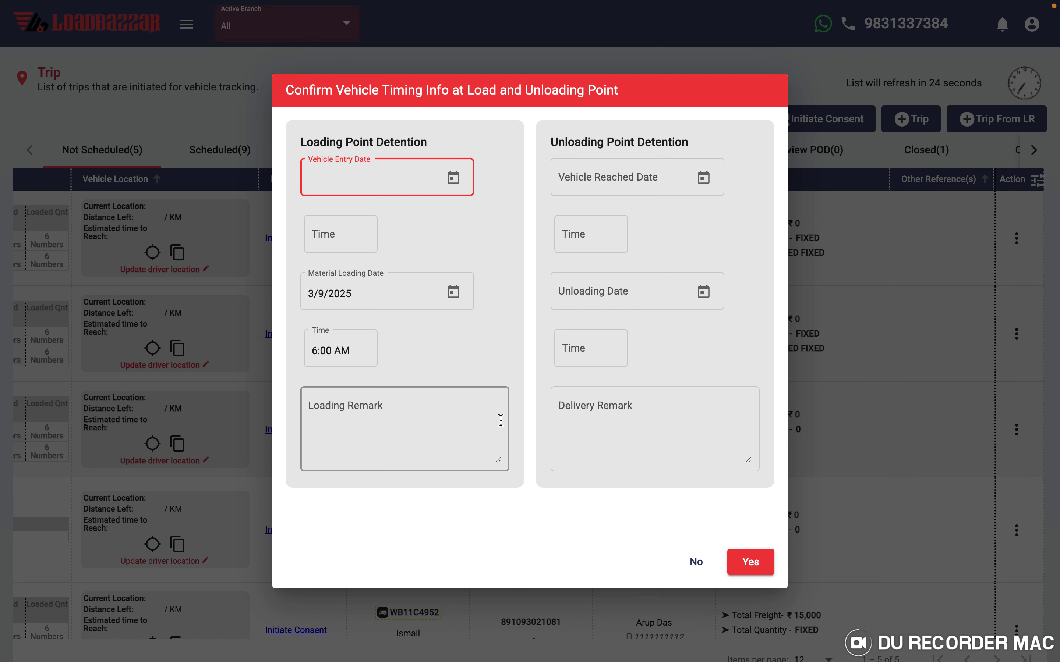
click(696, 562)
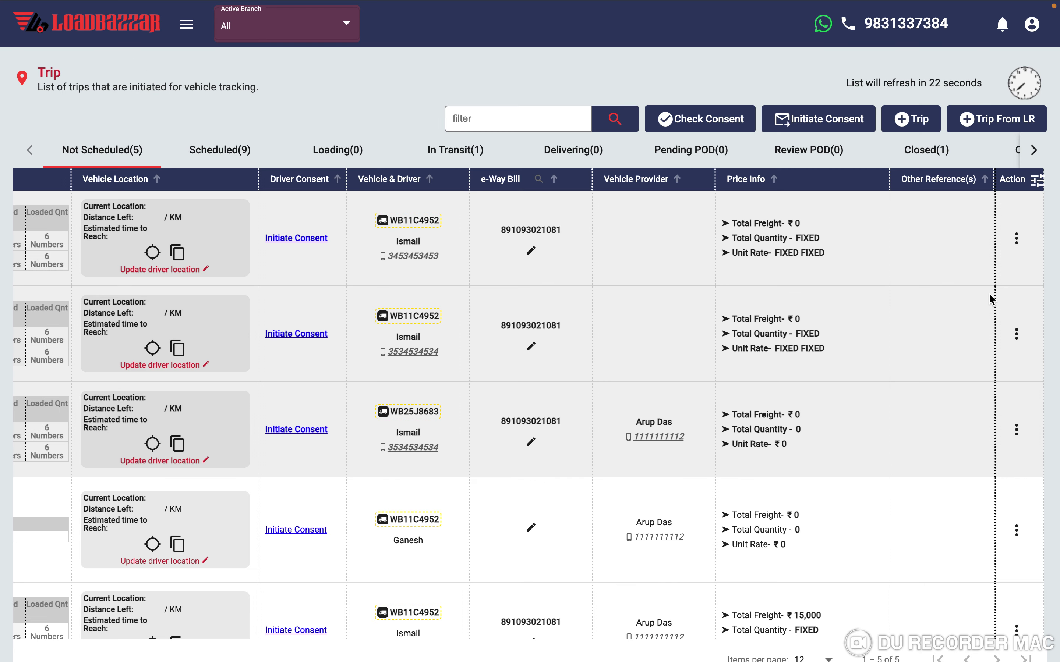
click(1013, 244)
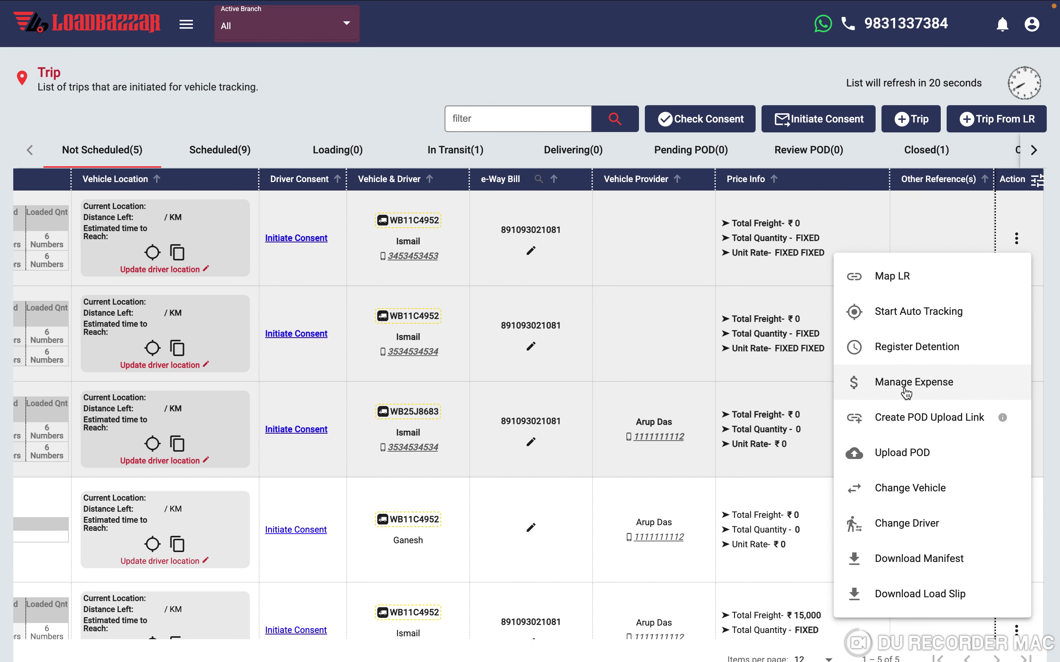
click(905, 392)
click(801, 50)
- Create a public POD upload link for LR CN0024, then close the dialog
click(1016, 239)
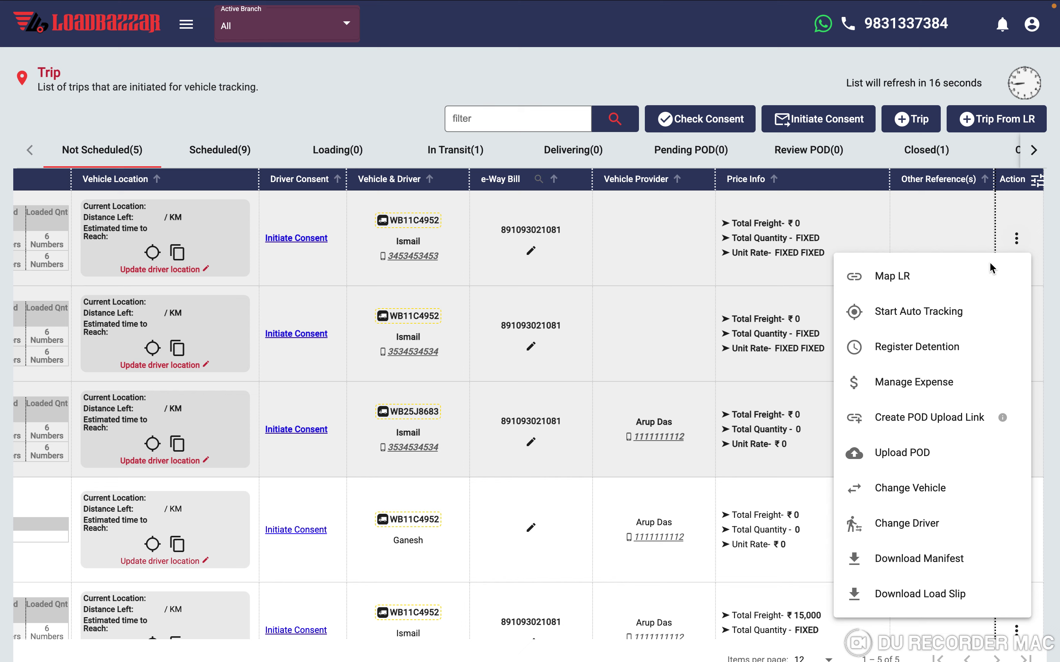
click(906, 427)
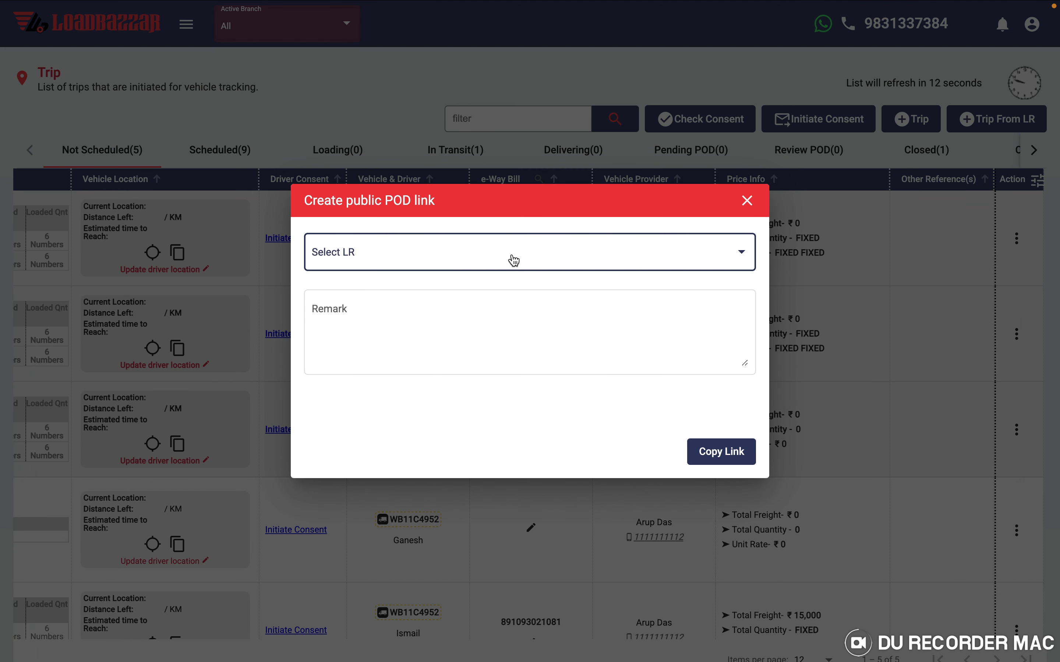
click(514, 260)
click(426, 252)
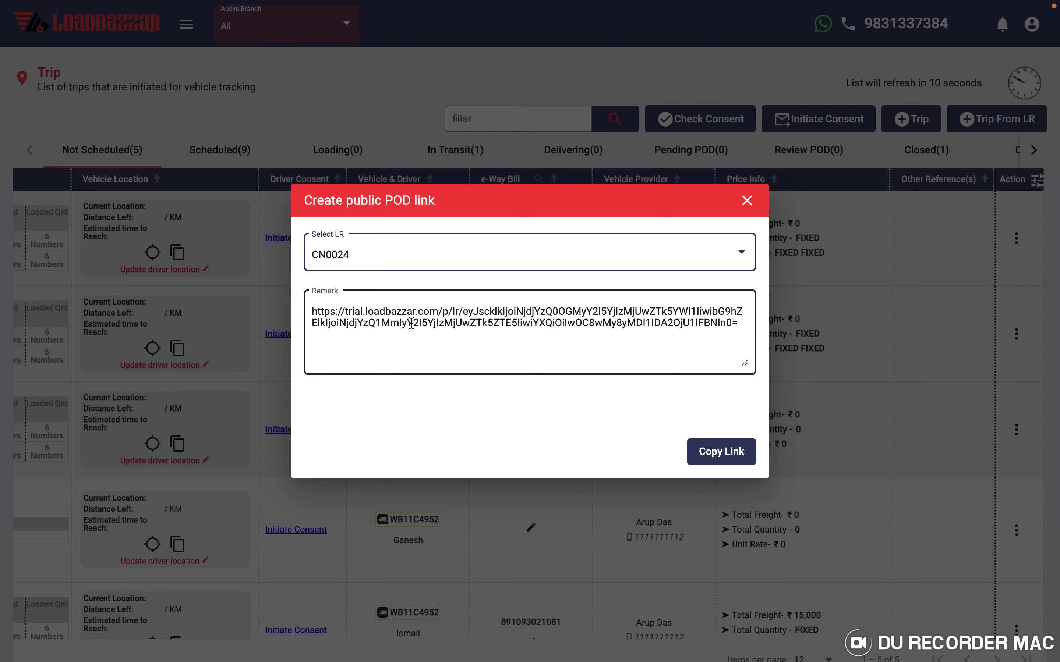
click(747, 202)
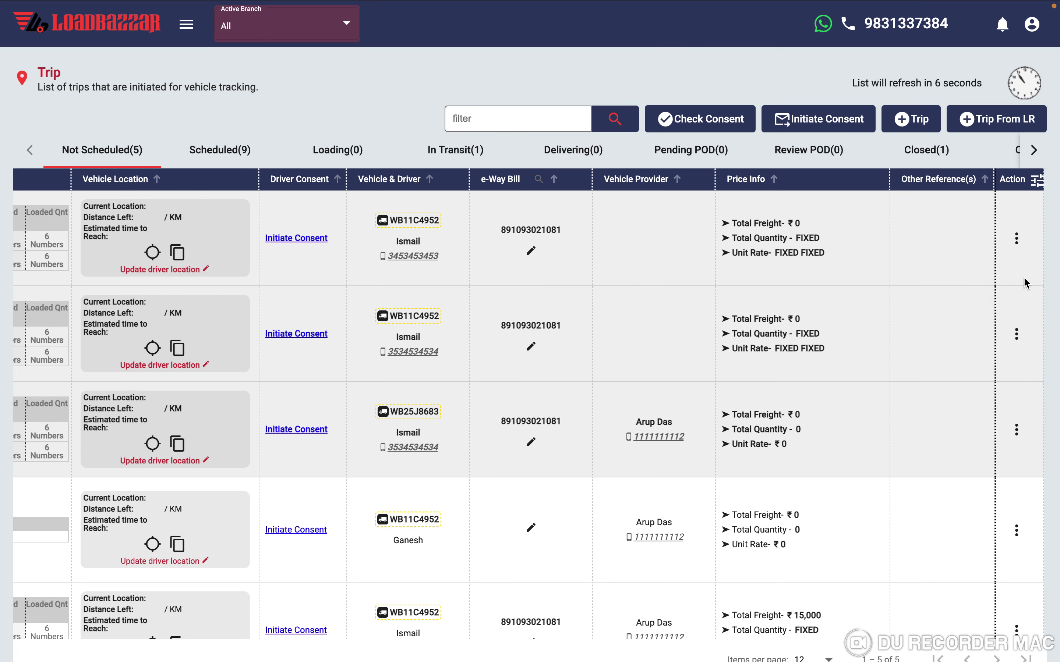
click(1016, 239)
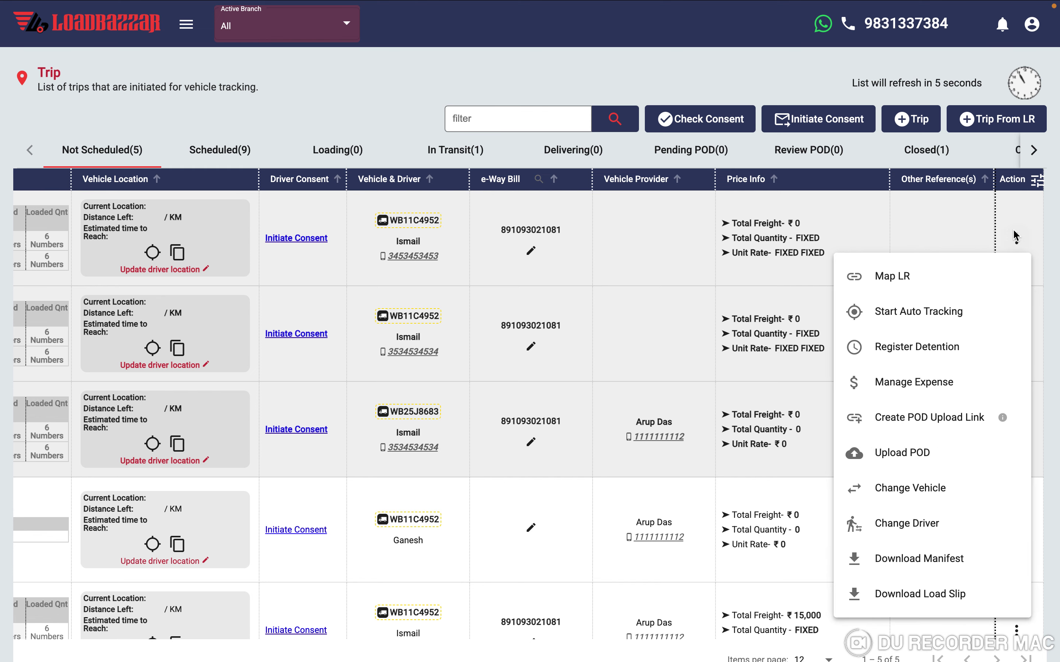
click(905, 457)
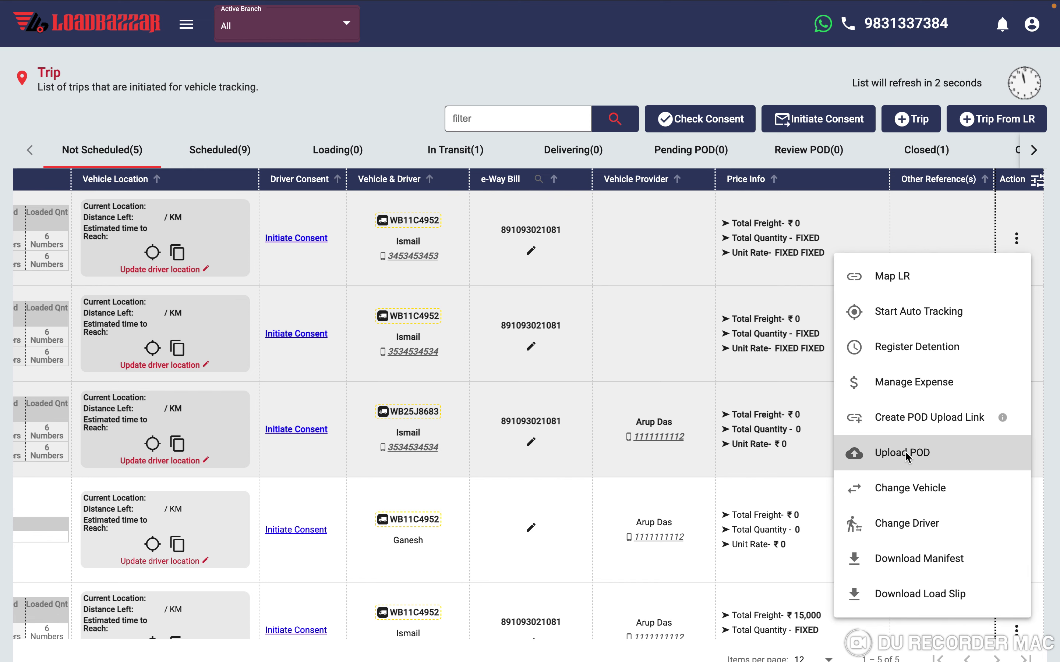
scroll(495, 377, down, 3)
scroll(495, 377, up, 2)
click(430, 283)
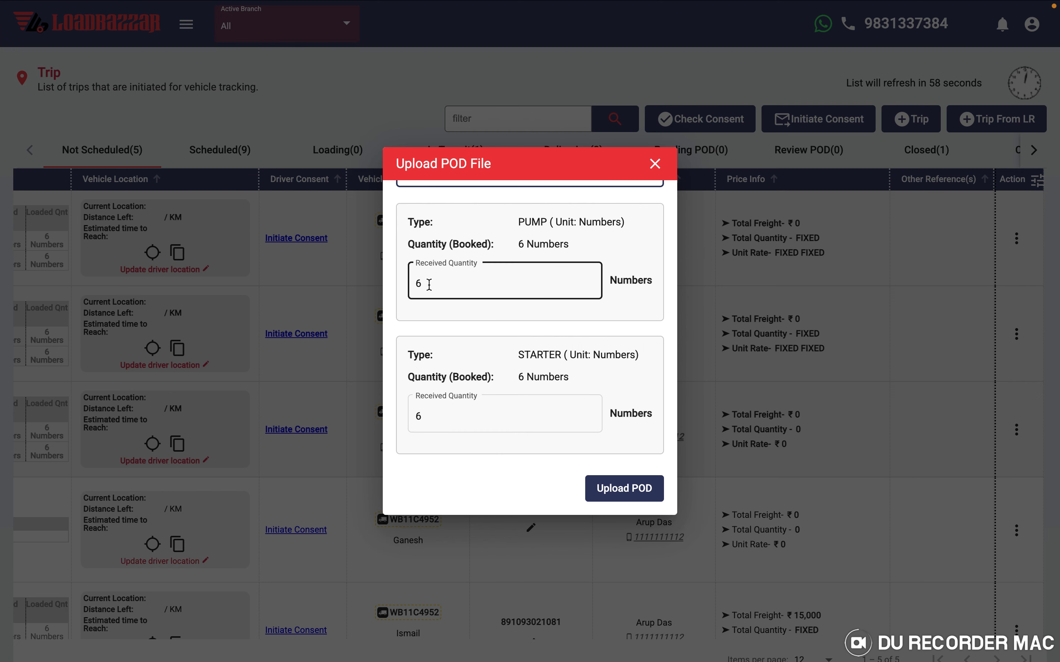
click(655, 165)
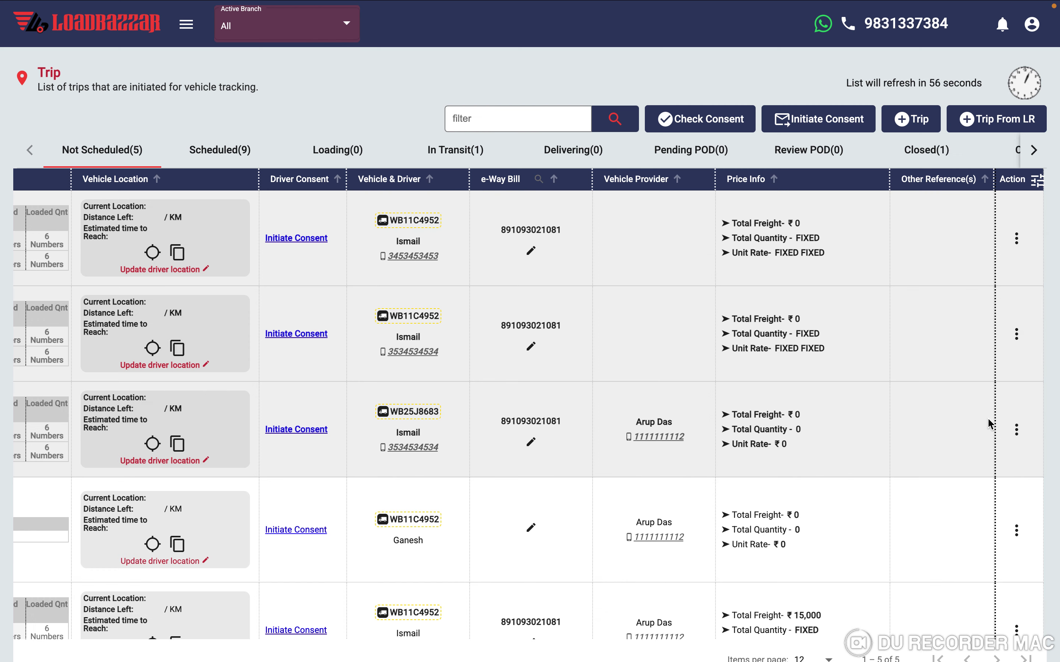
click(1016, 238)
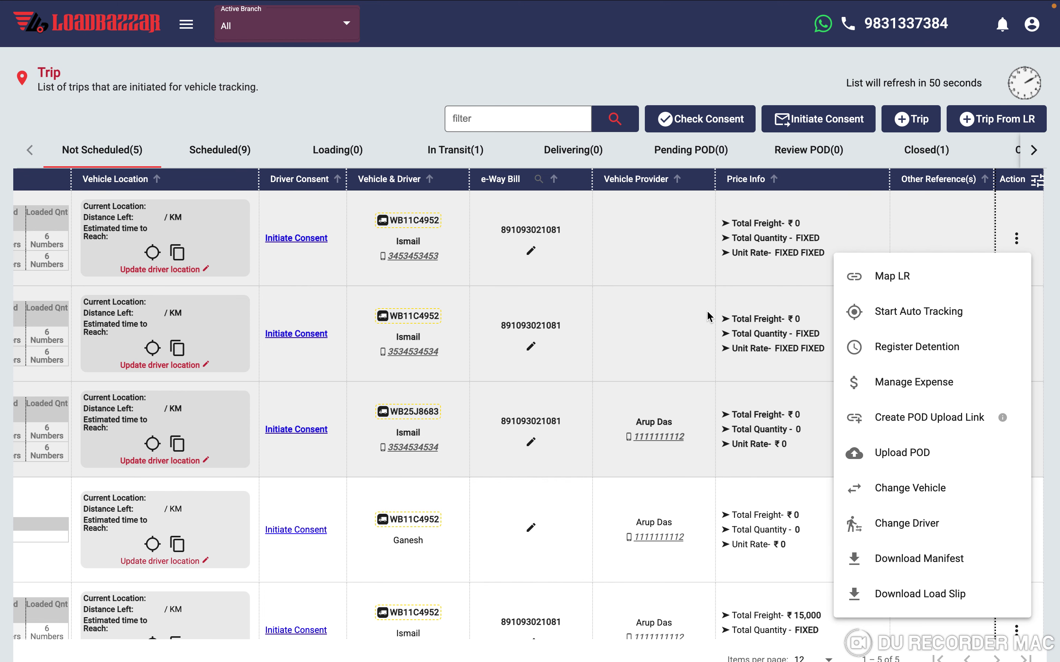
click(699, 323)
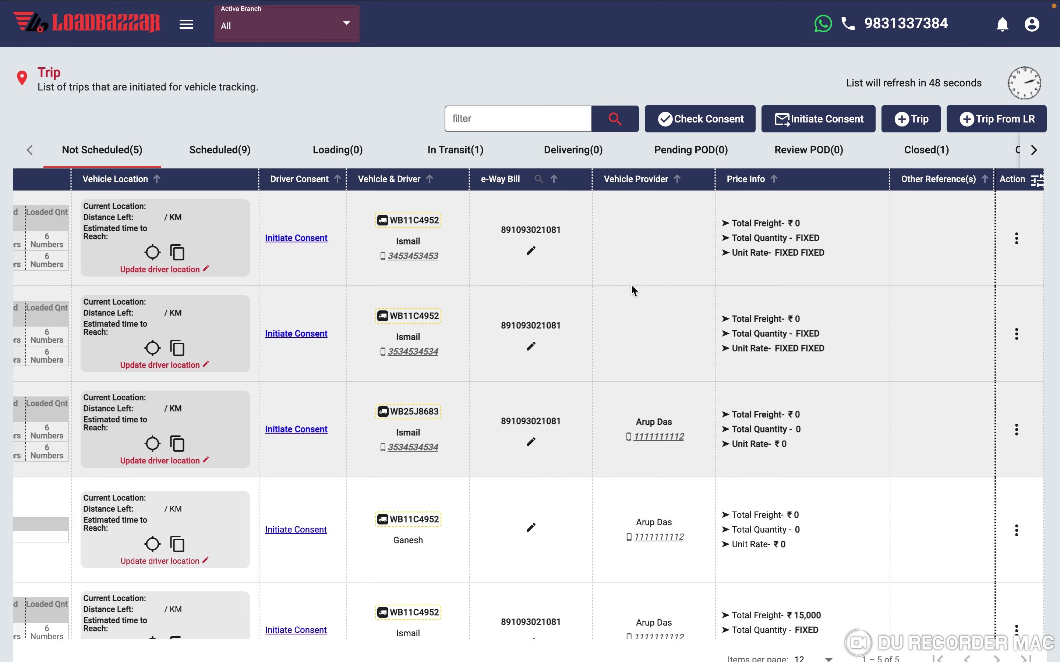
scroll(632, 287, left, 10)
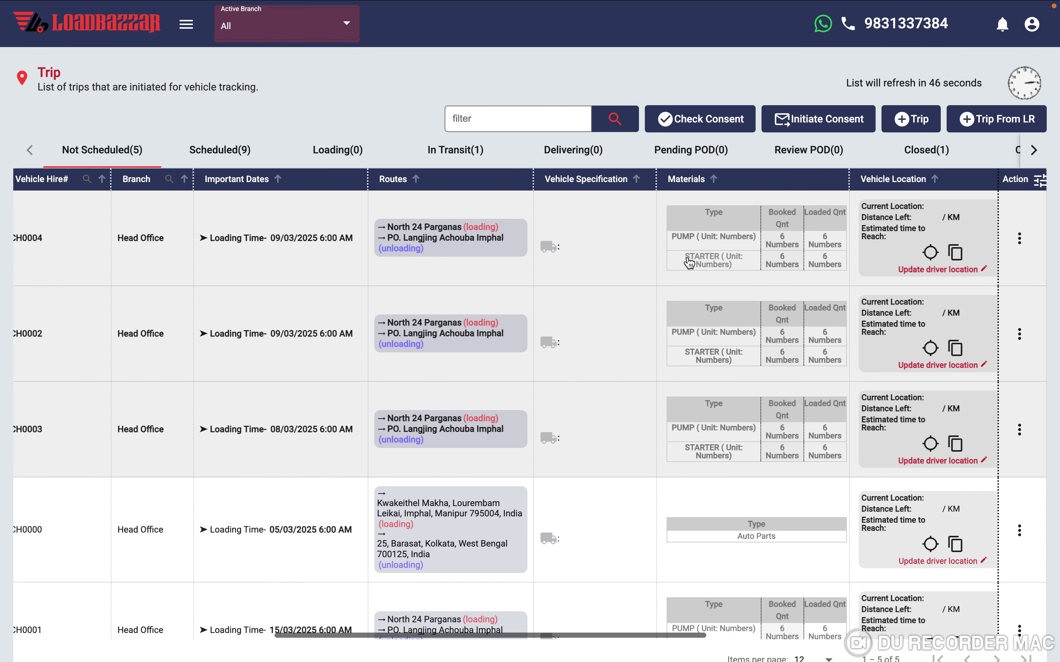
scroll(689, 262, left, 5)
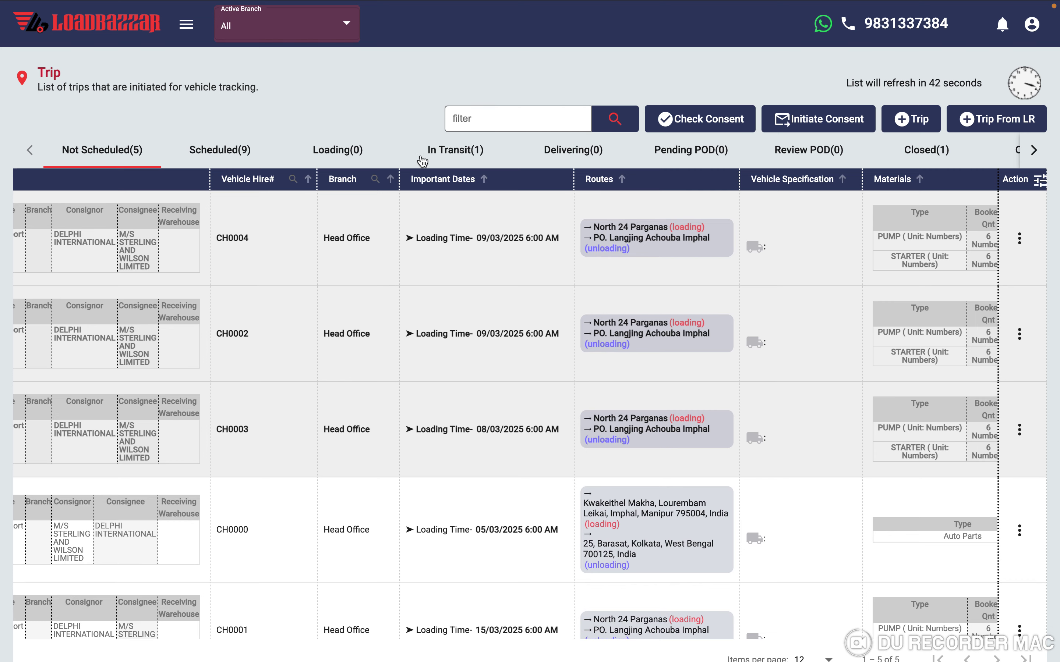
- Filter the trip list to In Transit, then scroll across to NE0000's Vehicle Location
click(455, 150)
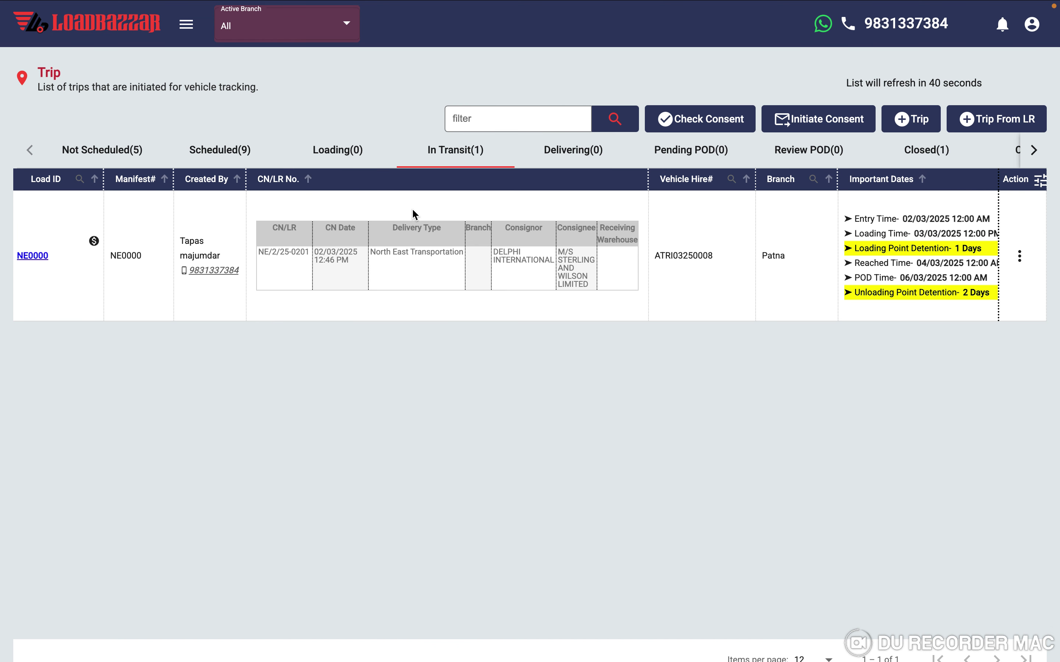
scroll(459, 230, right, 10)
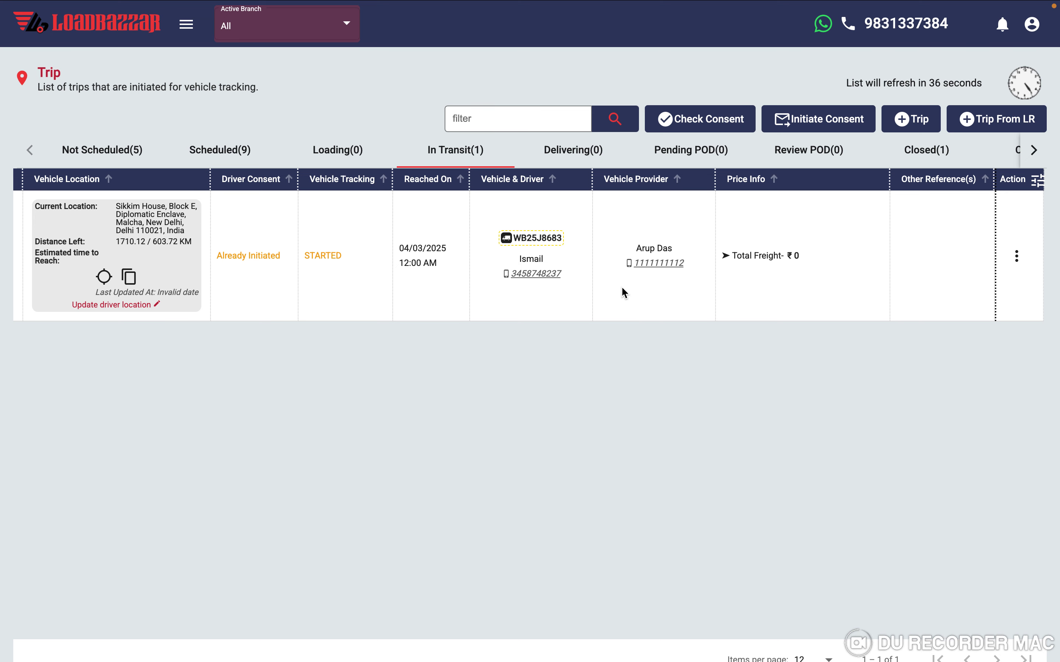
scroll(424, 296, left, 10)
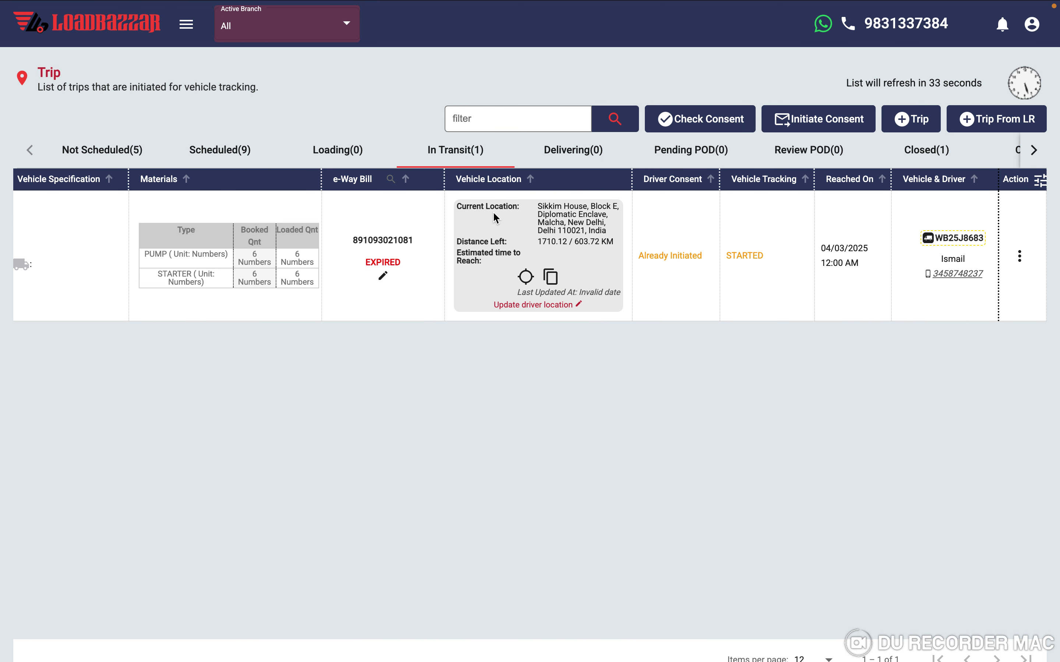
- Open NE0000's live tracking page and scroll through its route map and trip timings
click(527, 278)
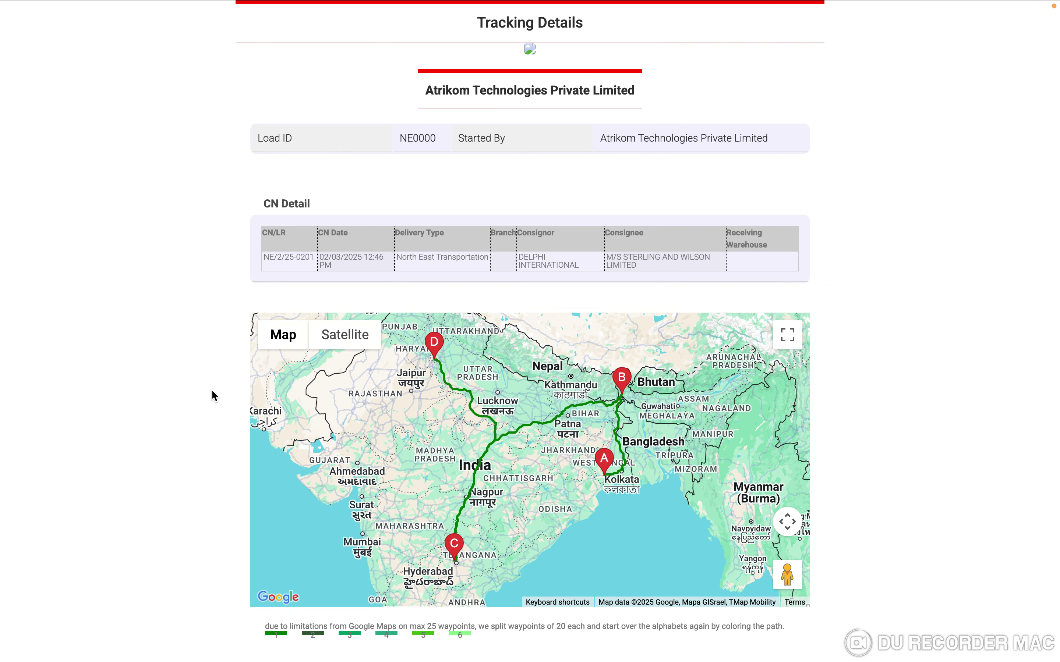
scroll(211, 389, down, 3)
scroll(498, 441, down, 2)
scroll(470, 404, up, 3)
scroll(159, 388, down, 1)
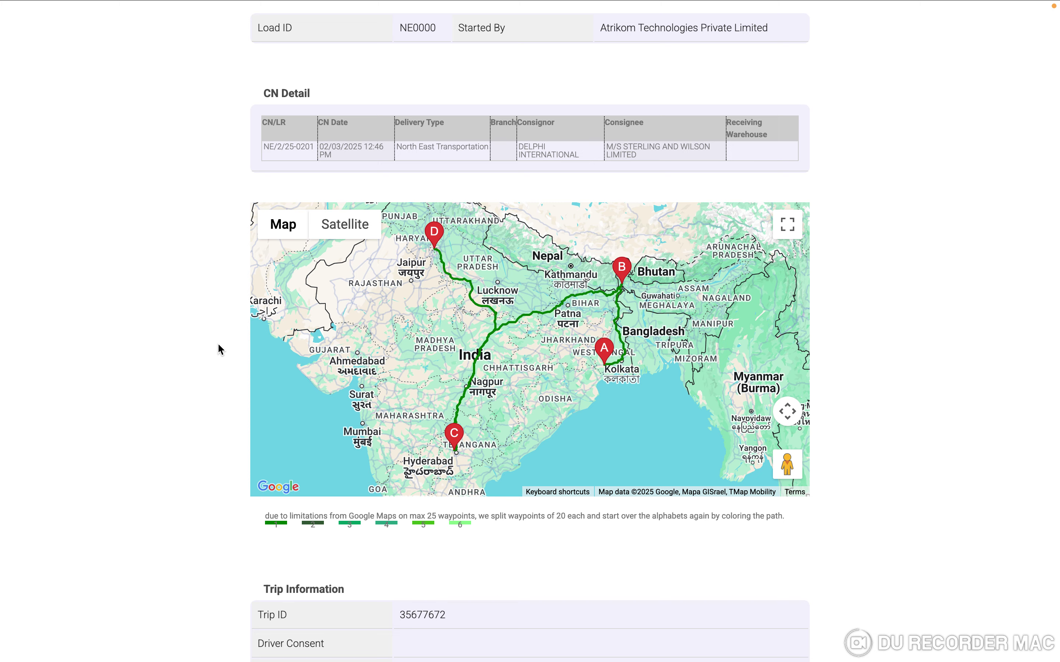
scroll(219, 345, down, 15)
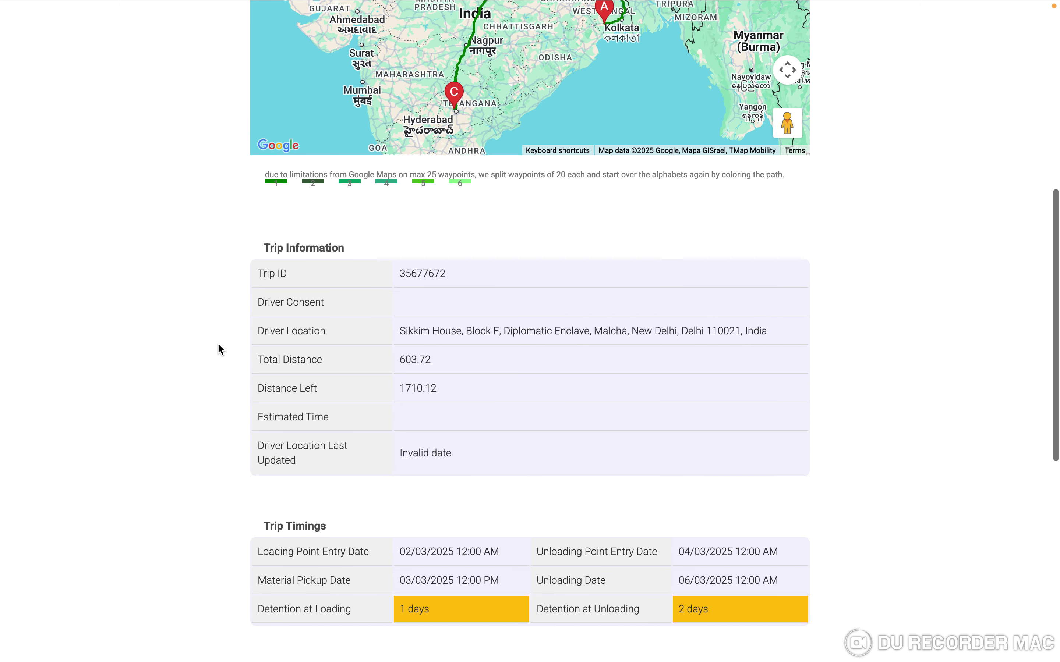
scroll(218, 345, down, 7)
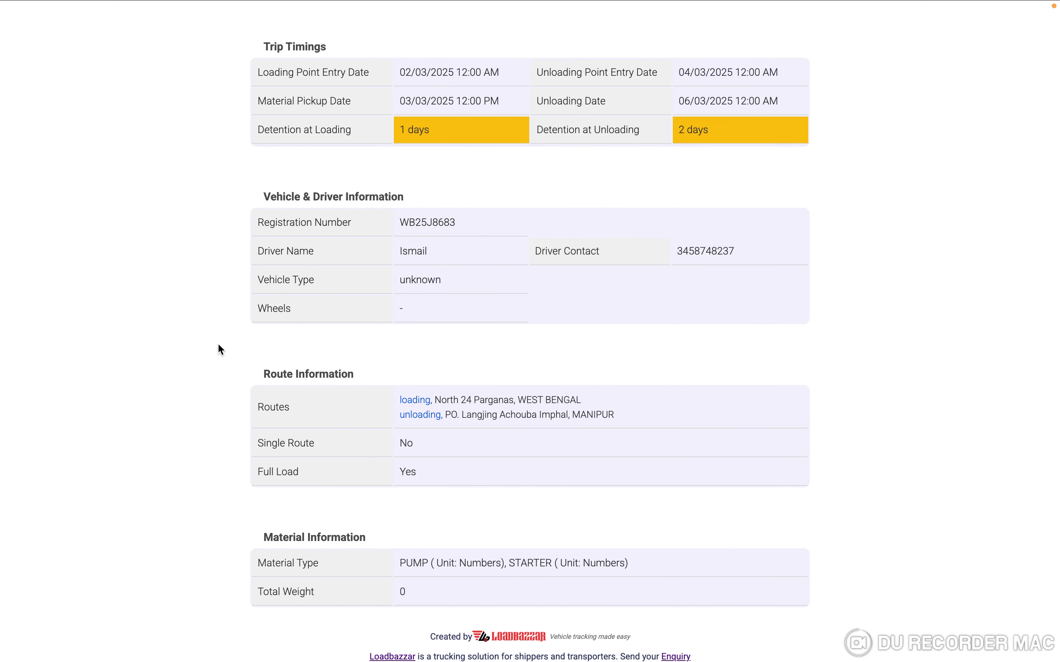
scroll(217, 342, up, 20)
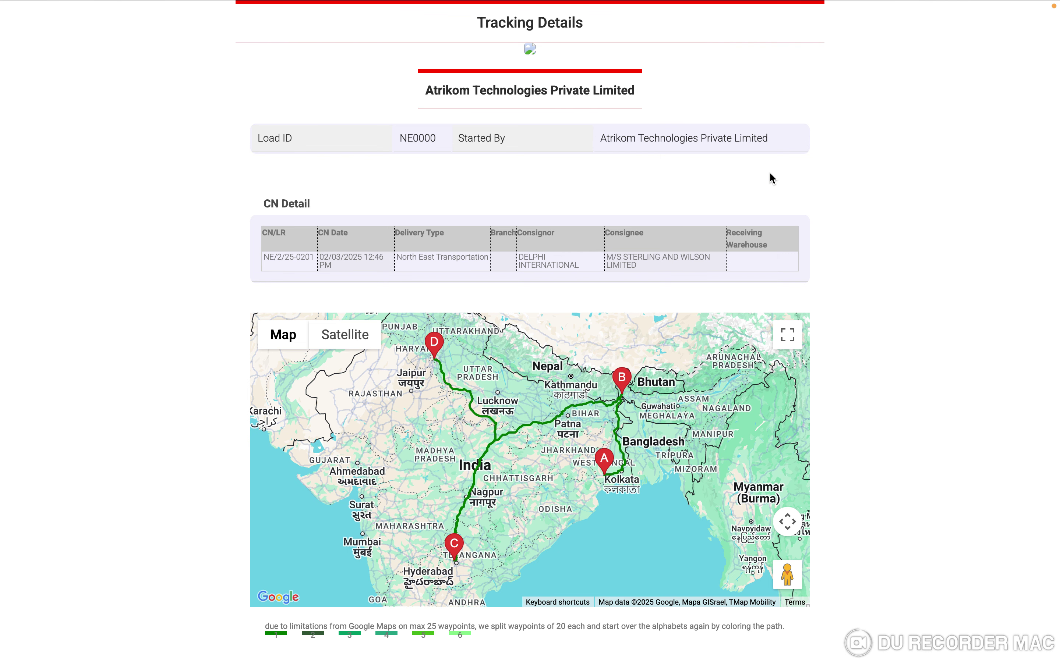
scroll(721, 297, down, 9)
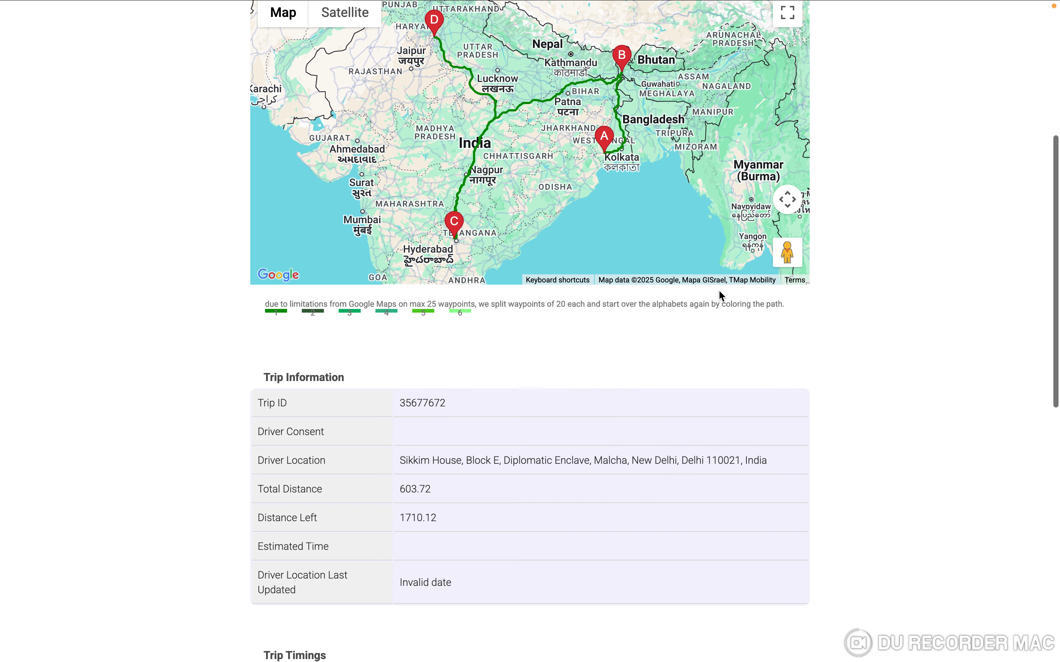
- Select the driver's location address, then return to the trip list
drag(400, 447, 771, 447)
scroll(926, 28, up, 9)
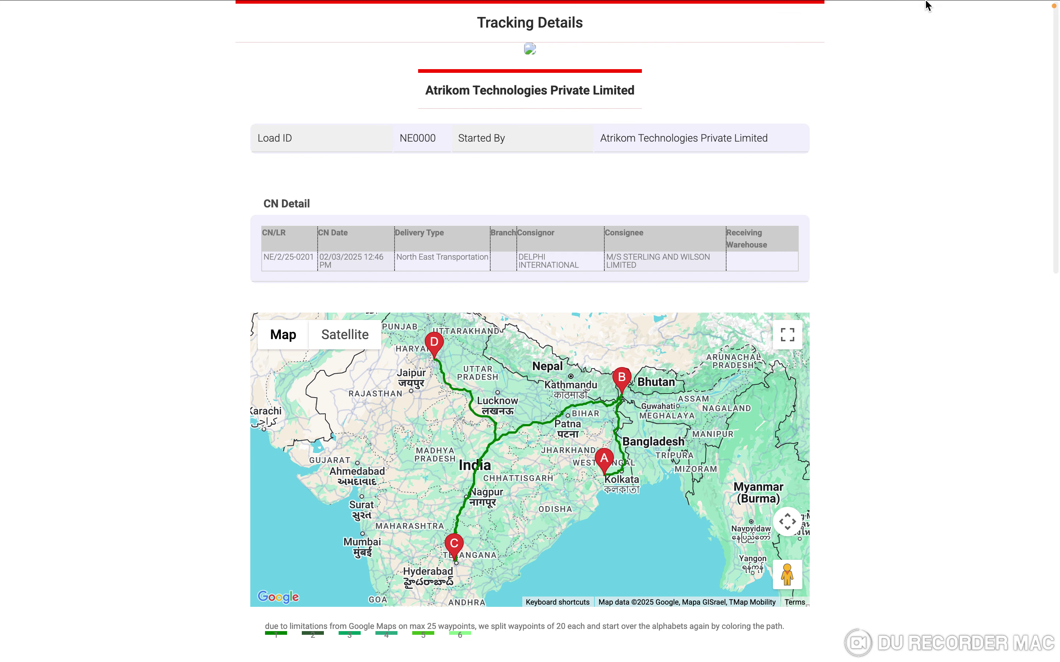
click(862, 35)
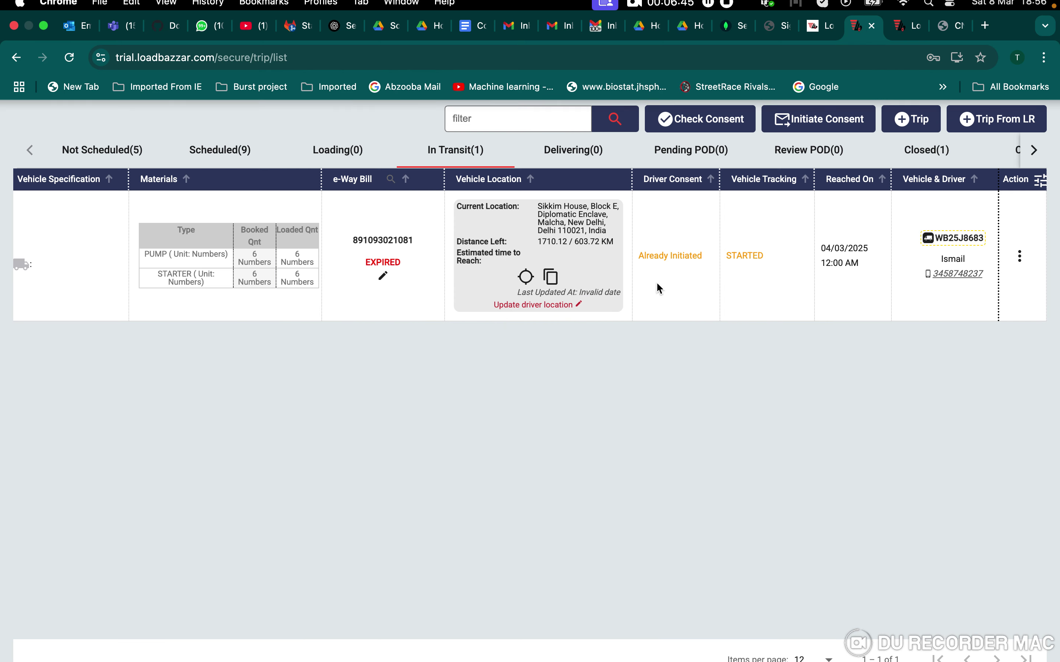
- Scroll the In Transit table back to Load ID and open the side navigation drawer
scroll(504, 273, left, 3)
scroll(505, 273, left, 10)
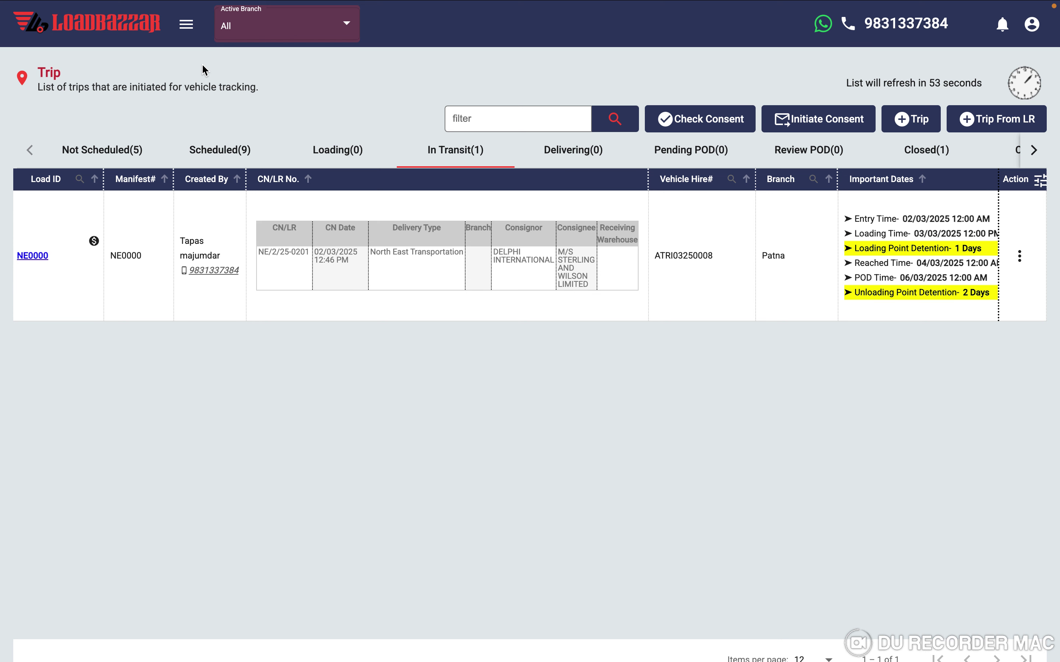
click(187, 32)
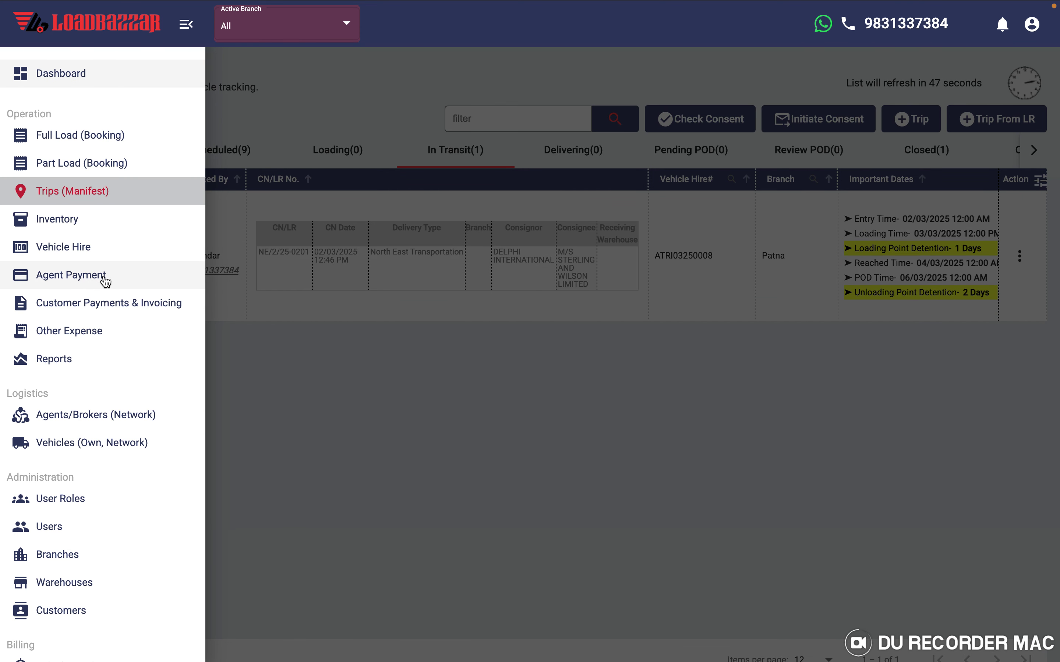
- Go to the Vehicle Hire list and start a new vehicle hire
click(75, 254)
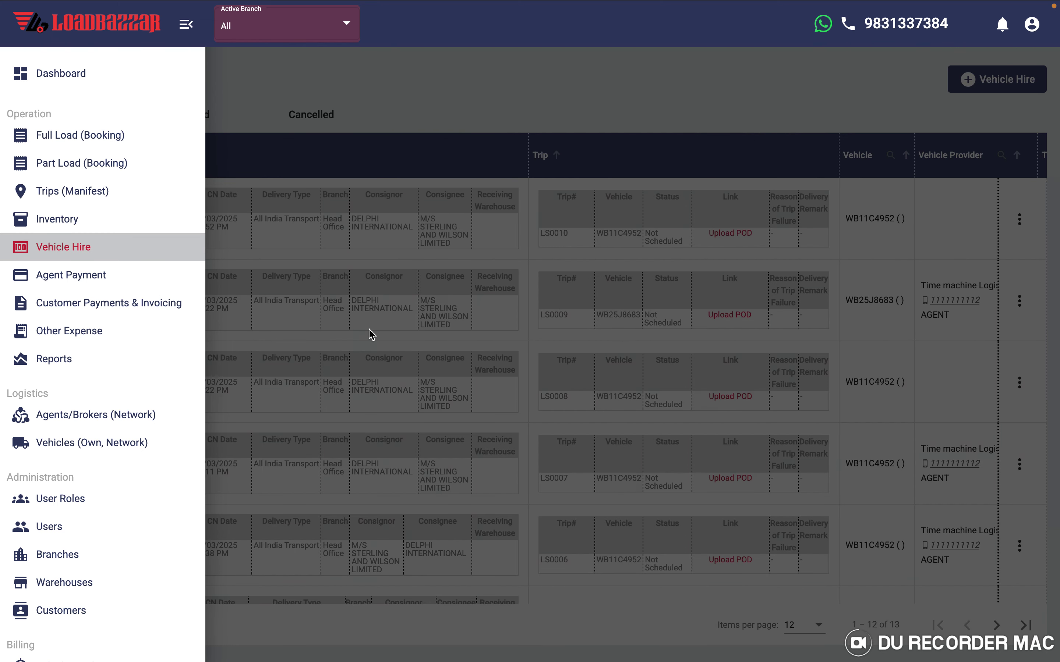
click(446, 309)
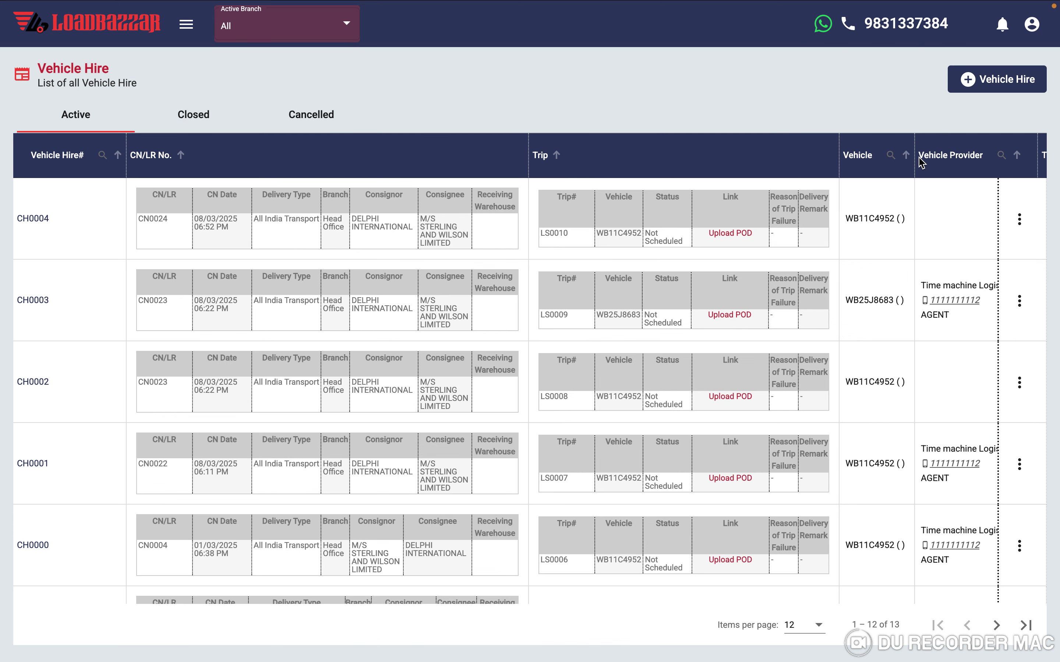
click(1002, 88)
- Choose All India Transport delivery, search by LR, and select consignment CN0024
click(318, 106)
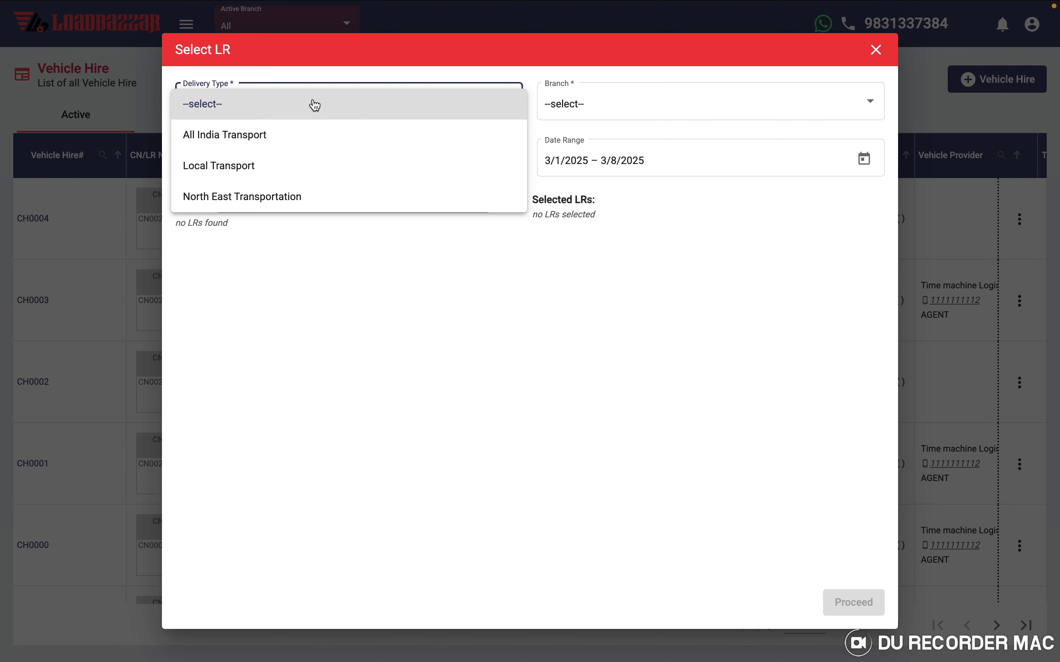
click(224, 140)
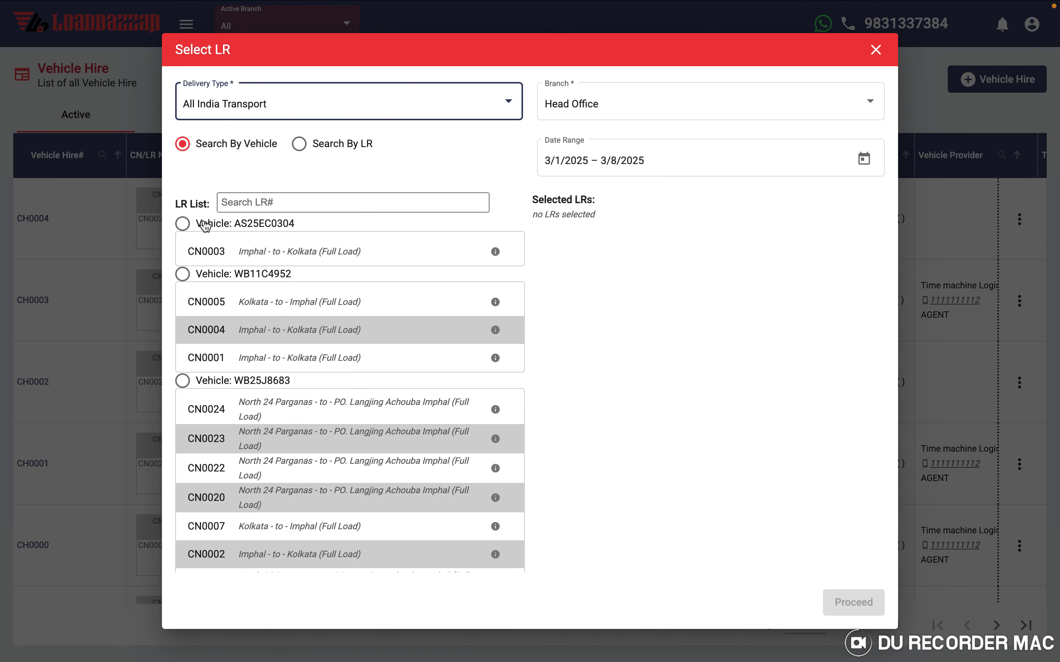
click(300, 143)
click(235, 242)
mouse_move(918, 622)
click(852, 603)
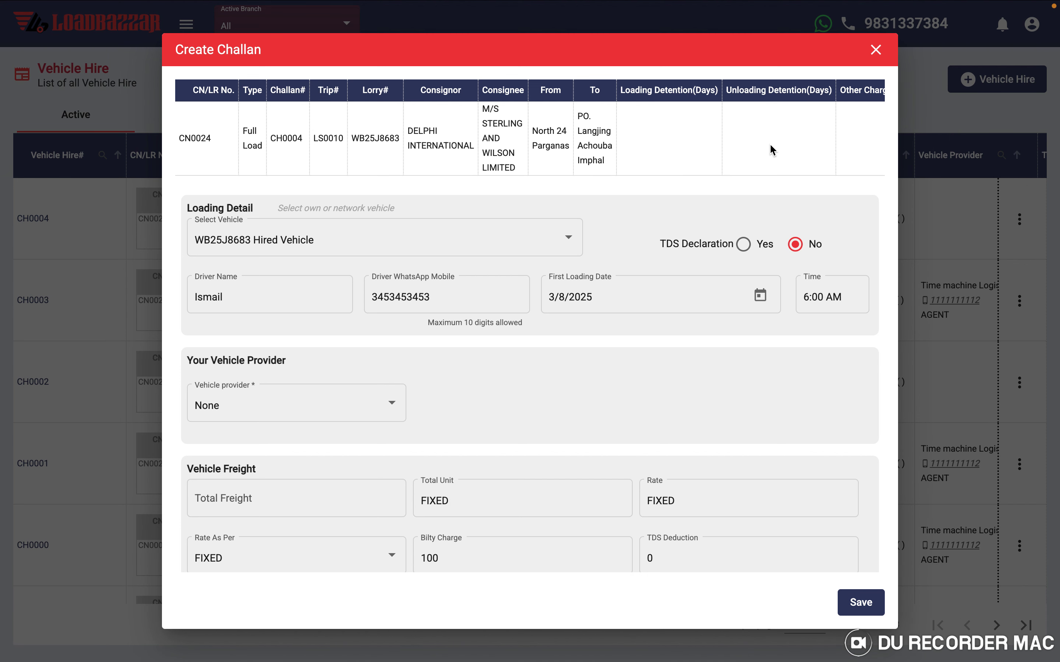
- Set the challan's vehicle provider type to Agent
scroll(769, 149, right, 5)
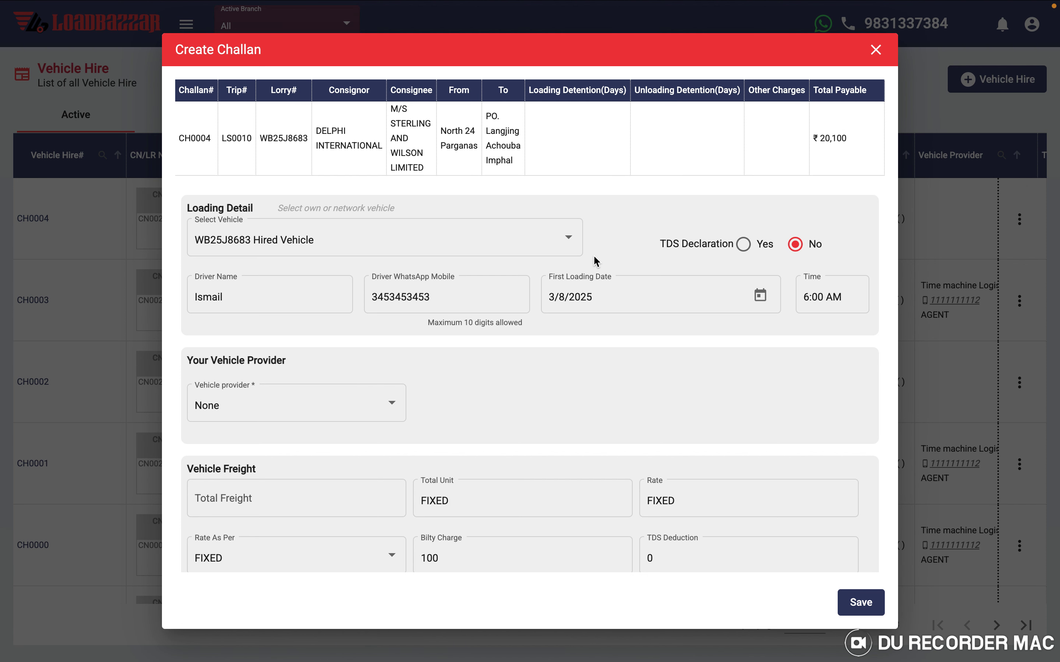
scroll(340, 350, down, 3)
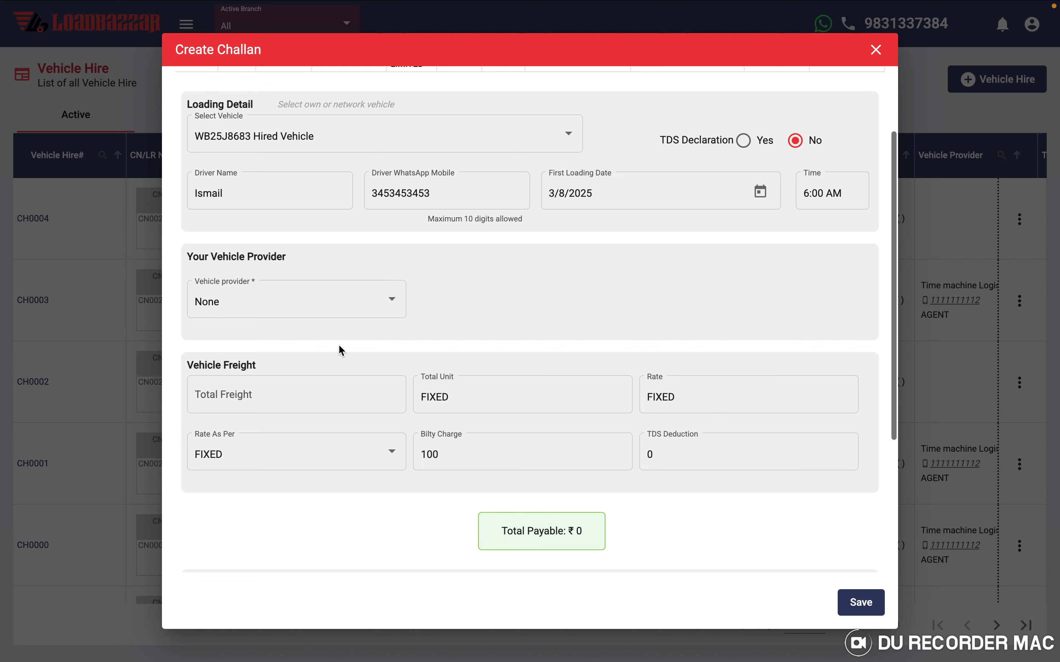
scroll(340, 351, down, 1)
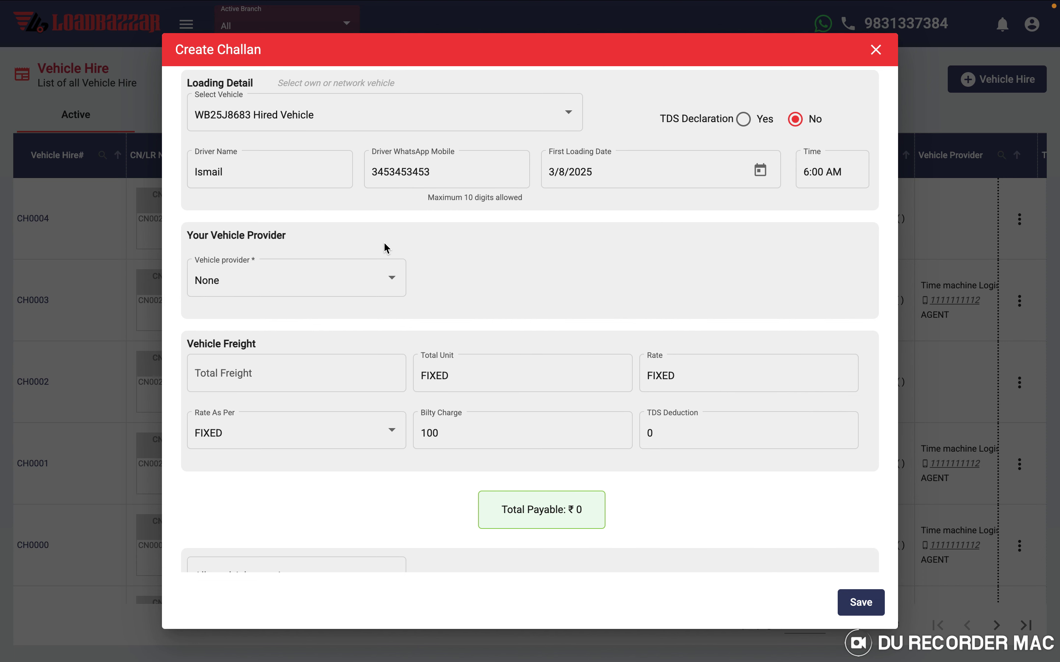
scroll(553, 271, down, 2)
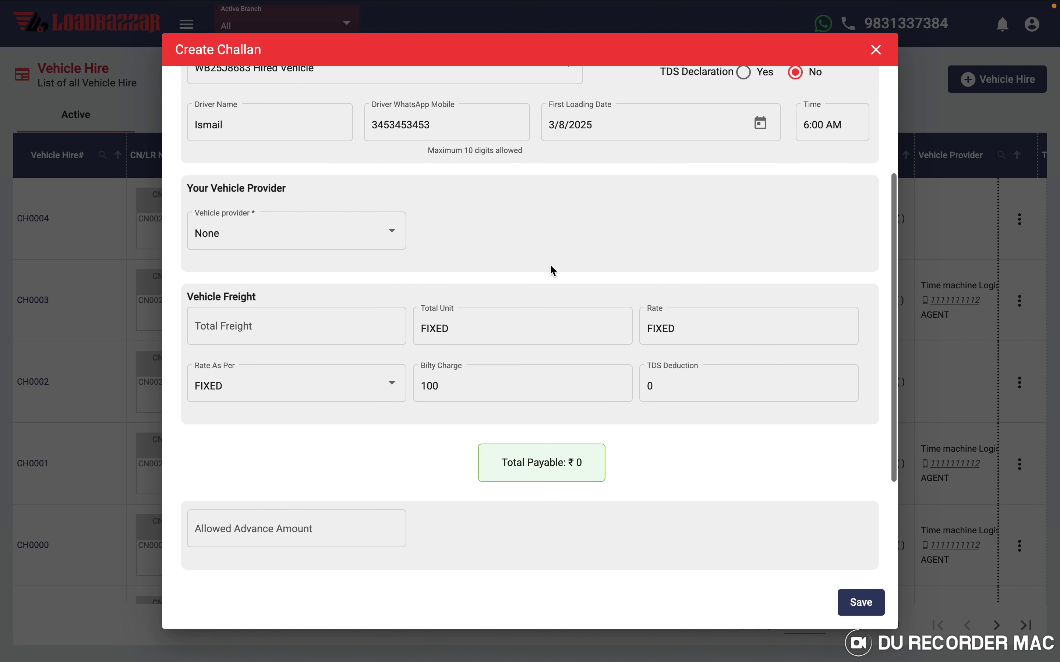
scroll(298, 384, down, 4)
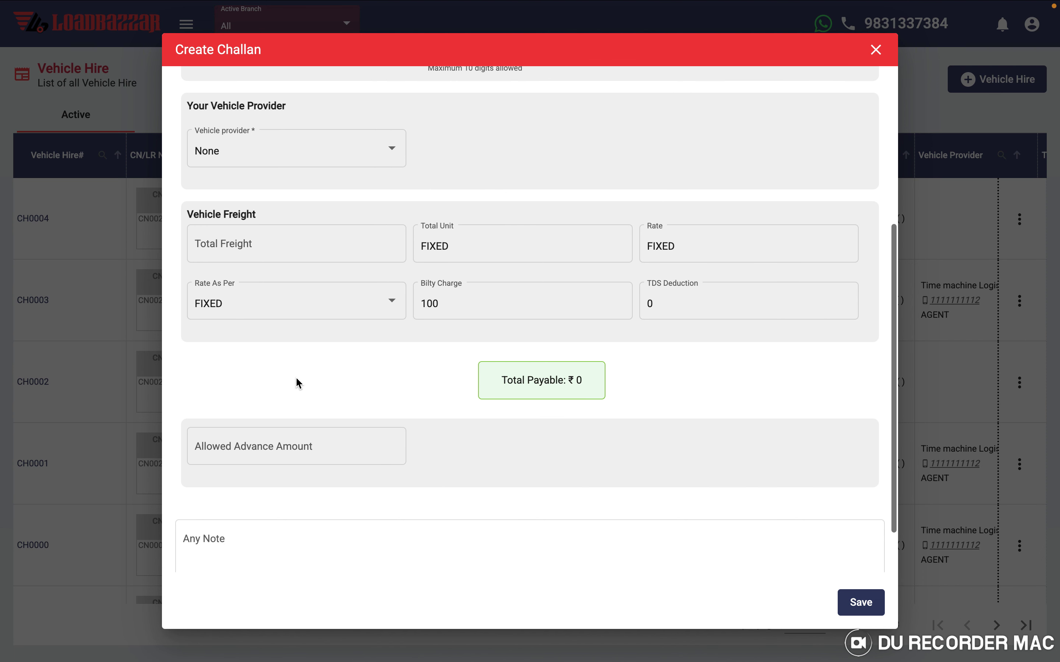
click(290, 163)
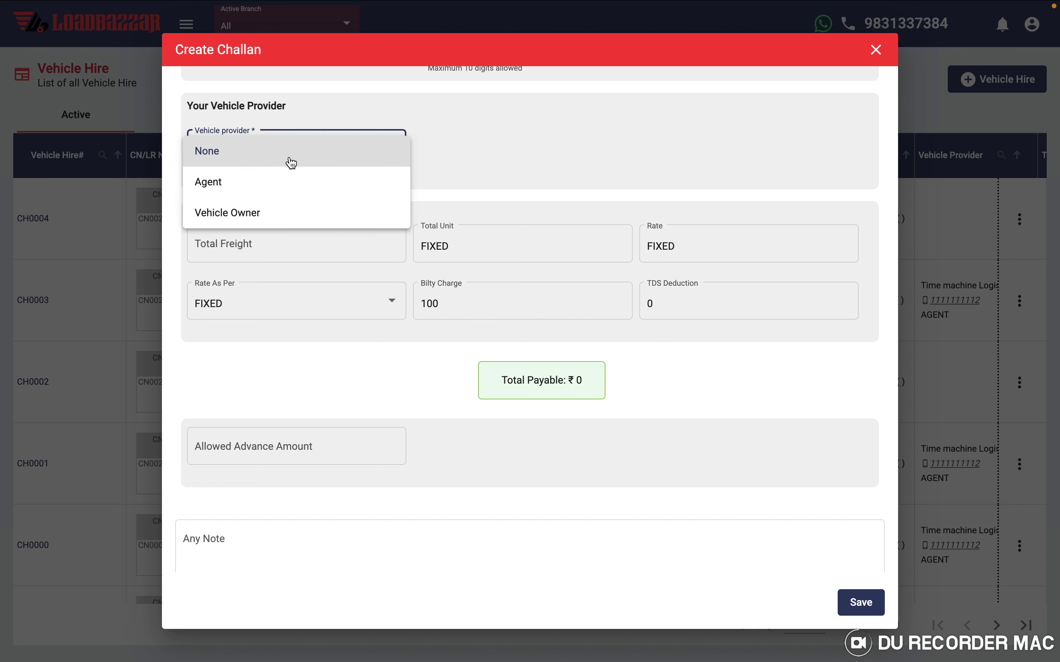
click(272, 183)
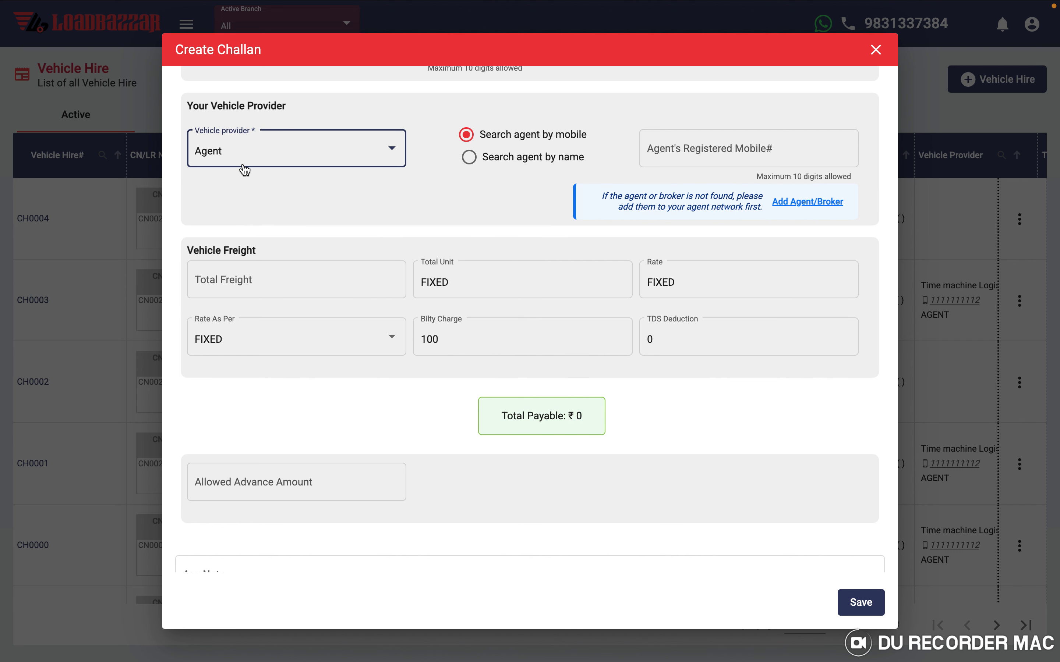
- Look up the agent by registered mobile and select Time machine Logistics (Barasat - I)
click(675, 149)
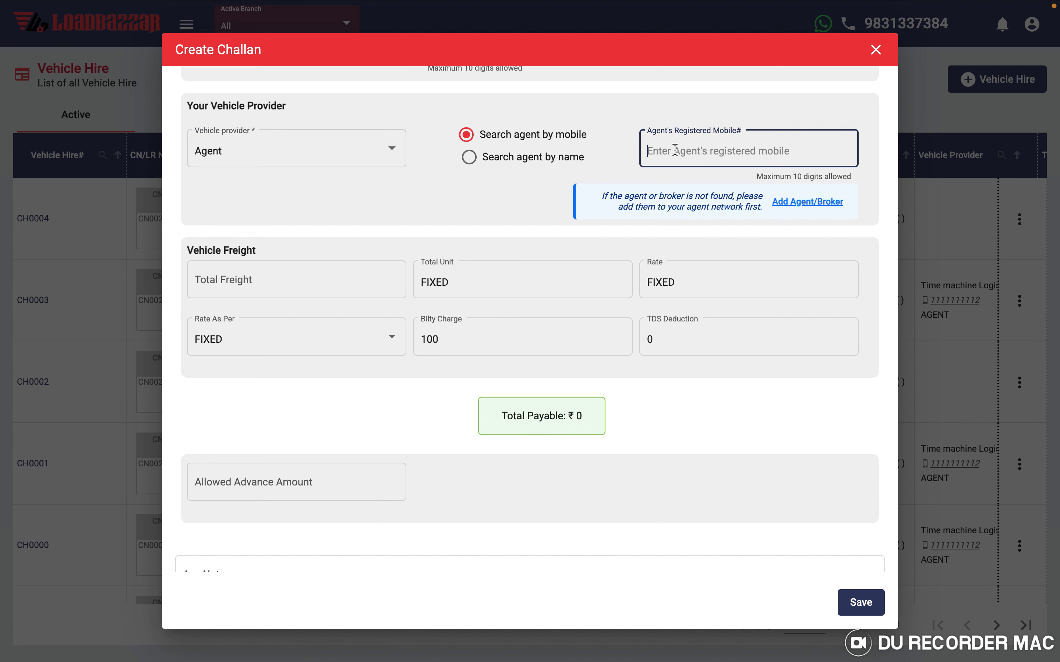
text(11)
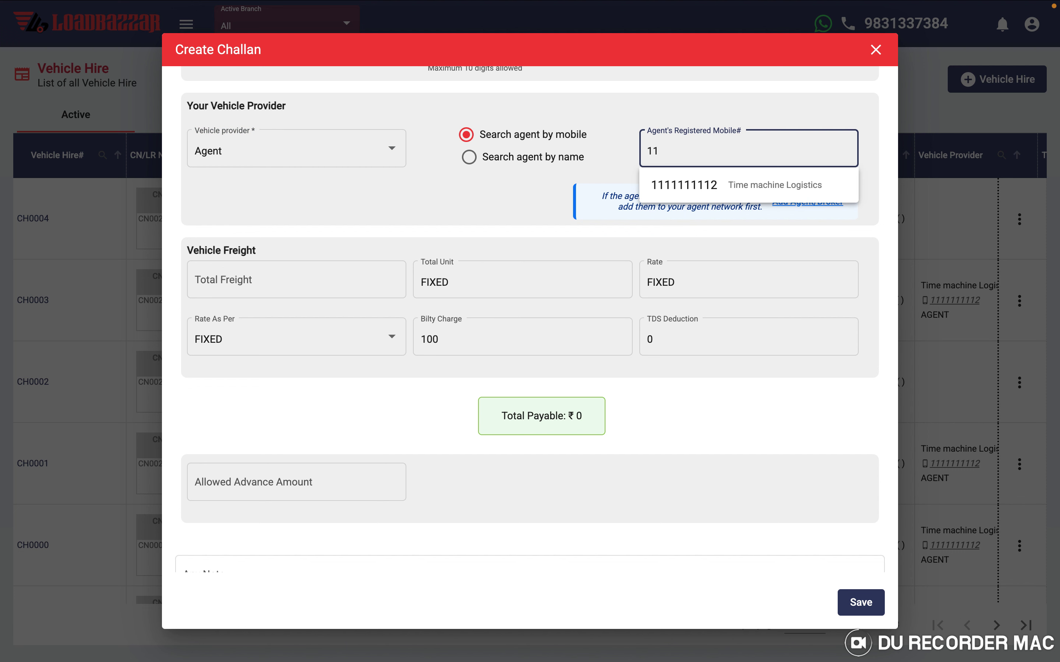
click(698, 186)
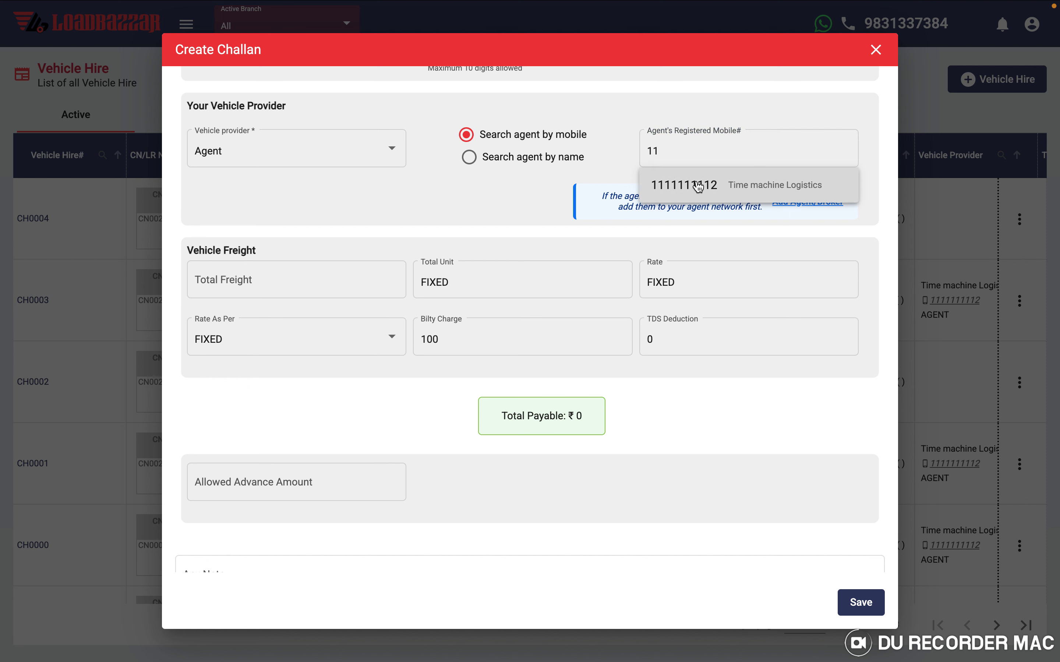
drag(698, 186, 531, 184)
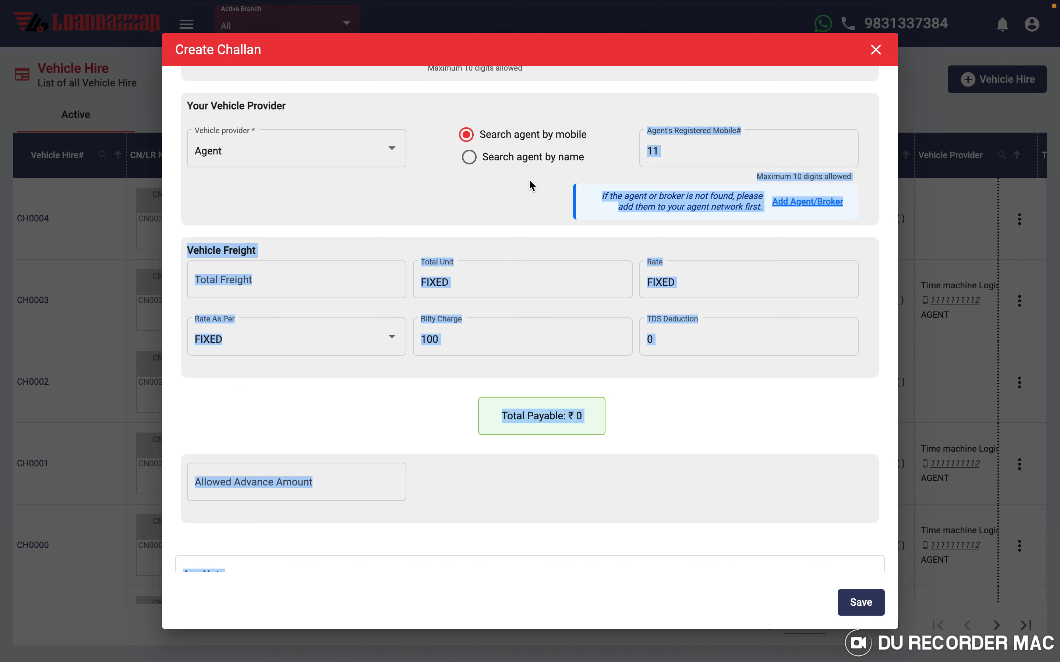
click(532, 186)
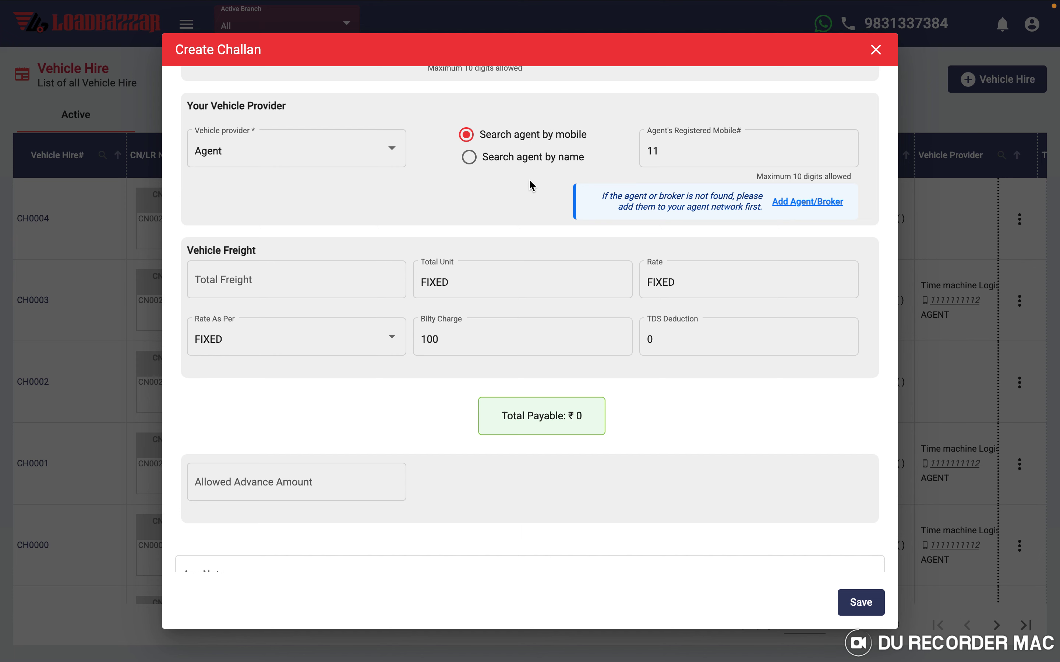
click(796, 207)
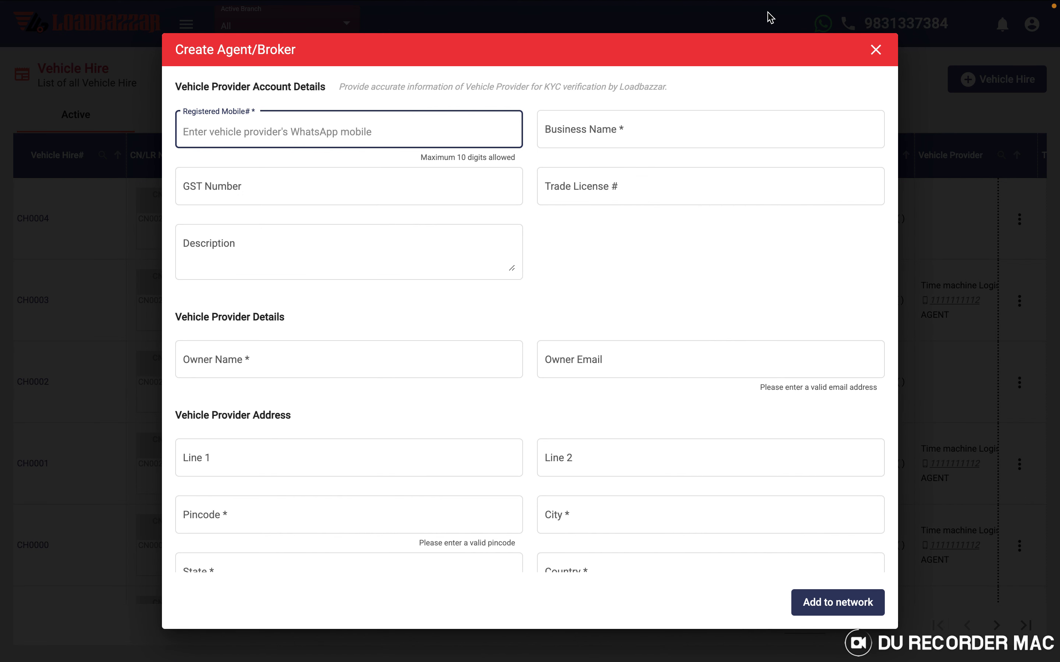
click(876, 50)
click(673, 151)
click(679, 188)
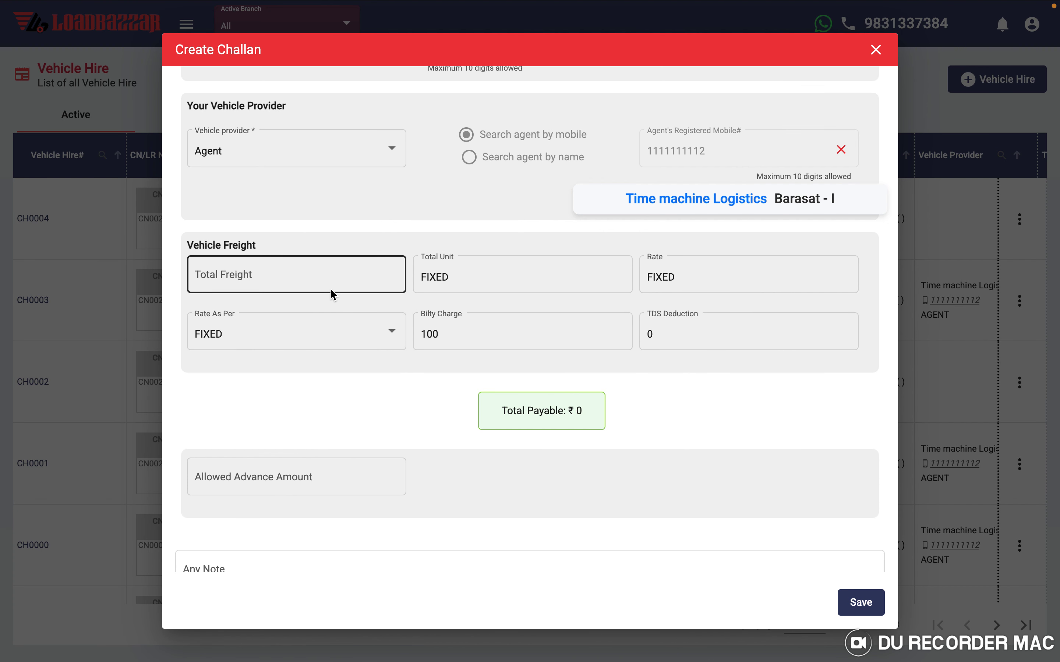
- Enter ₹15,000 total freight and ₹100 TDS deduction, then save challan CH0005
click(253, 274)
text(15000)
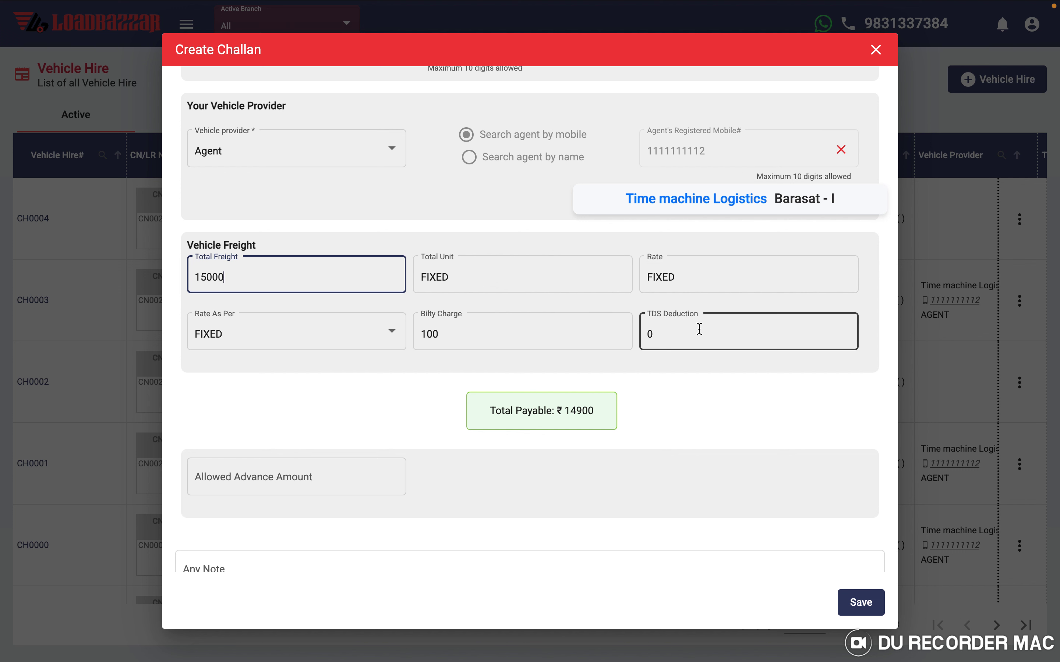
click(678, 335)
text(100)
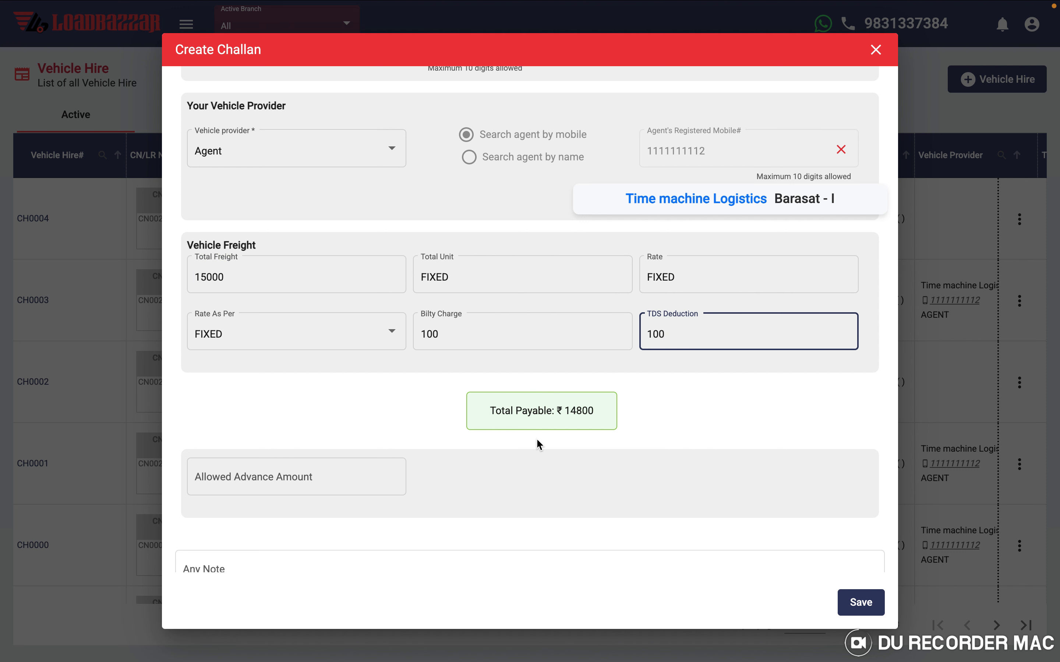
scroll(539, 442, down, 3)
click(860, 612)
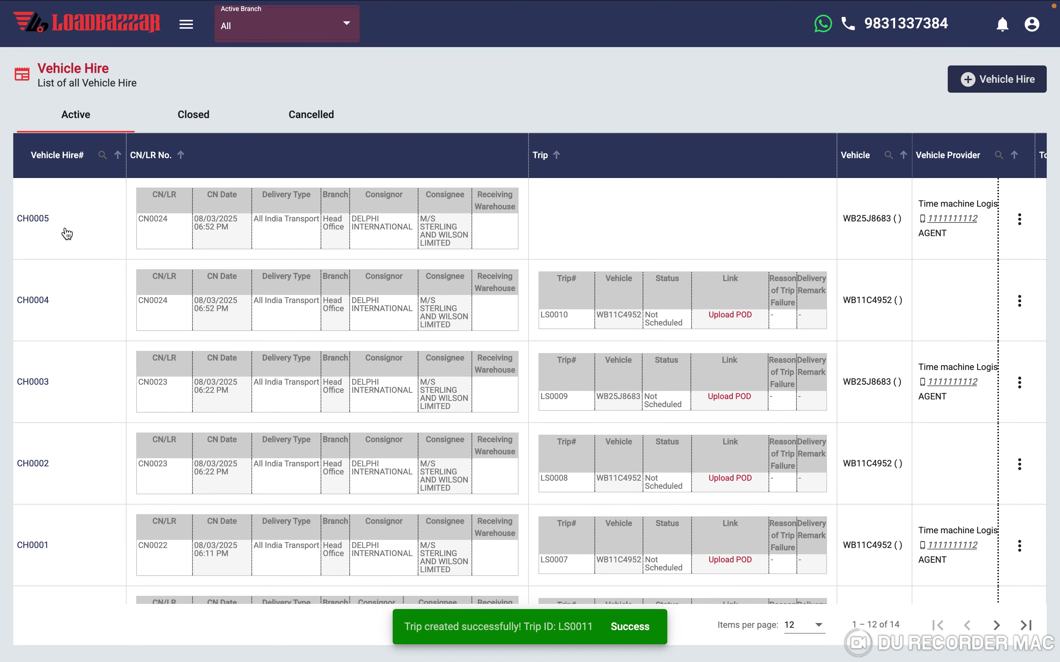
scroll(430, 268, right, 15)
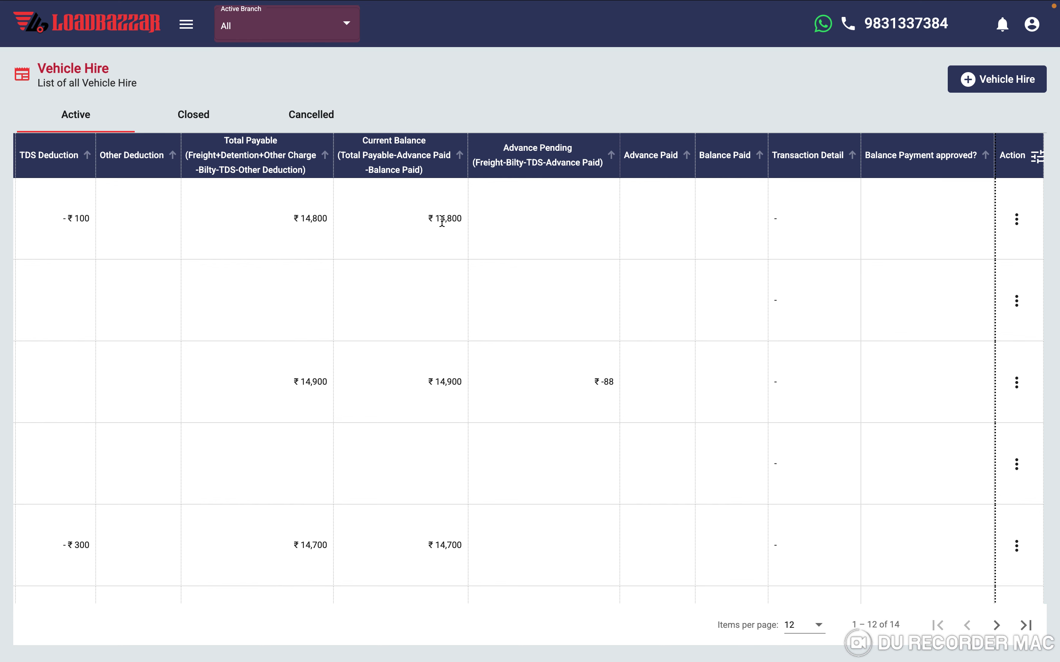
scroll(441, 221, left, 15)
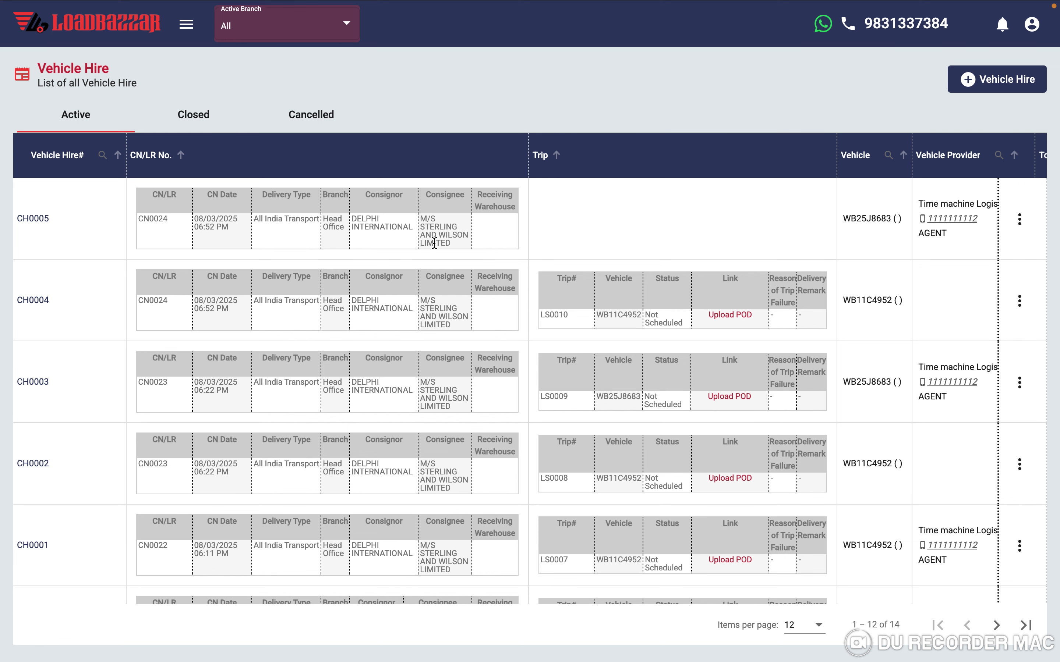
scroll(434, 244, right, 15)
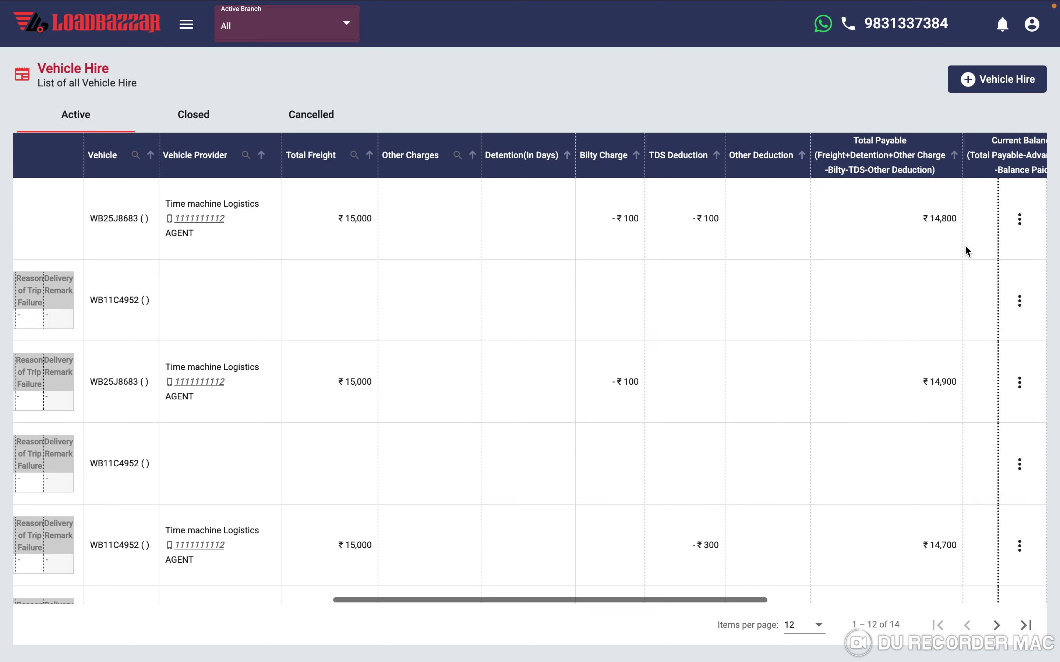
- Save a ₹12,000 advance on CH0005 through its Allow Advance action
click(1020, 219)
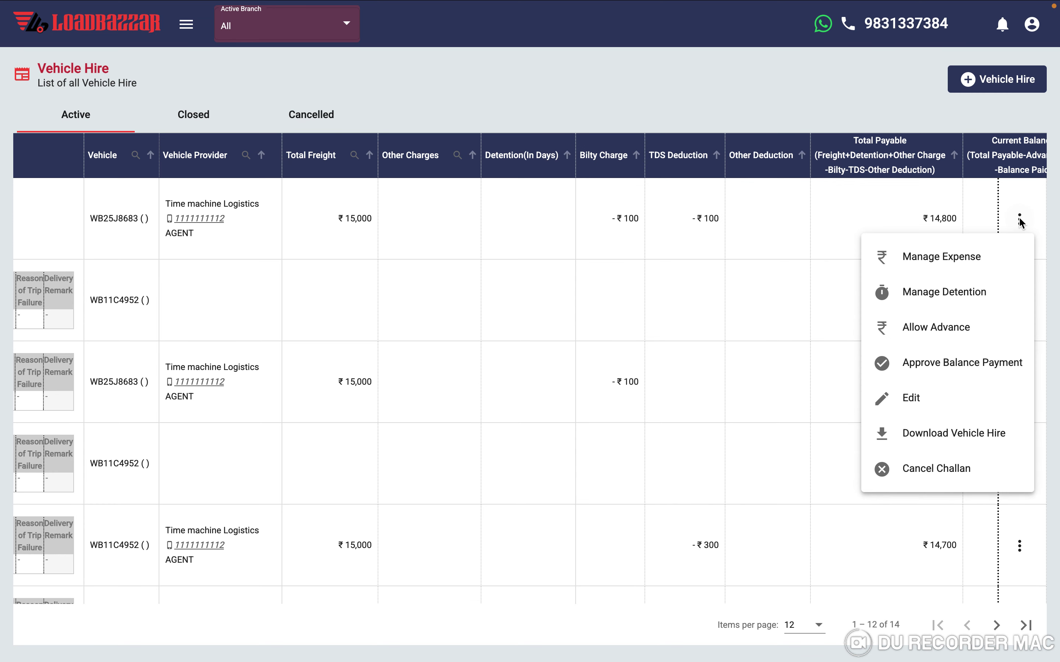
click(922, 334)
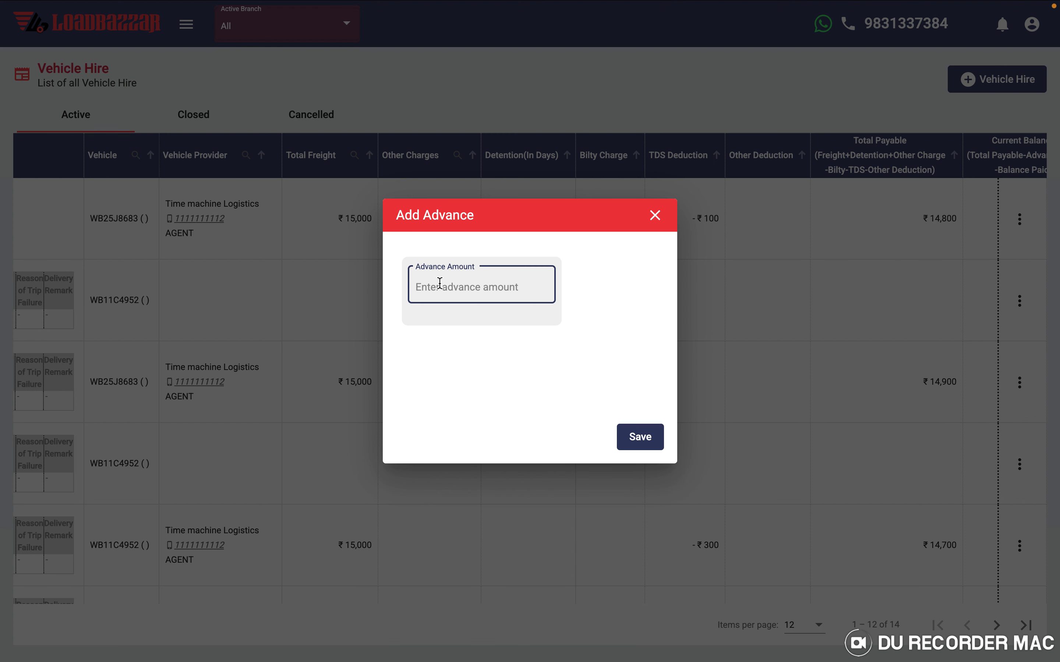
text(12000)
click(638, 440)
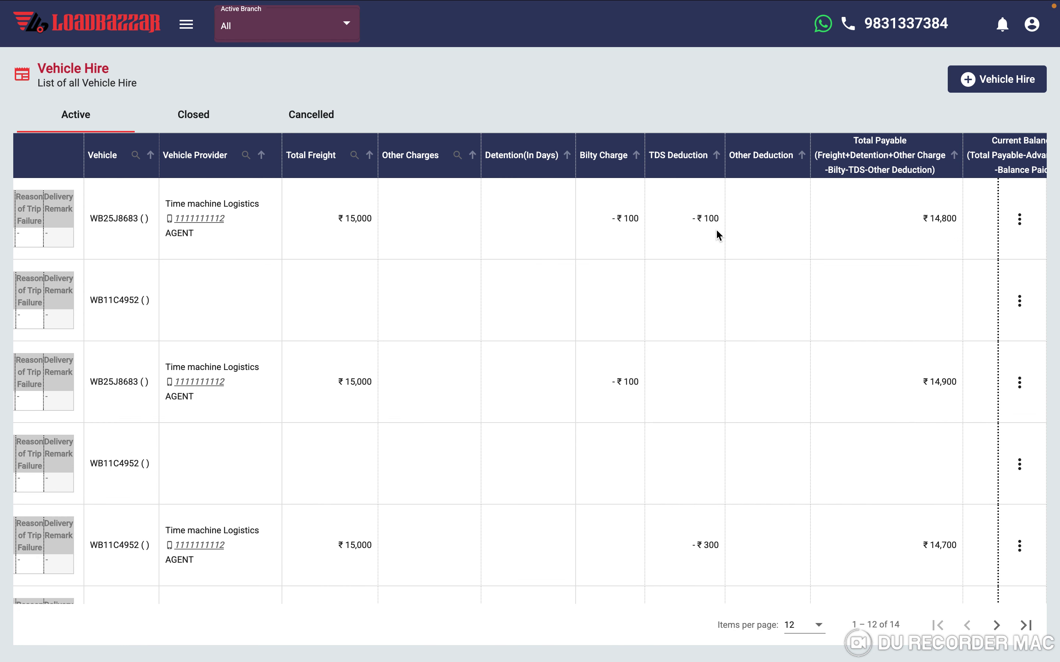
click(1019, 219)
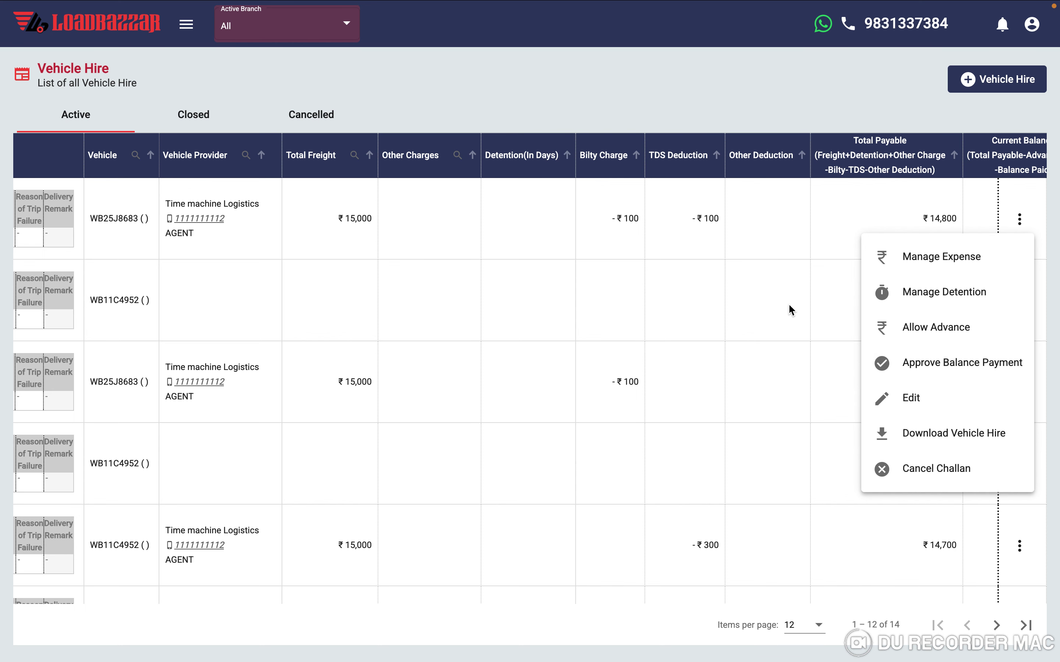
- Dismiss the actions menu, open Agent Payments, and check CH0005's ₹11,800 pending advance
click(707, 298)
scroll(466, 262, left, 15)
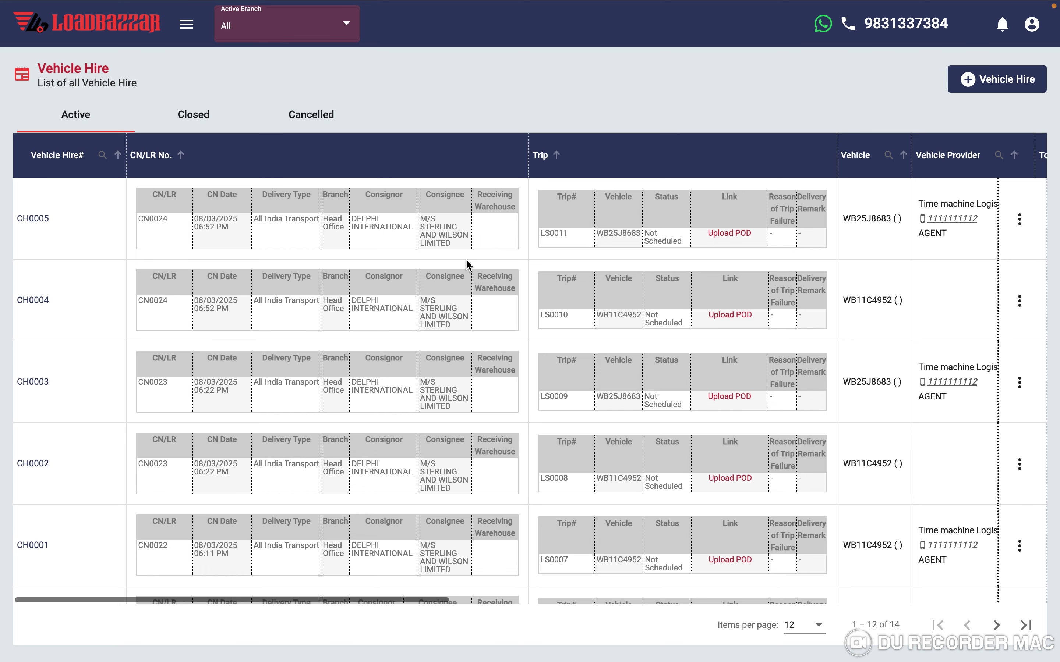
click(186, 24)
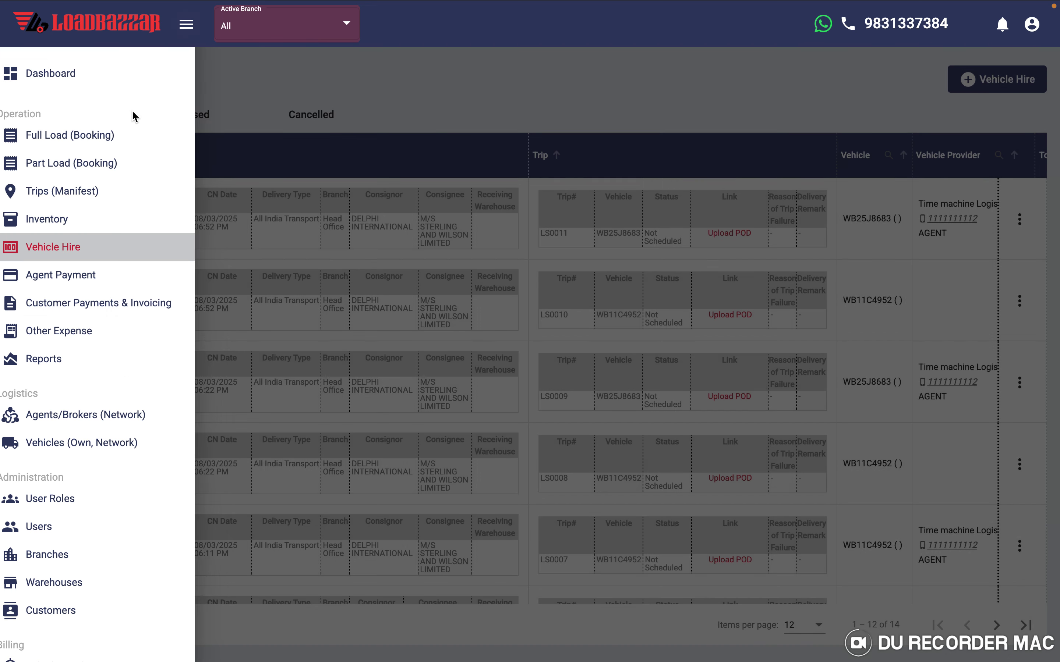
click(58, 287)
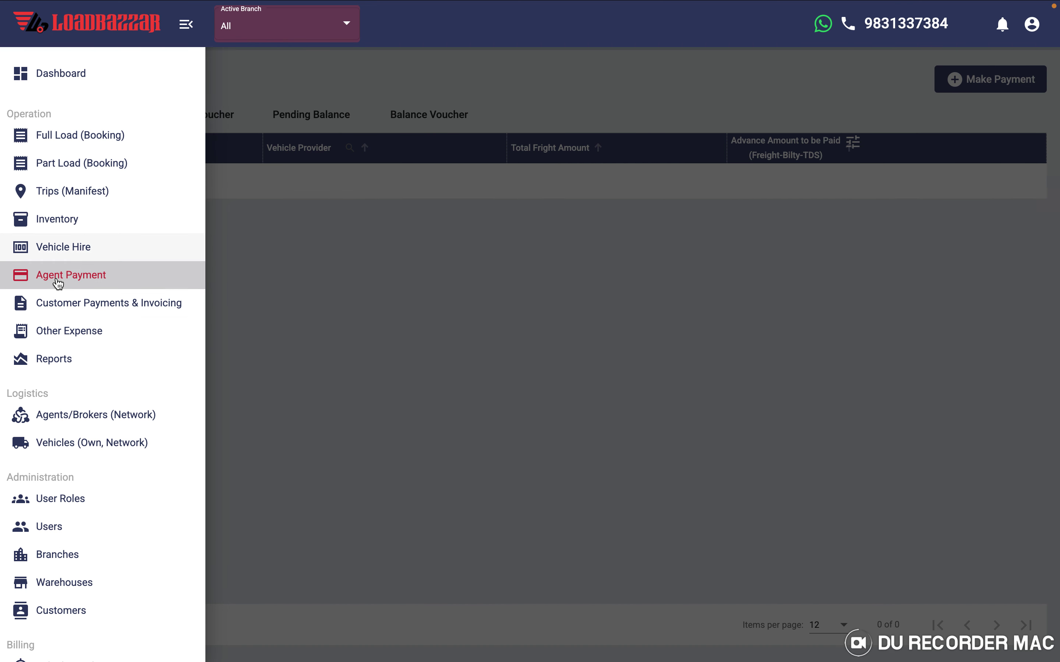
click(399, 260)
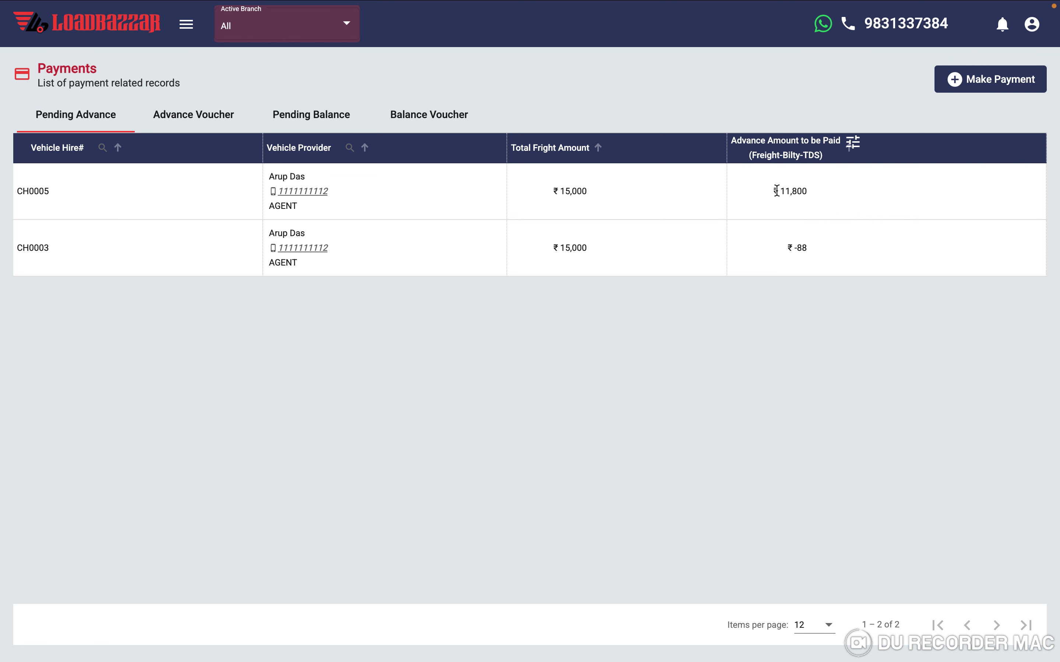
drag(782, 192, 806, 191)
click(866, 195)
- Create an ADVANCE payment for Time machine Logistics, tick challan CH0005, and proceed
click(985, 80)
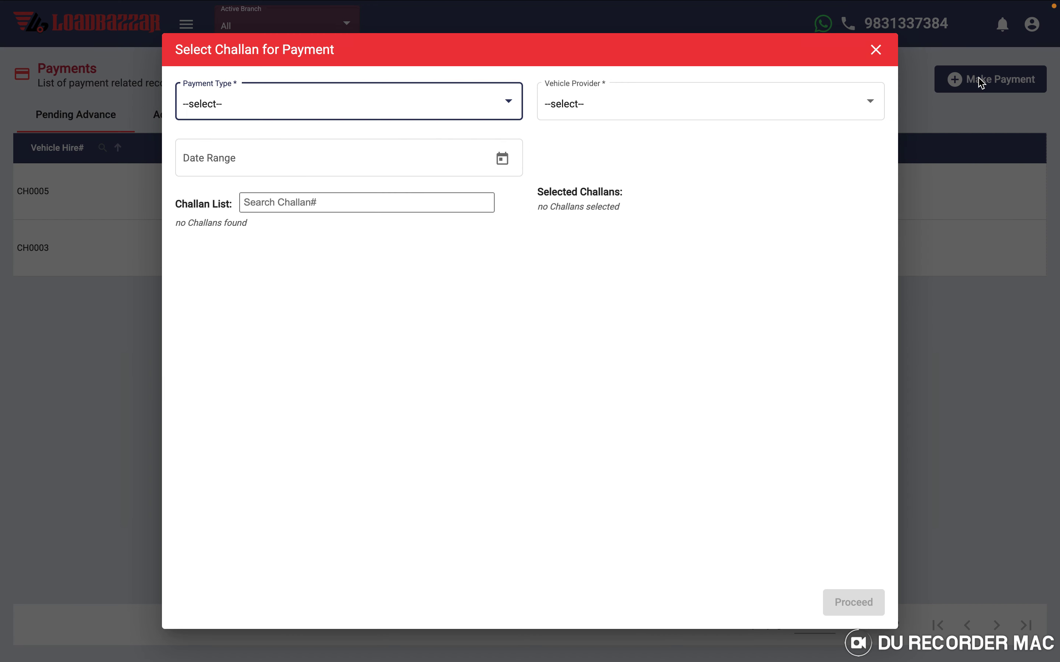
click(334, 104)
click(265, 136)
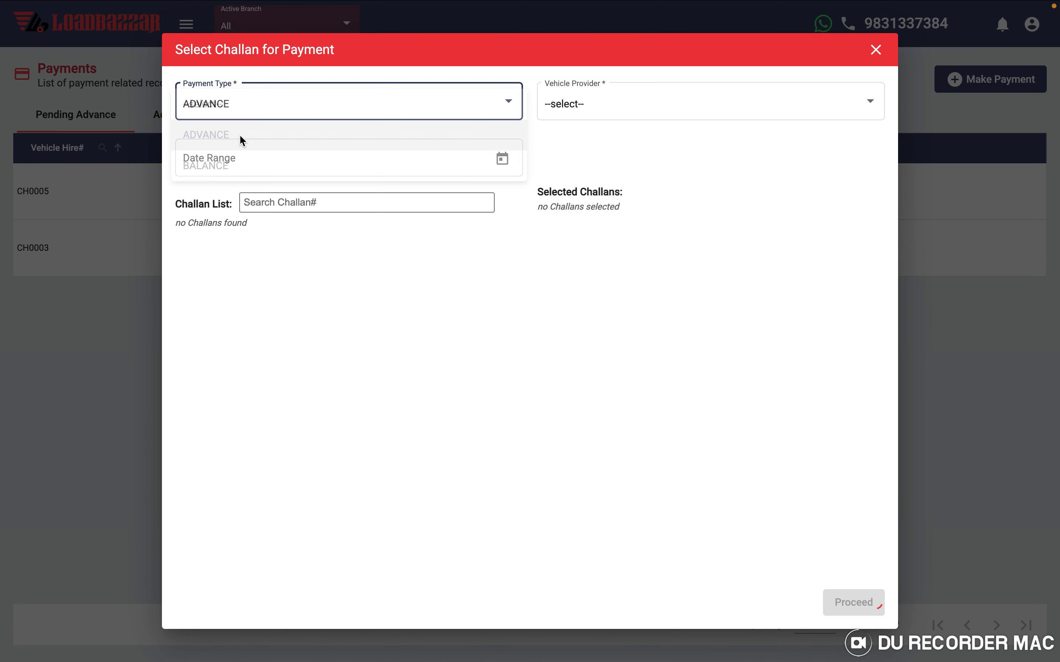
click(585, 109)
click(593, 136)
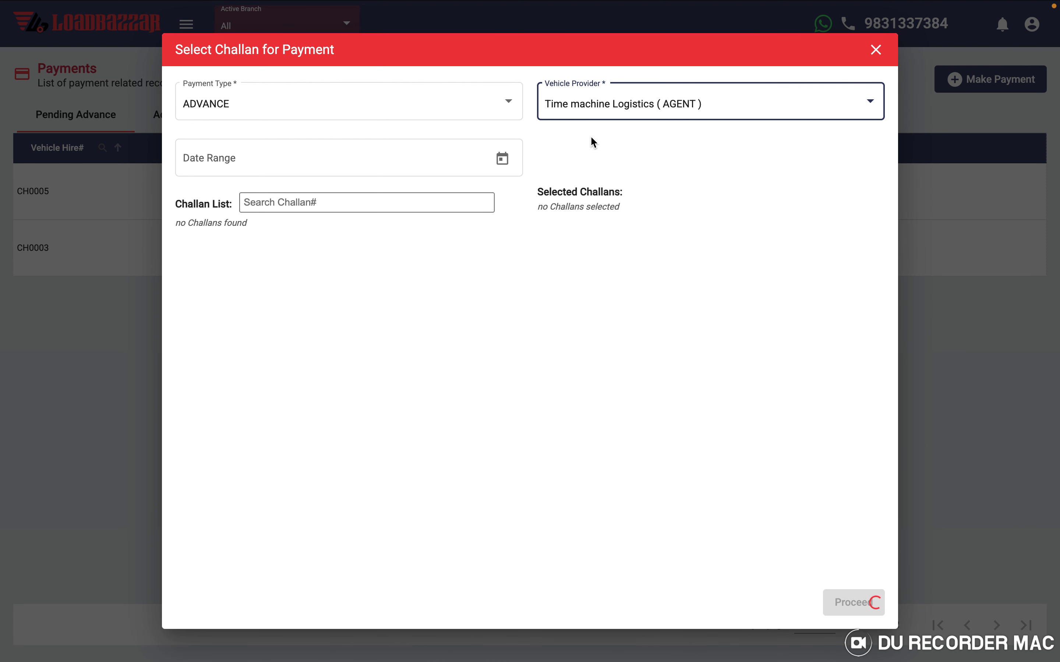
click(245, 237)
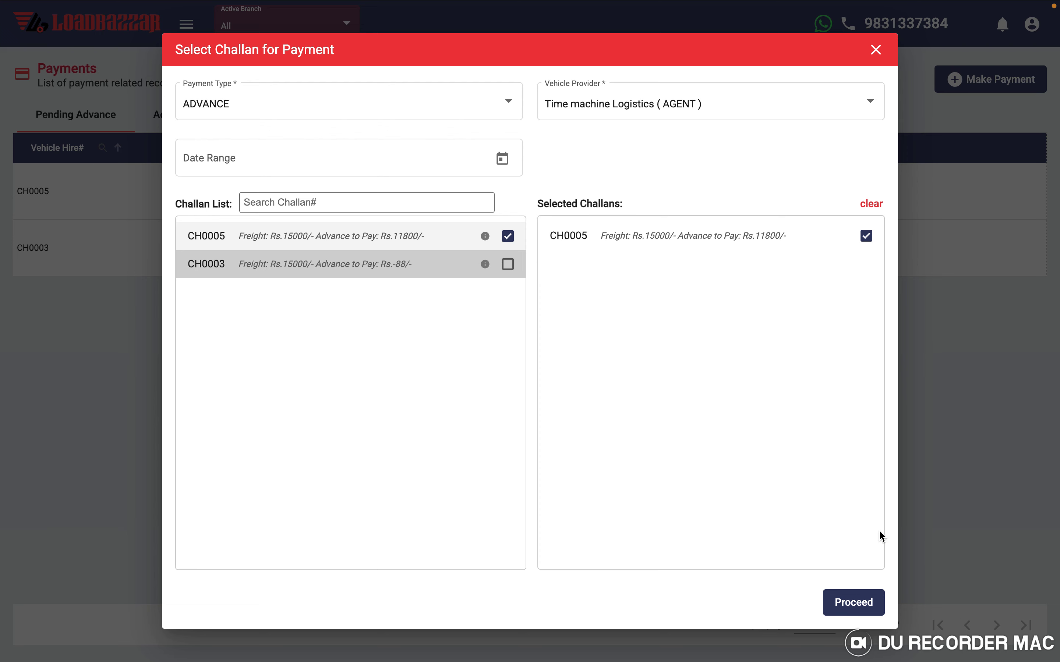
click(852, 607)
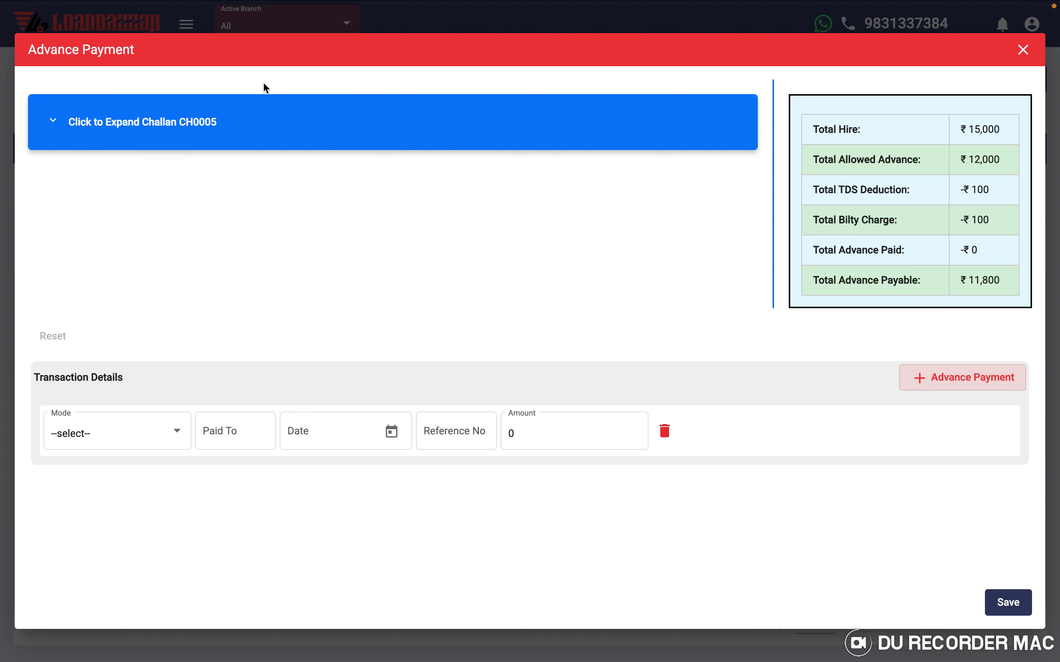
- Expand challan CH0005 and change its Bilty Charge to 200
click(228, 129)
scroll(275, 338, down, 3)
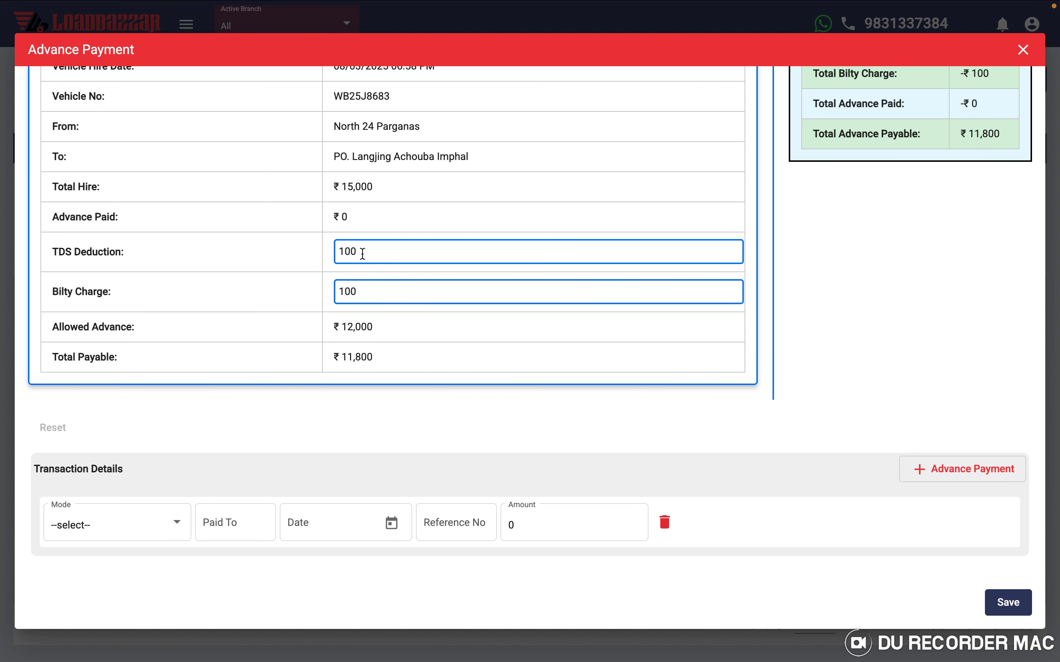
click(347, 252)
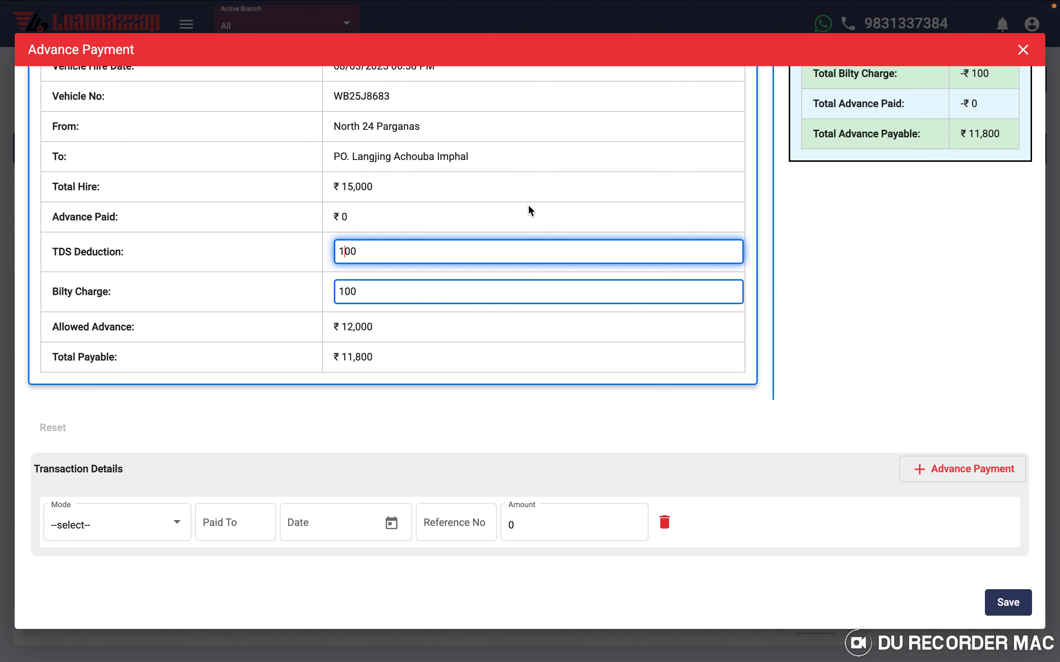
click(344, 292)
key(BackSpace)
text(2)
scroll(280, 335, up, 4)
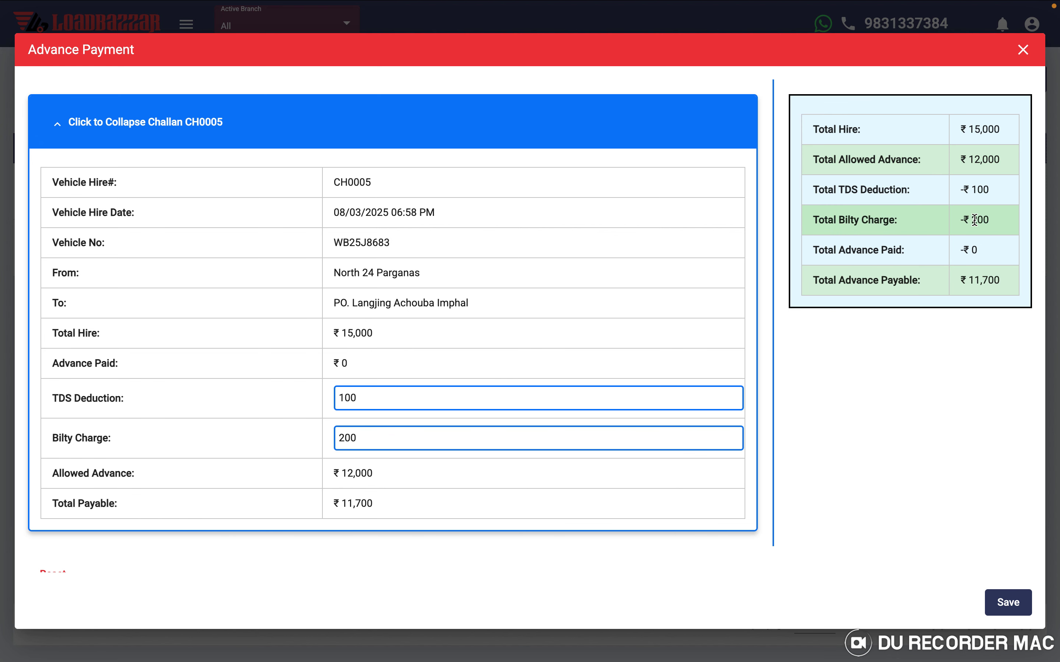
scroll(851, 344, down, 3)
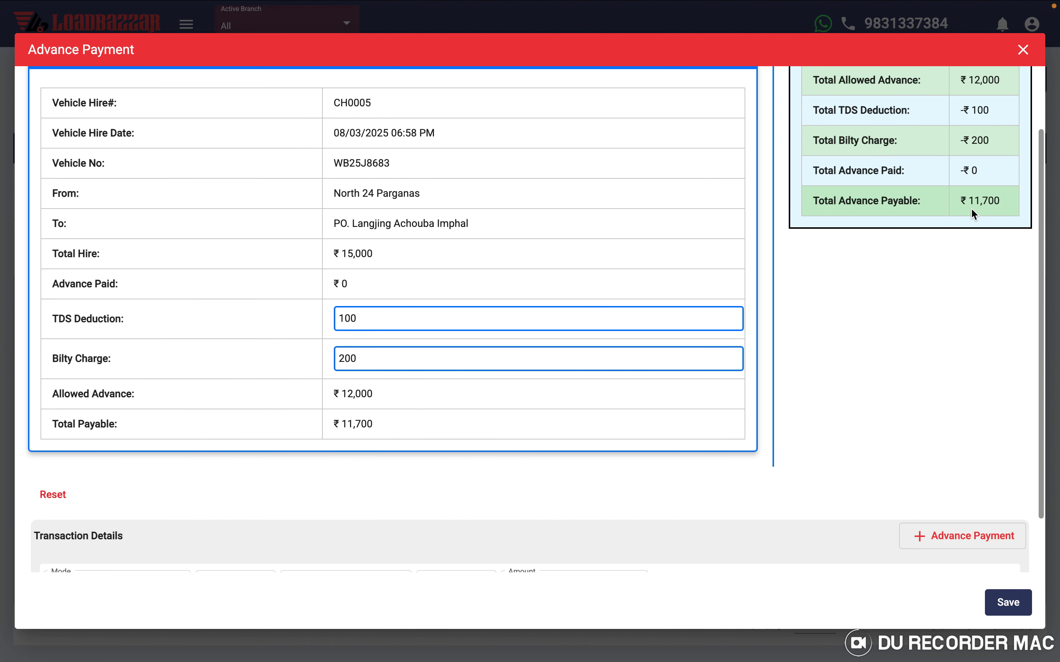
scroll(873, 291, down, 3)
- Set the payment mode to BANK and enter the ₹11,700 payment amount
click(132, 535)
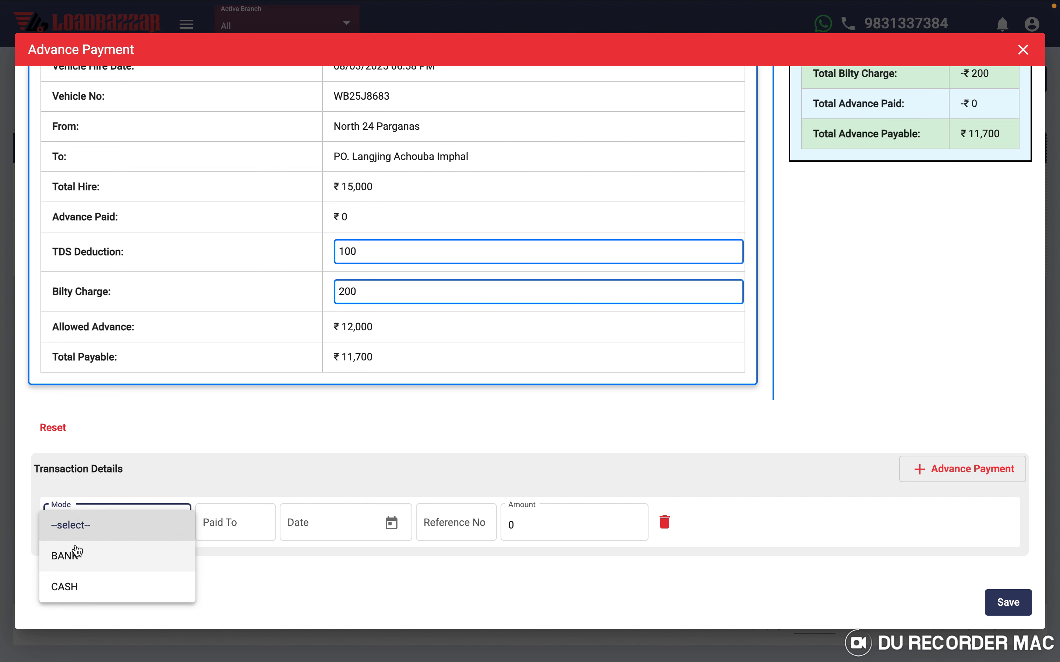
click(66, 558)
click(512, 526)
text(1)
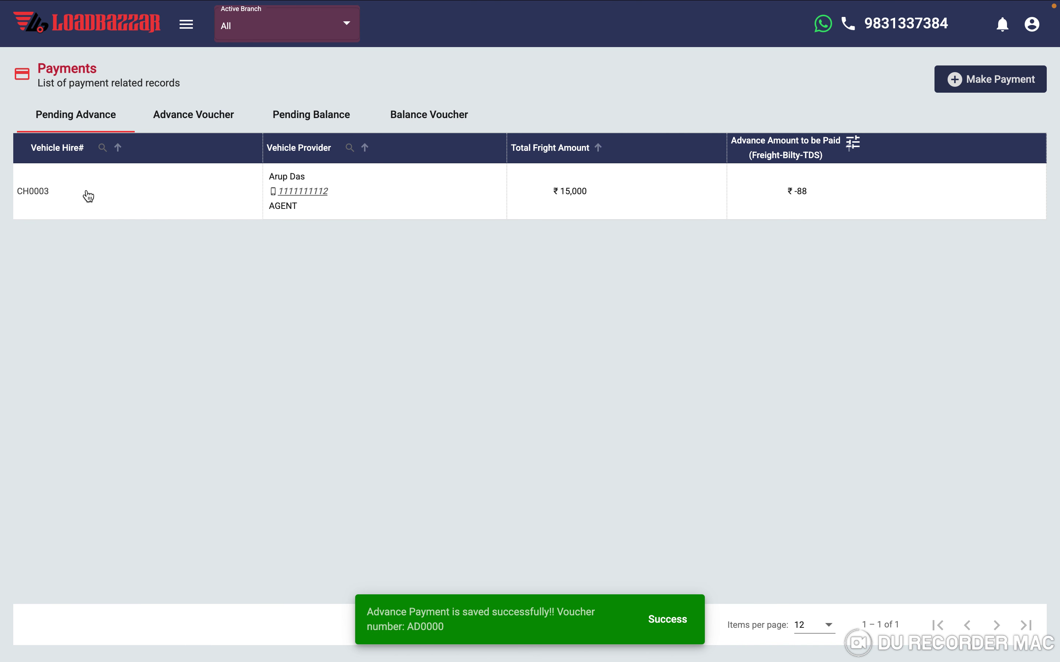
- Check voucher AD0000 in the Advance Voucher list and the empty Pending Balance list, then open the navigation menu
click(188, 116)
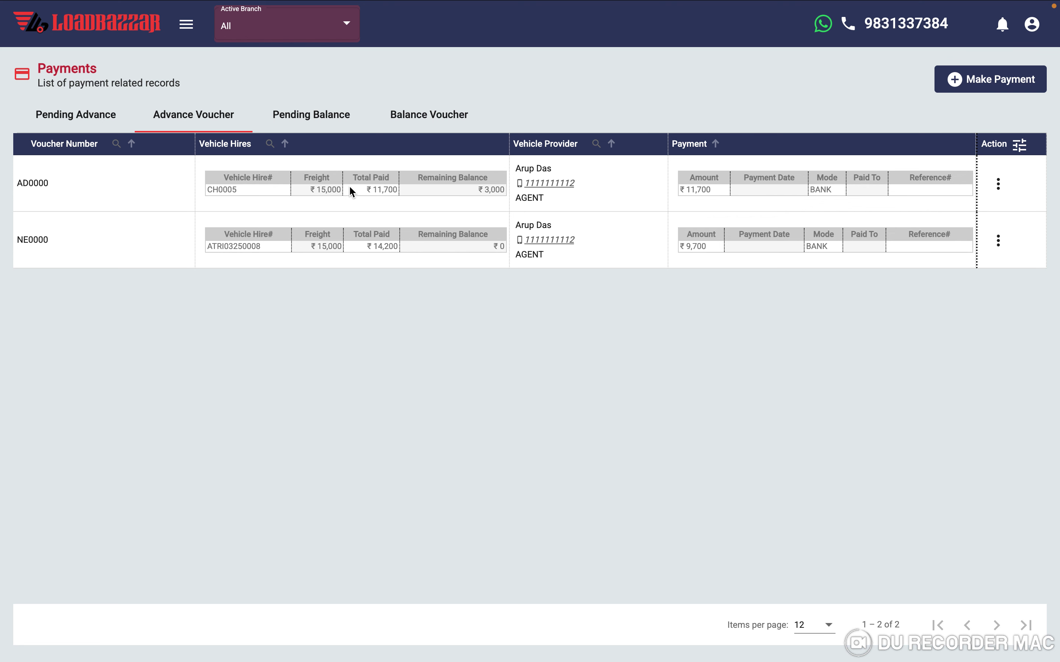
click(309, 122)
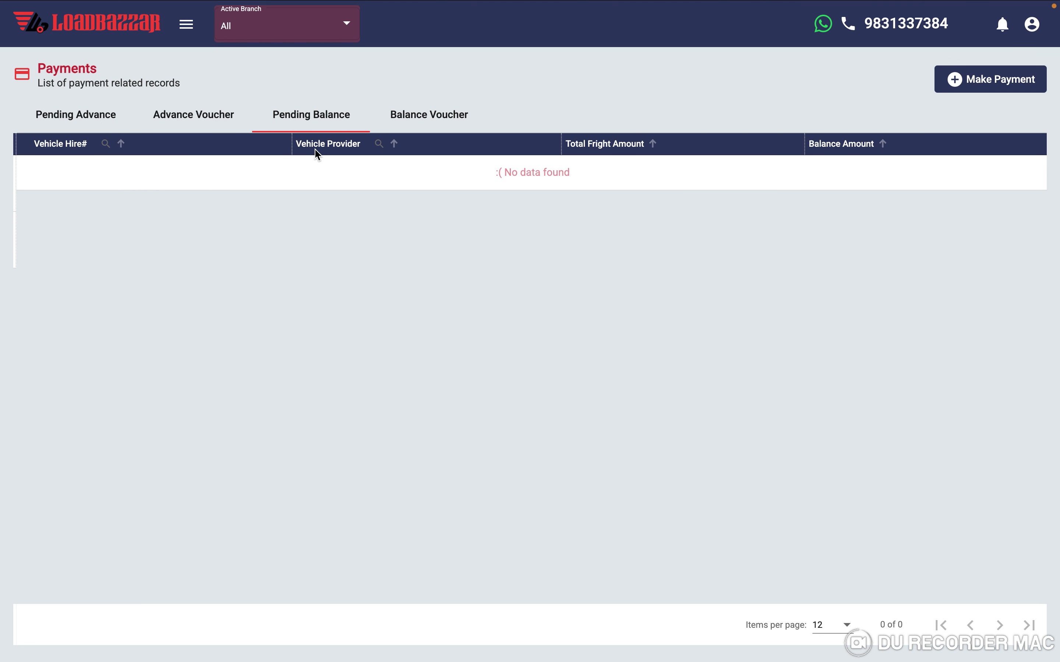
click(187, 26)
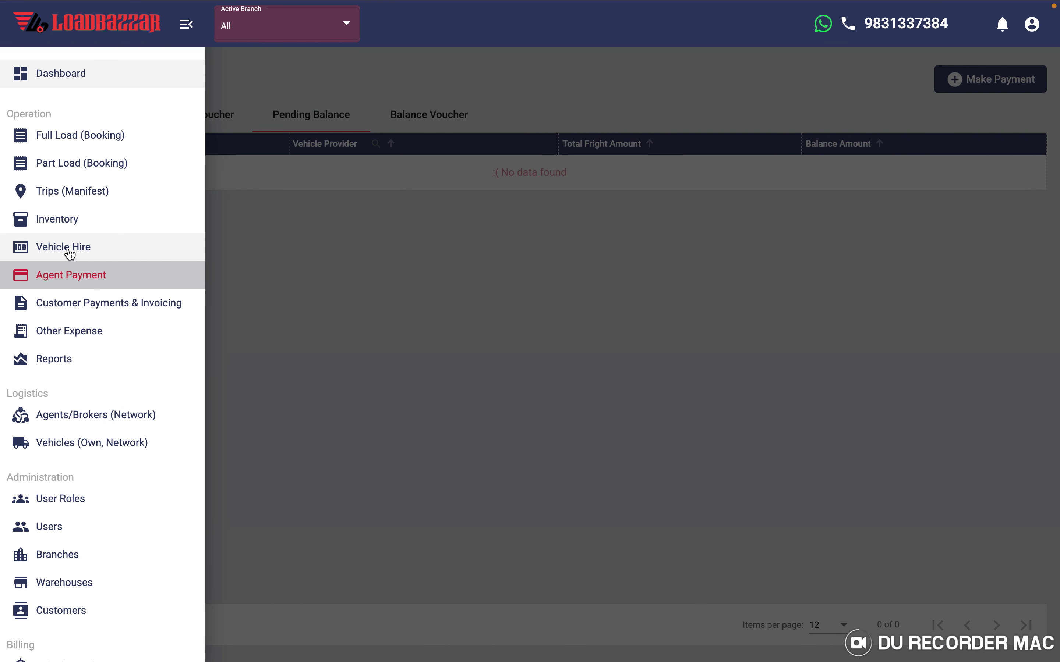
- Approve the balance payment for vehicle hire CH0005 from the Vehicle Hire list
click(70, 255)
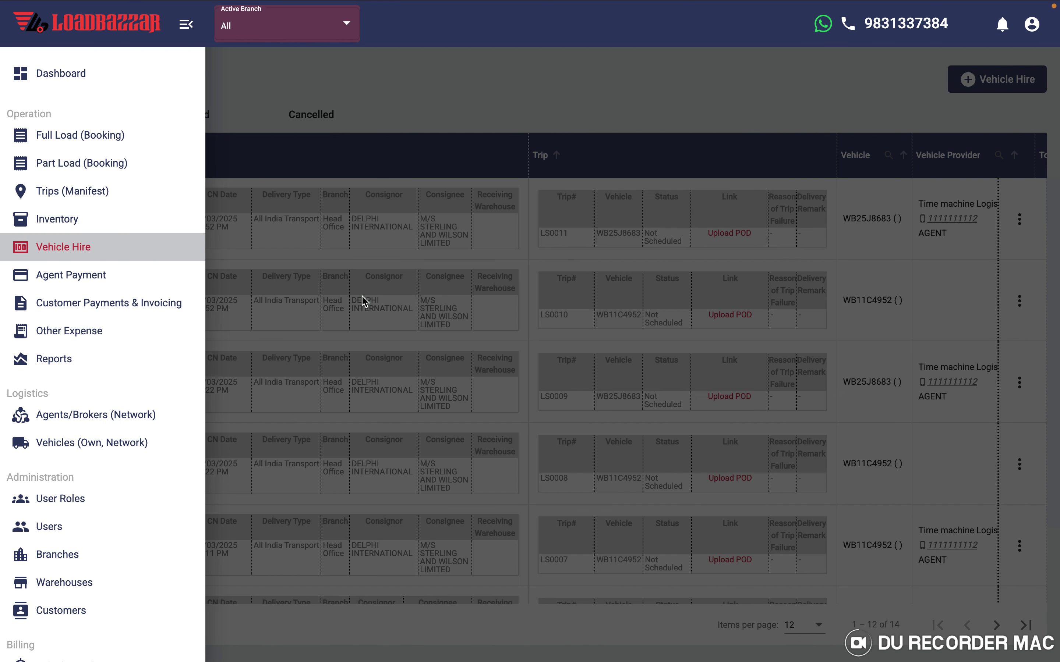
click(362, 301)
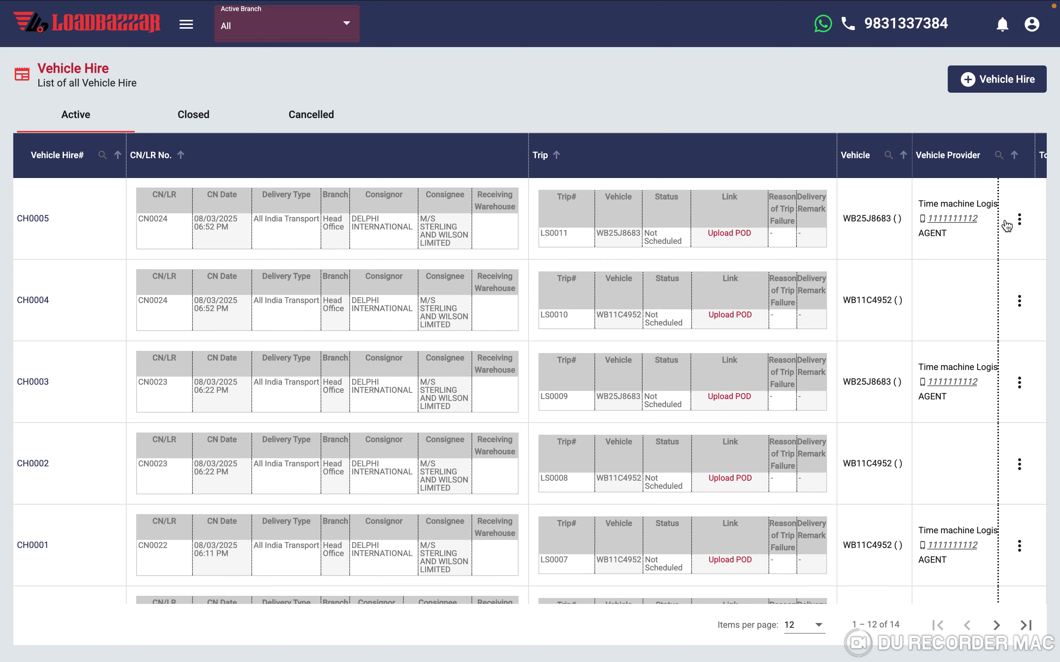
click(1020, 220)
click(938, 374)
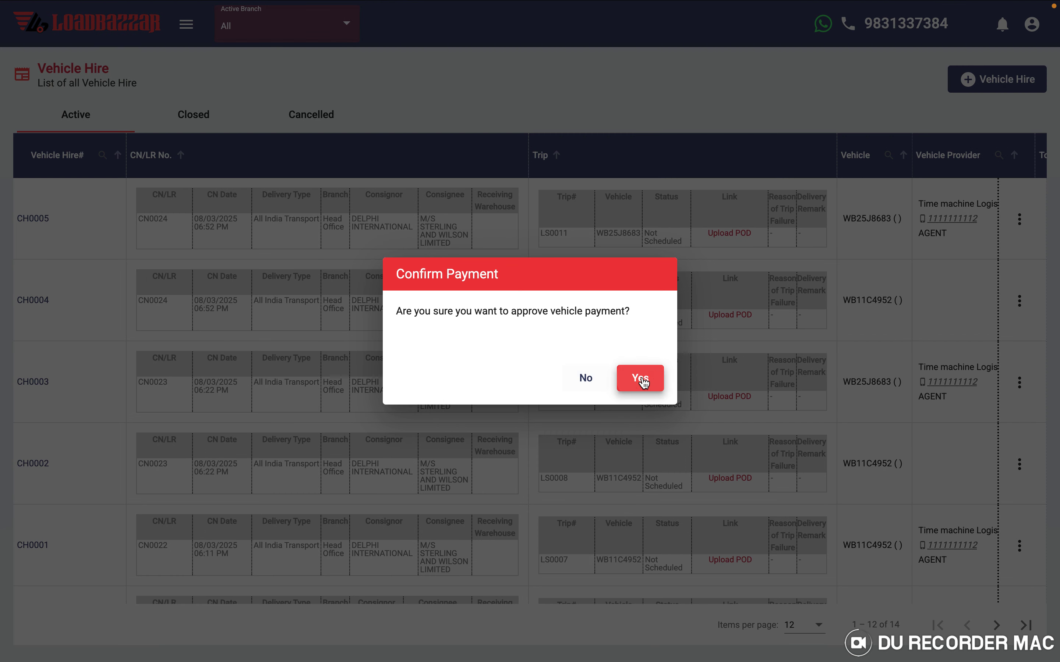
click(640, 379)
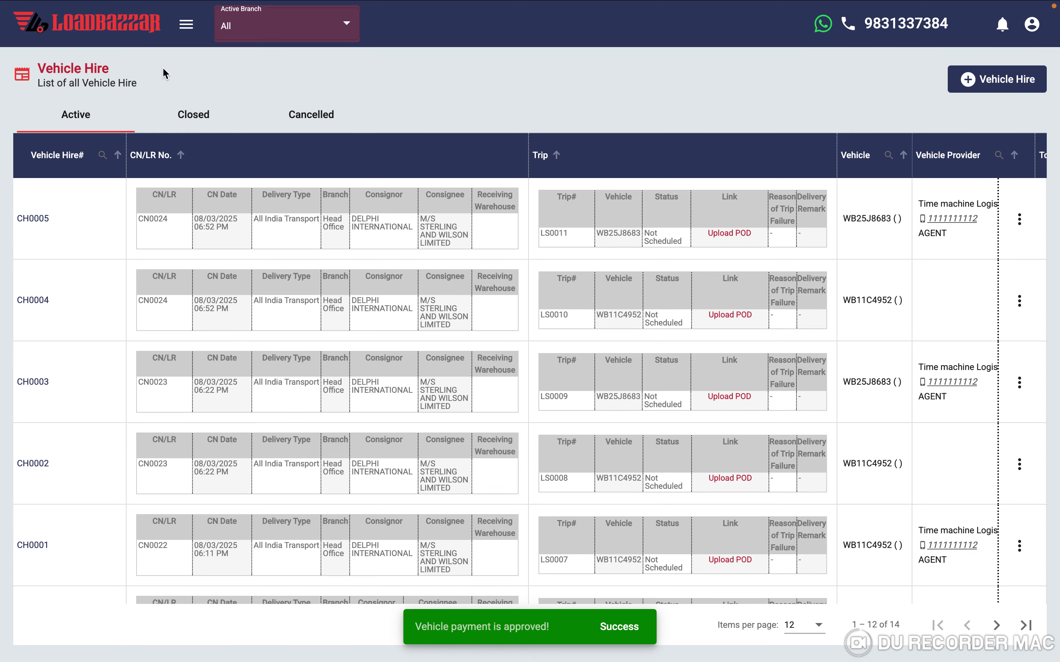
- Go to Agent Payment's Pending Balance list to see CH0005's ₹3,000 balance
click(187, 26)
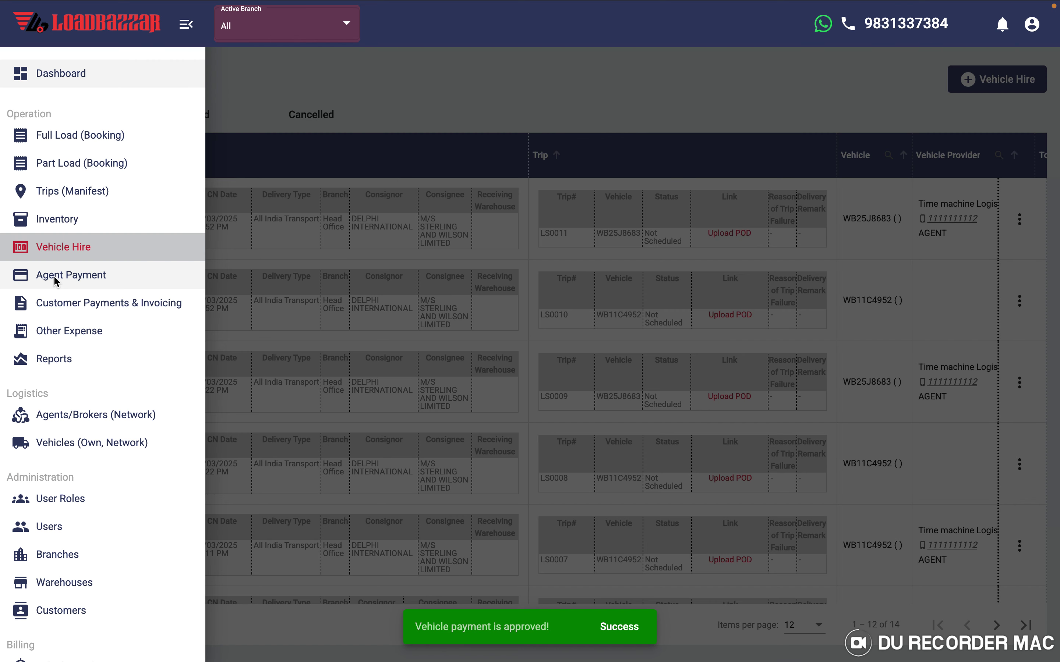
click(56, 277)
click(347, 251)
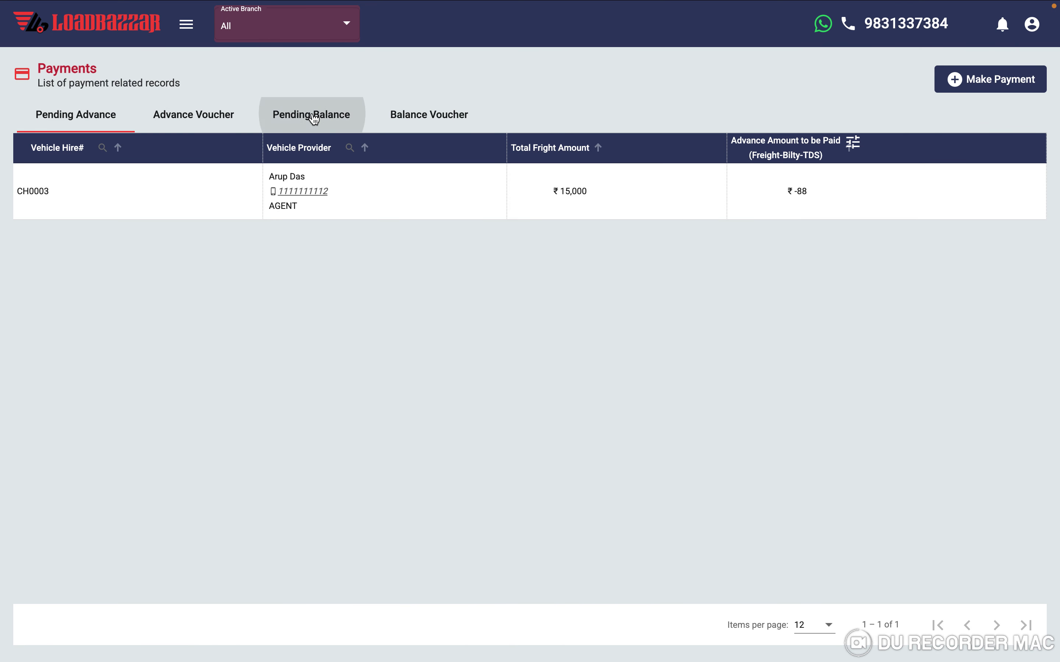
click(314, 118)
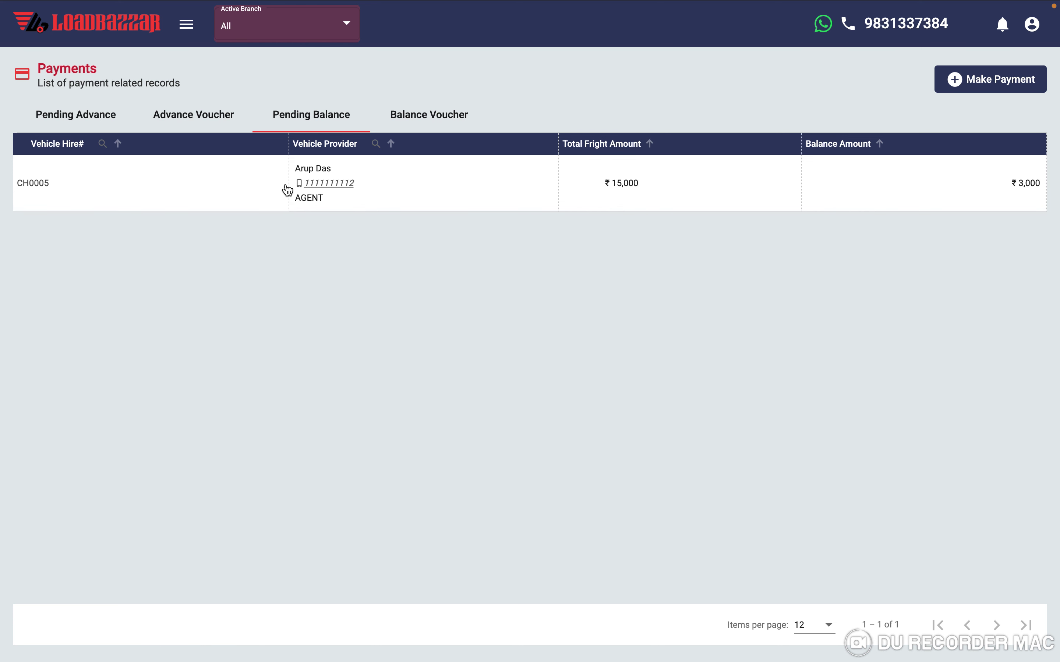
scroll(601, 194, right, 2)
- Start a BALANCE payment to Time machine Logistics with challan CH0005 selected, and proceed
click(995, 78)
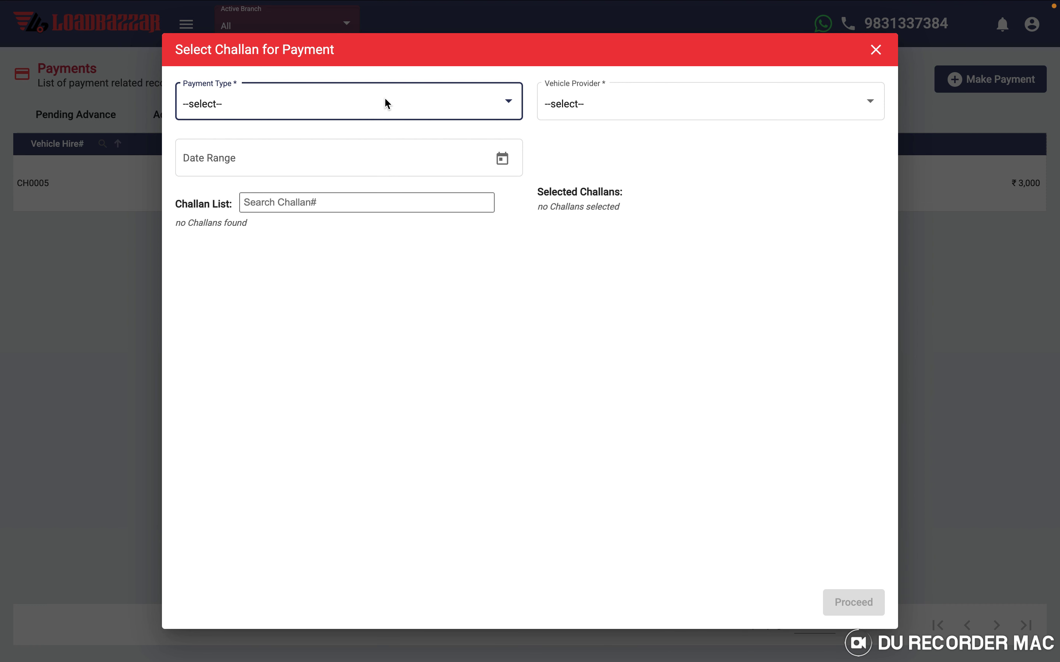
click(385, 103)
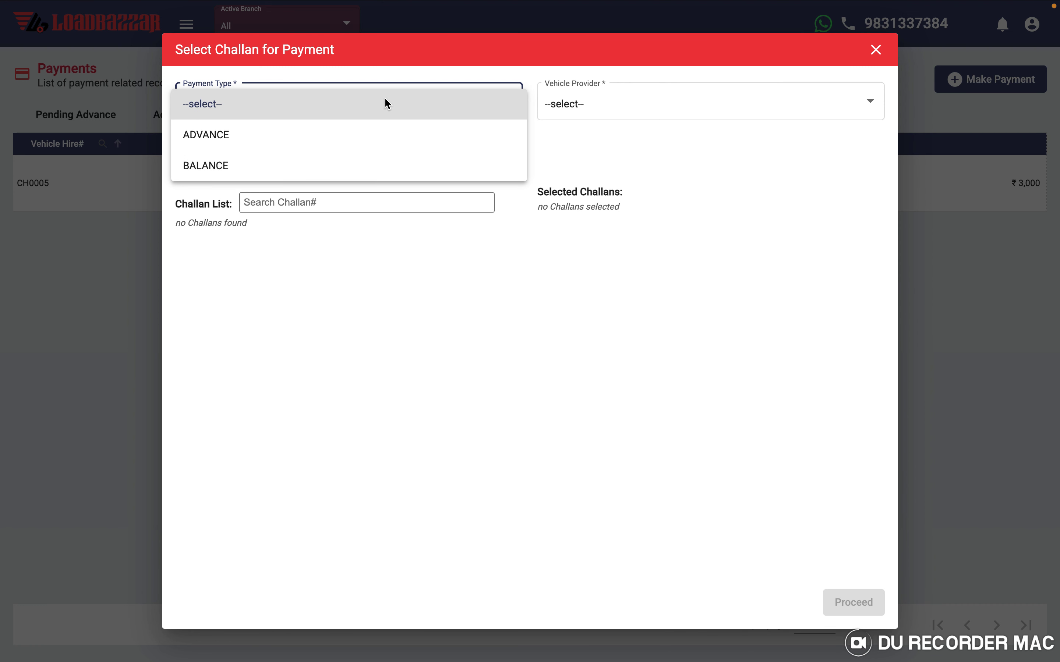
click(218, 171)
click(562, 95)
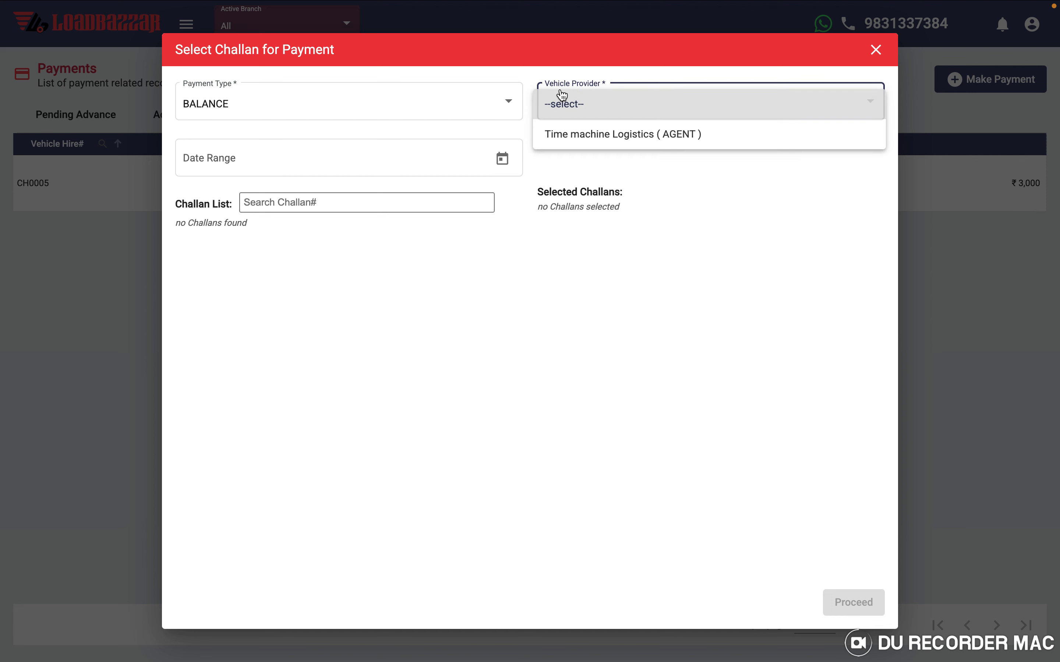
click(591, 133)
click(224, 241)
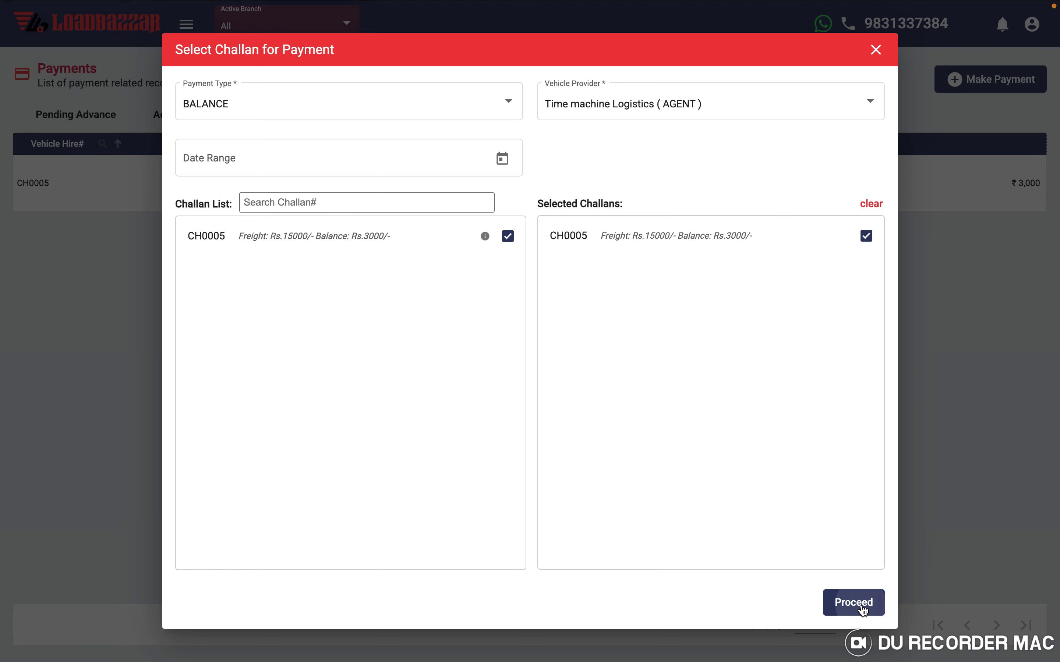
click(854, 603)
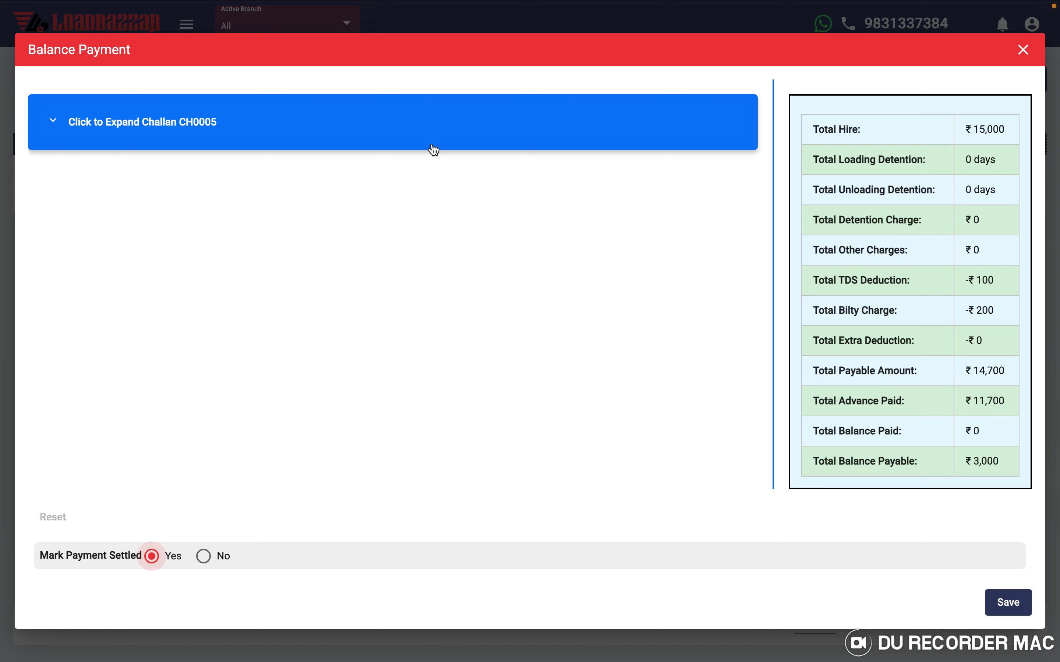
- Pay CH0005's balance as 3000 via BANK, marked settled, and save it as voucher BA0000
click(316, 130)
scroll(237, 357, down, 3)
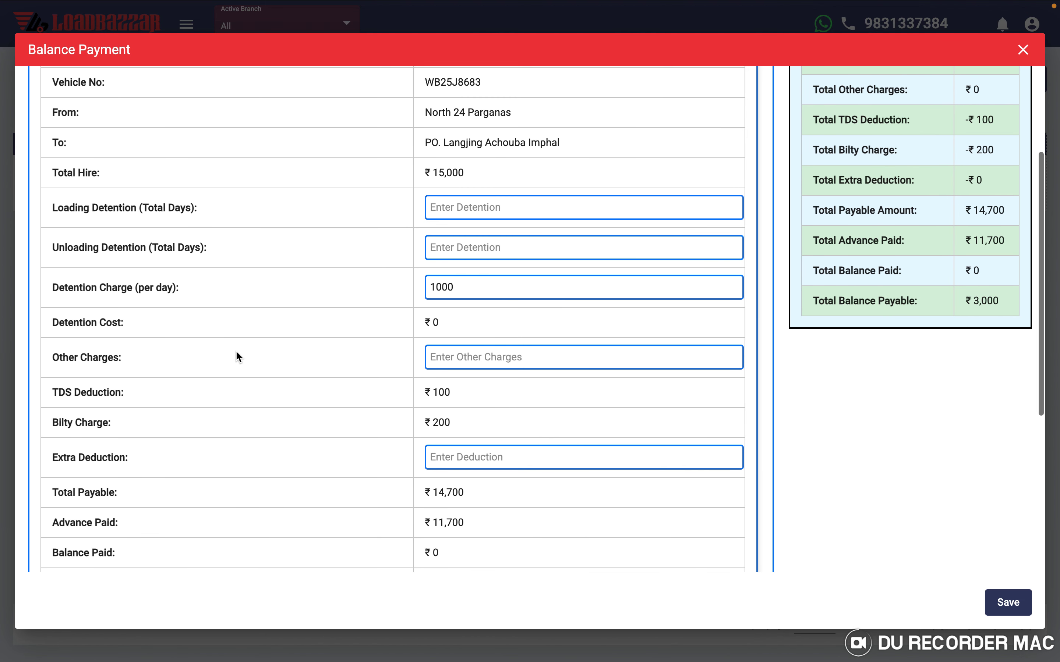
scroll(244, 349, down, 5)
scroll(297, 336, up, 2)
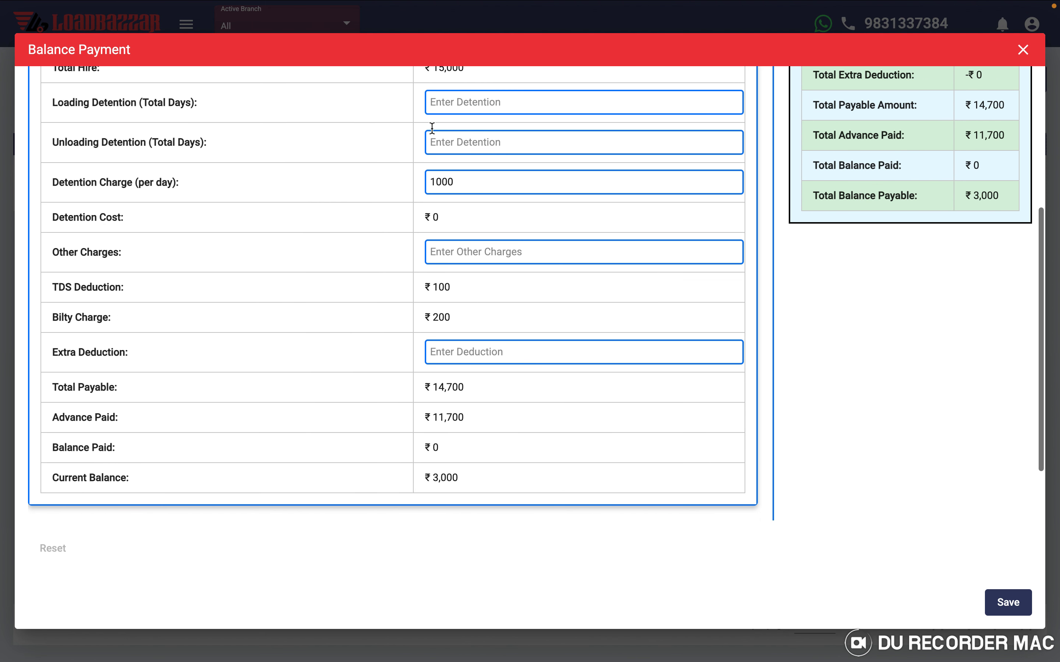
scroll(411, 385, down, 5)
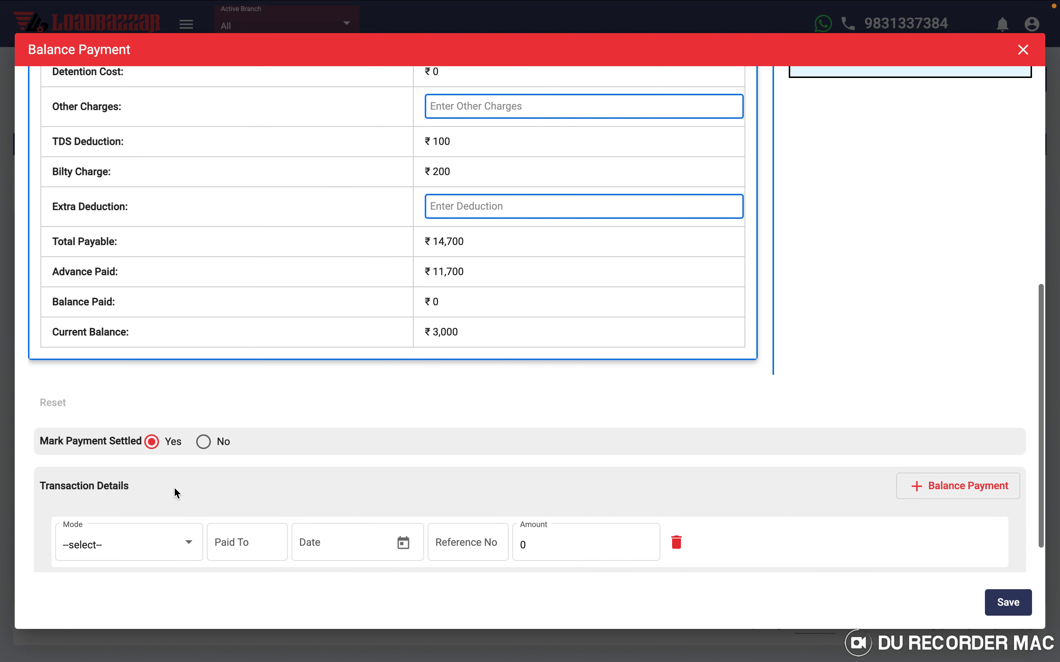
click(125, 501)
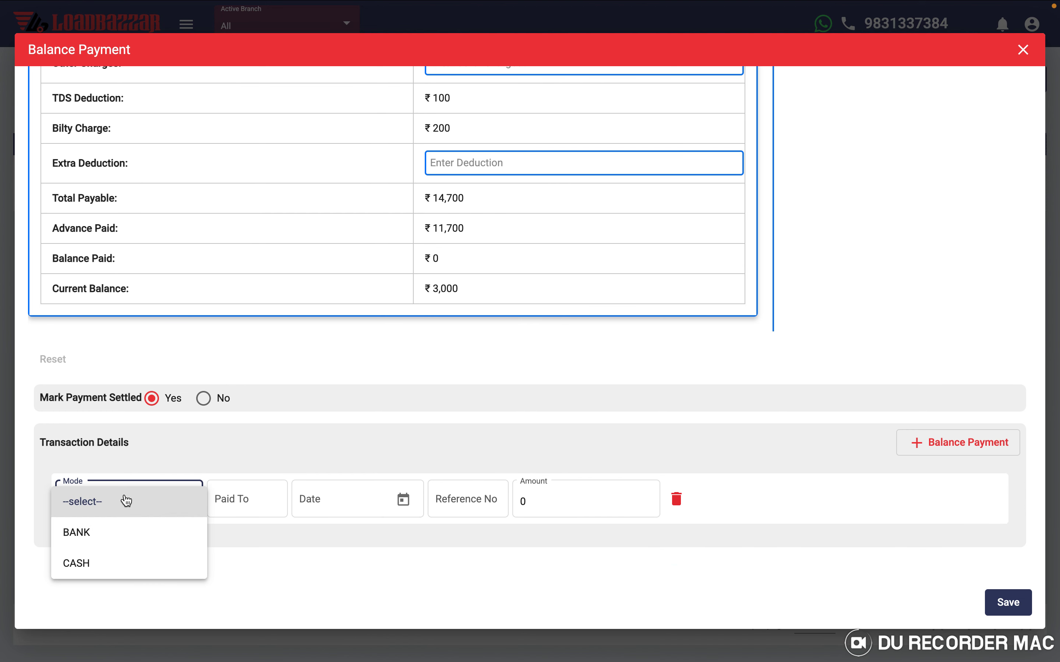
click(100, 539)
click(538, 500)
key(BackSpace)
text(3000)
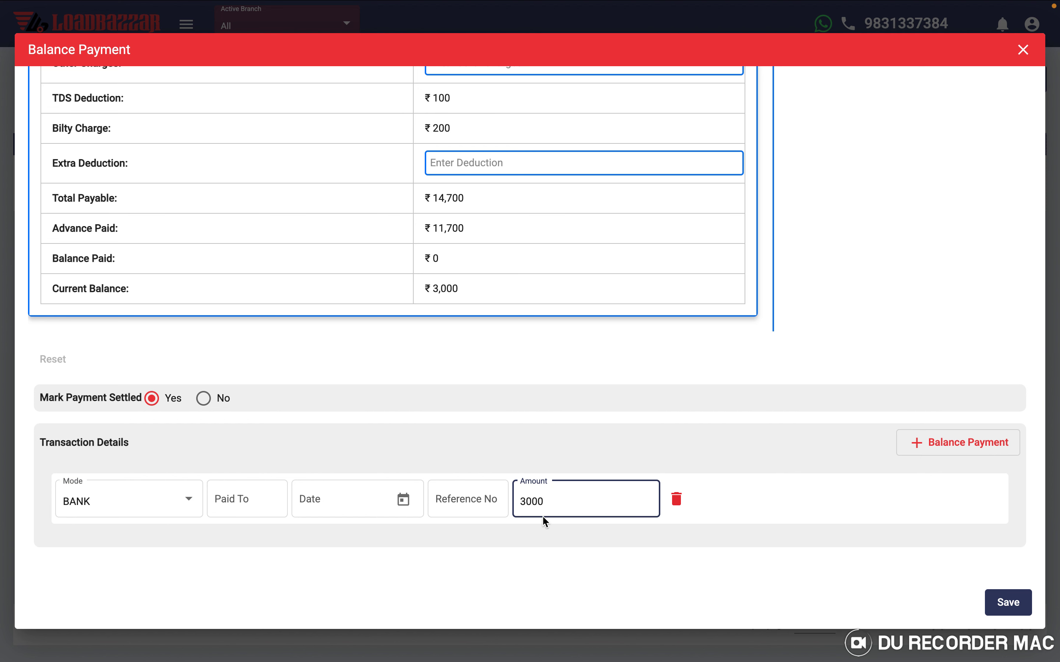
click(424, 453)
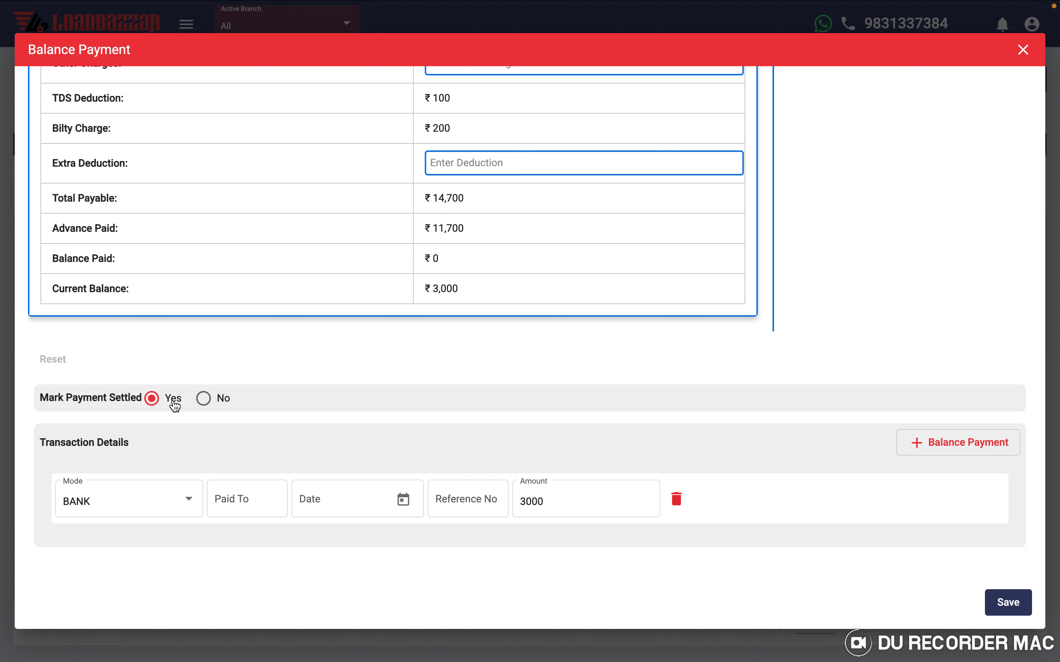
click(1009, 603)
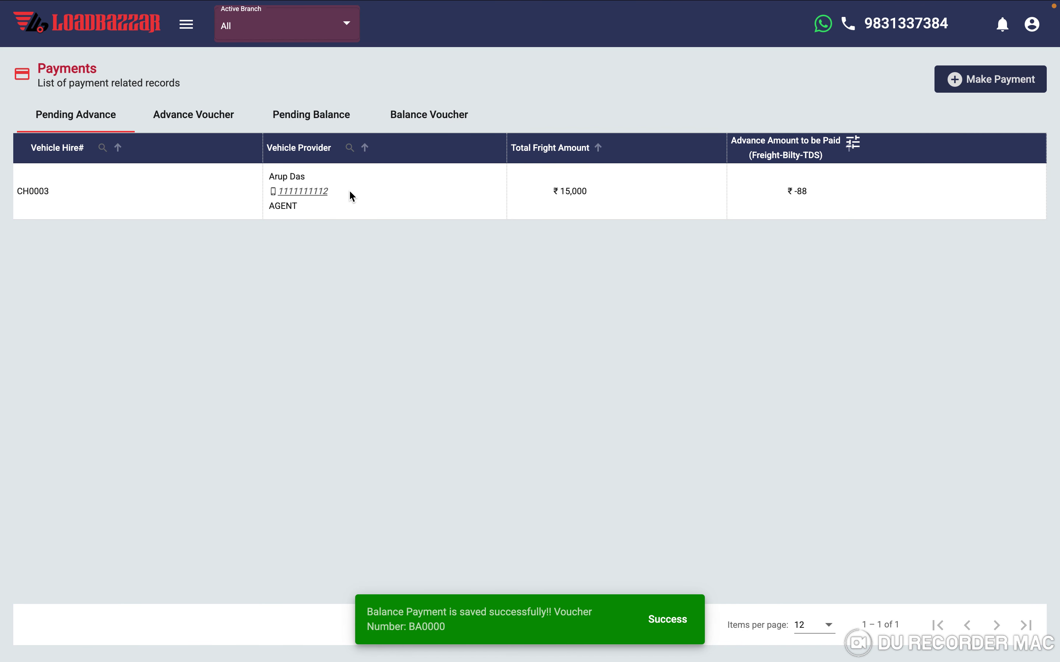
- Open the Balance Voucher list showing BA0000 and NE0000, check BA0000's actions, then open the navigation
click(313, 117)
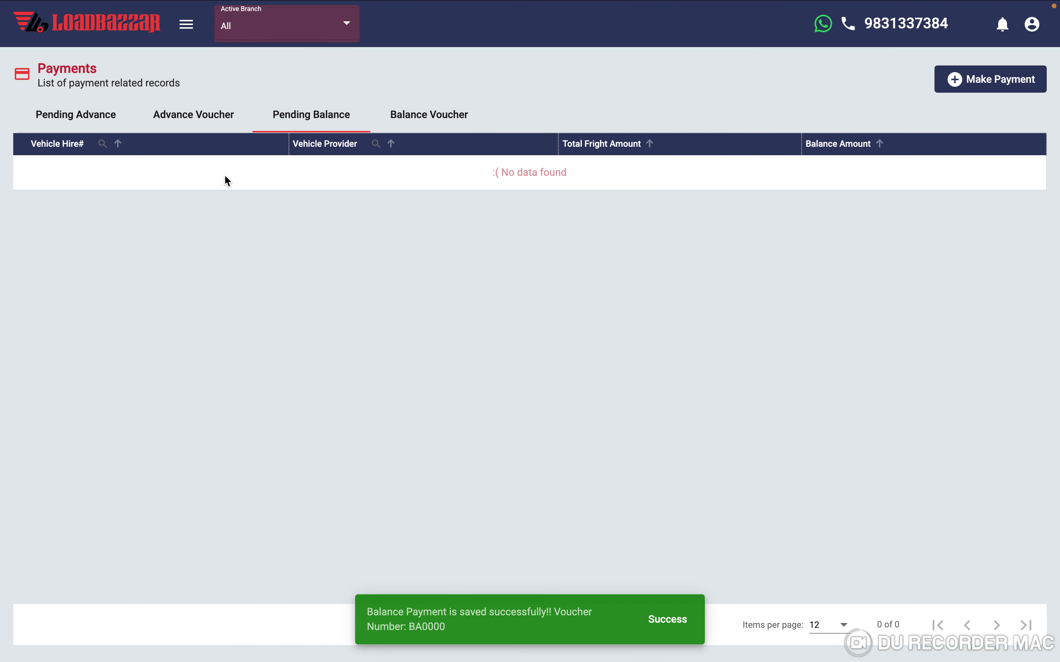
click(429, 120)
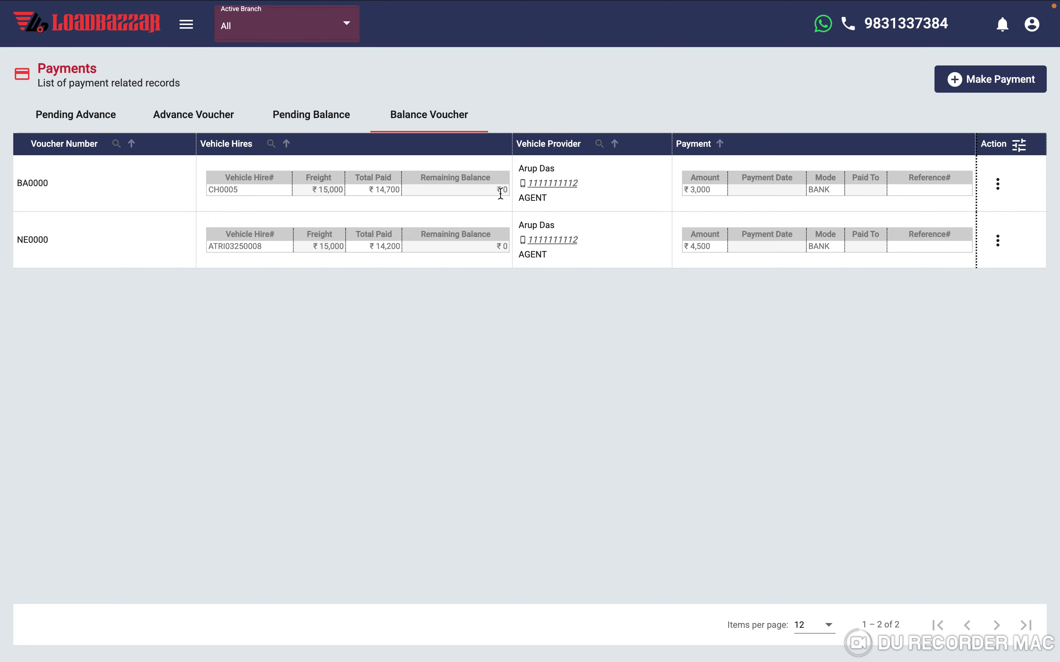
click(995, 184)
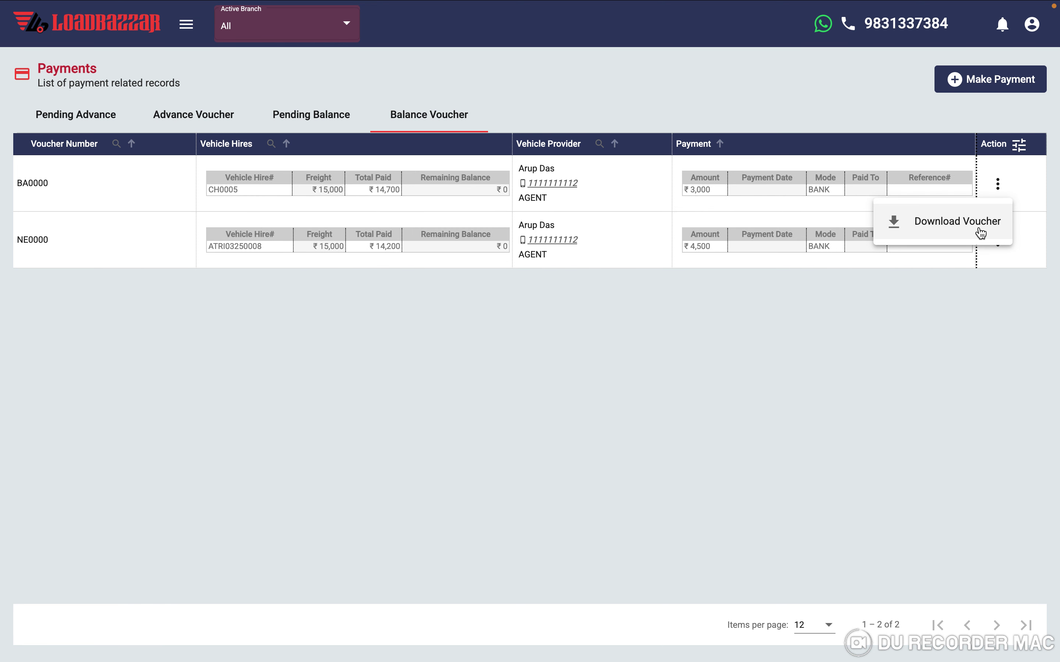
click(544, 298)
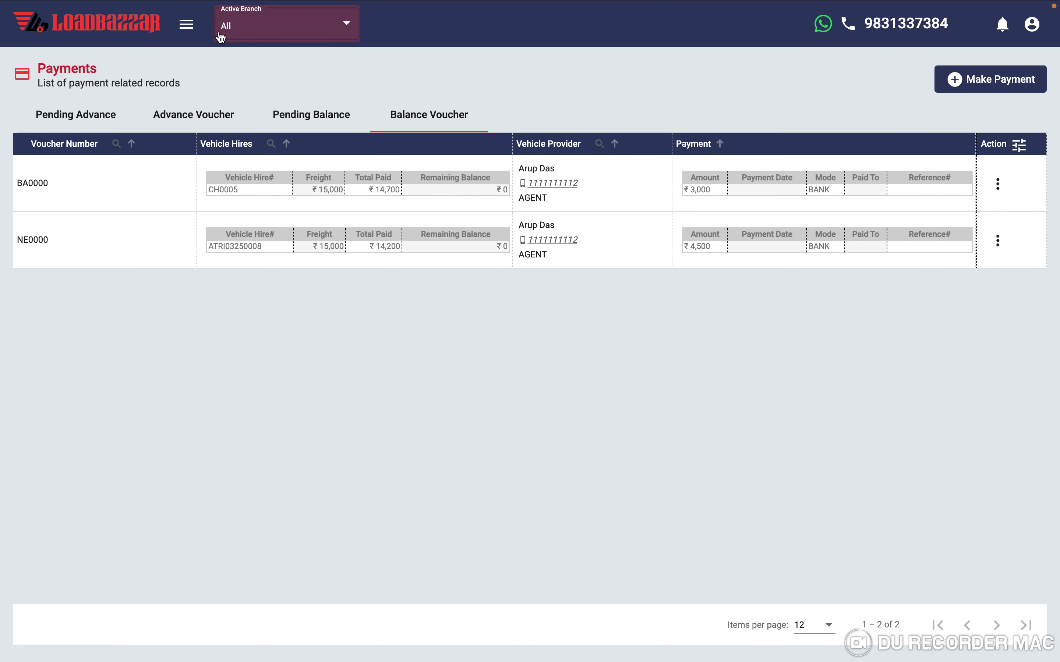
click(190, 26)
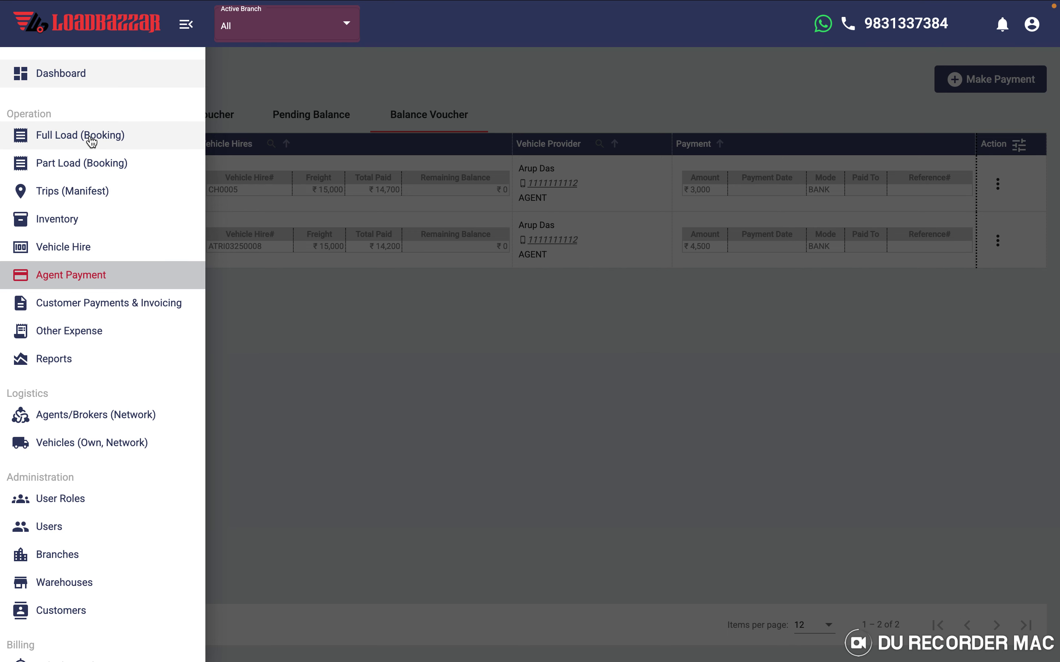
- Browse the Full Load booking list, then switch to Customer Payments & Invoicing
click(91, 136)
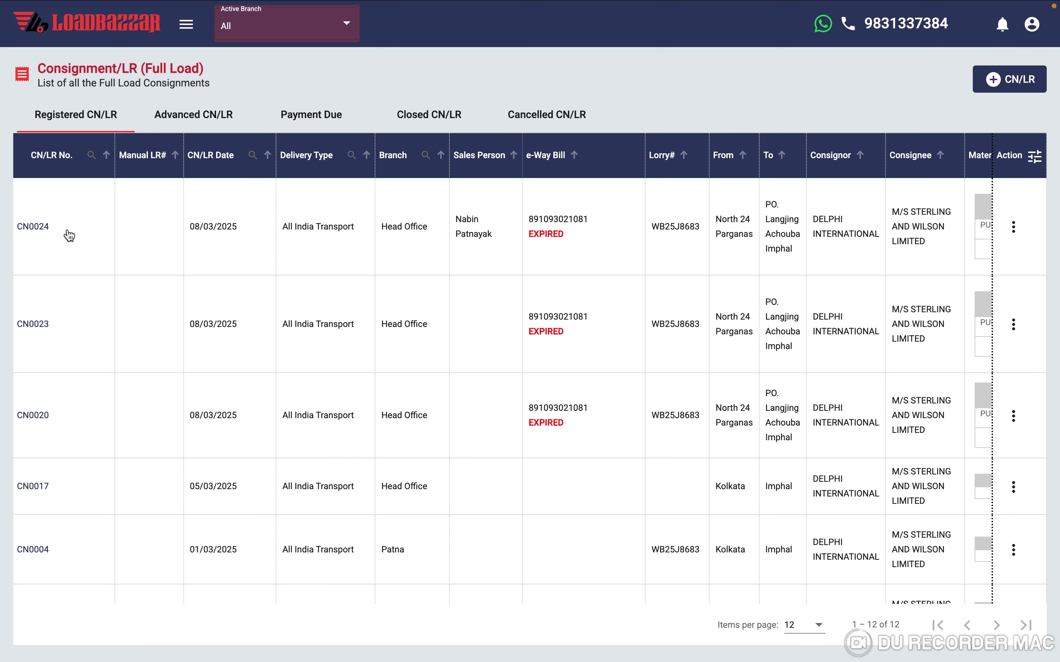
scroll(334, 216, right, 10)
scroll(334, 215, left, 10)
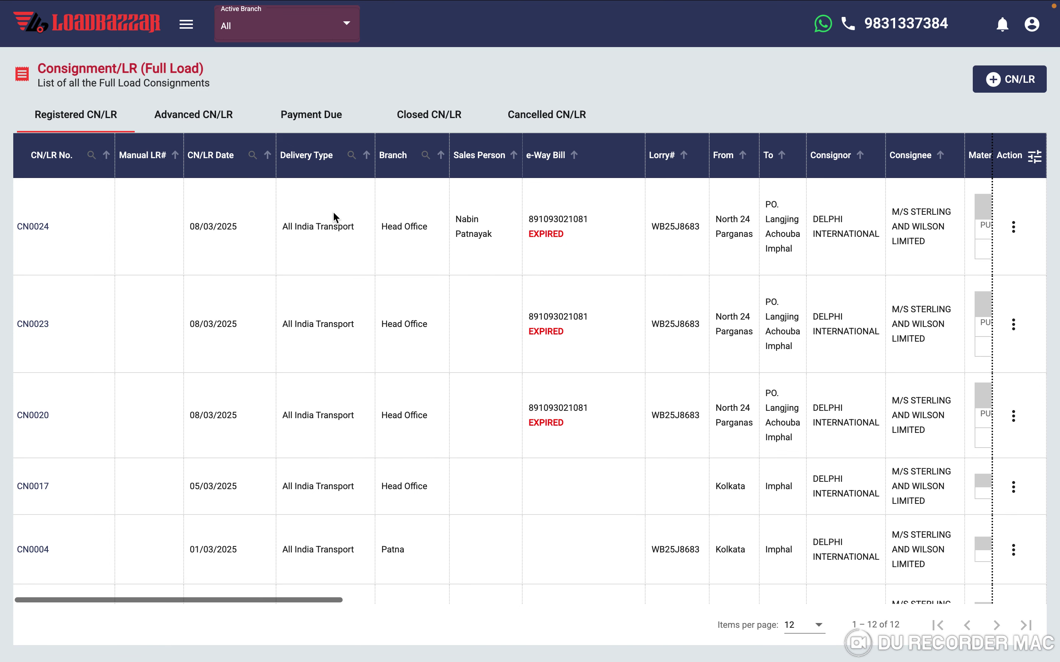
click(186, 25)
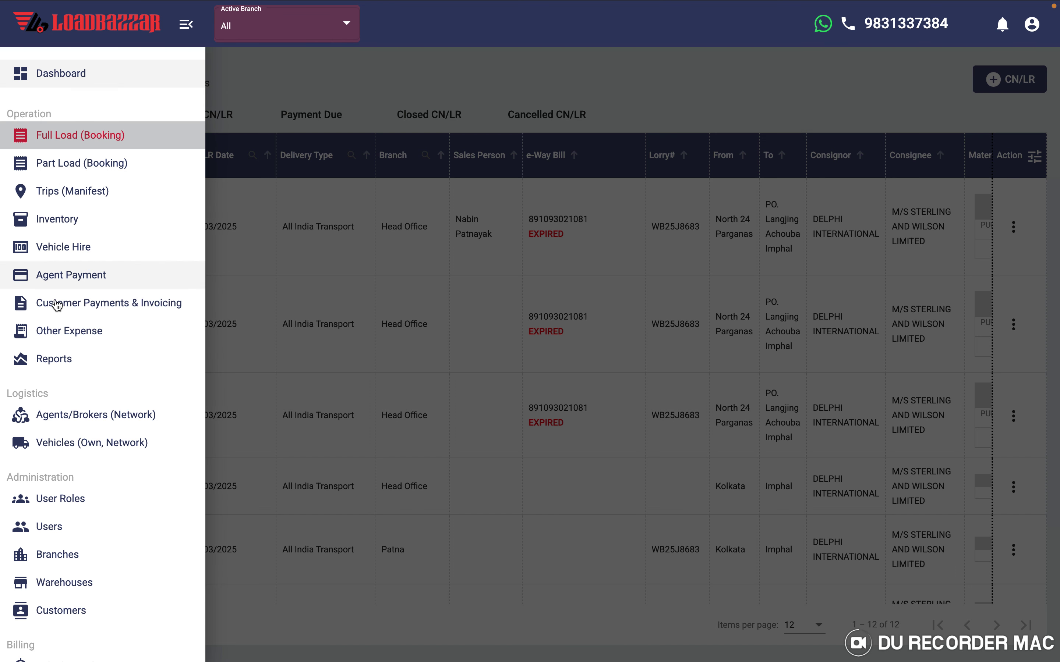
click(69, 307)
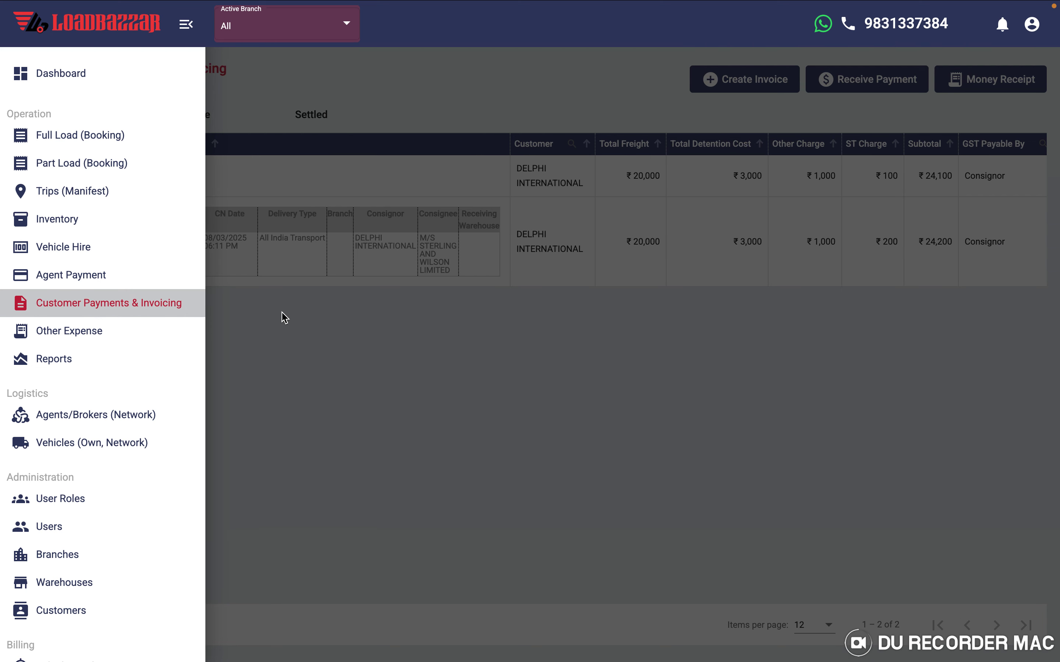
- Start a new invoice billed to DELPHI INTERNATIONAL with consignment CN0024 selected
click(285, 318)
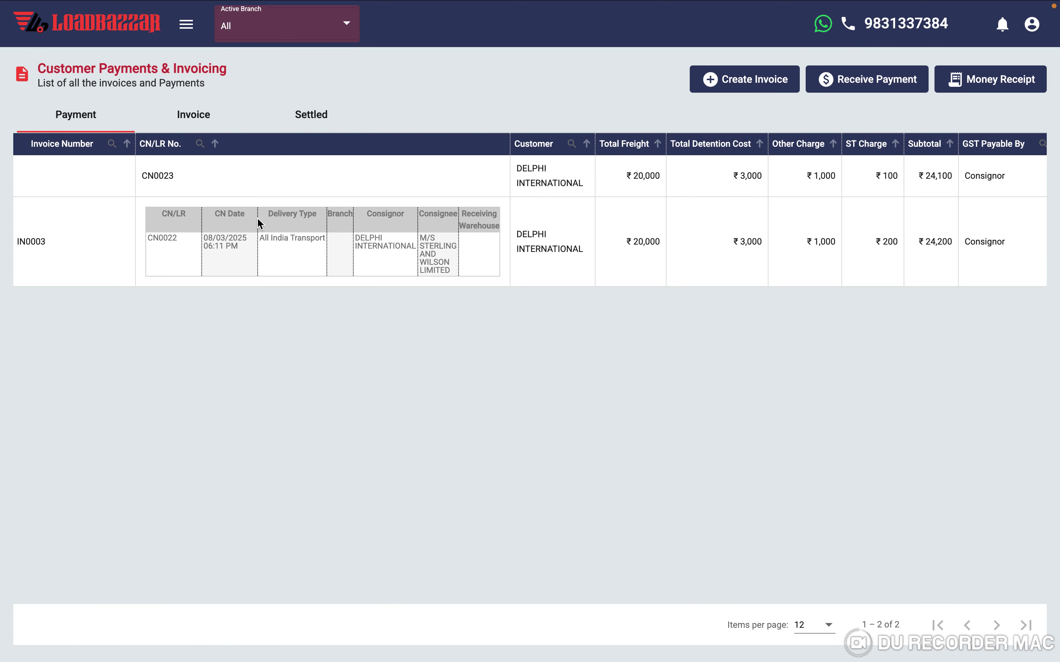
click(750, 83)
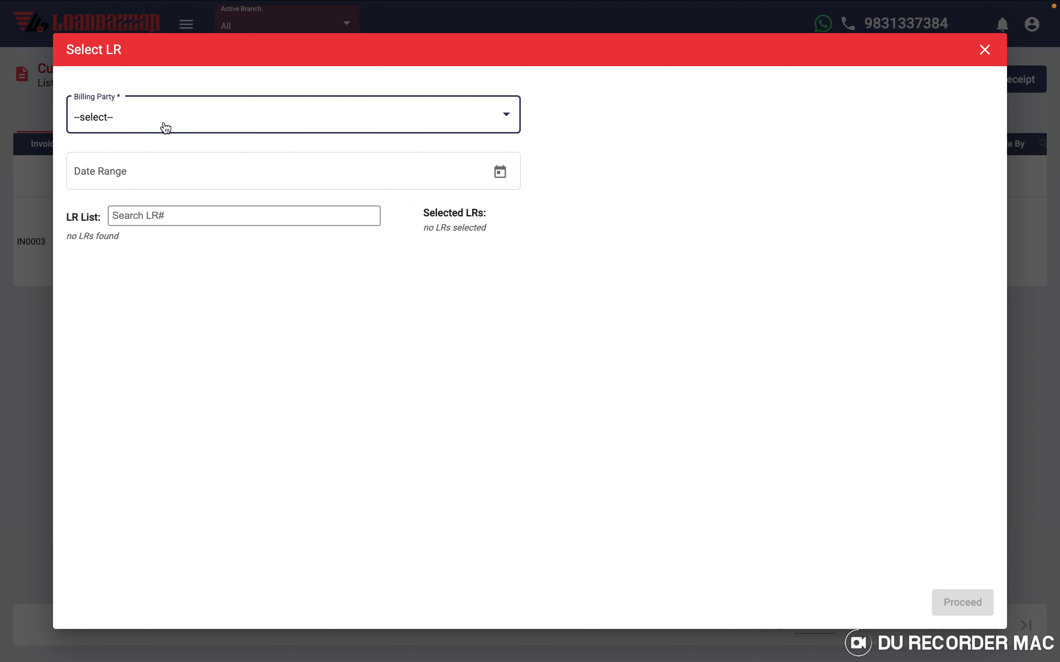
click(166, 125)
click(141, 149)
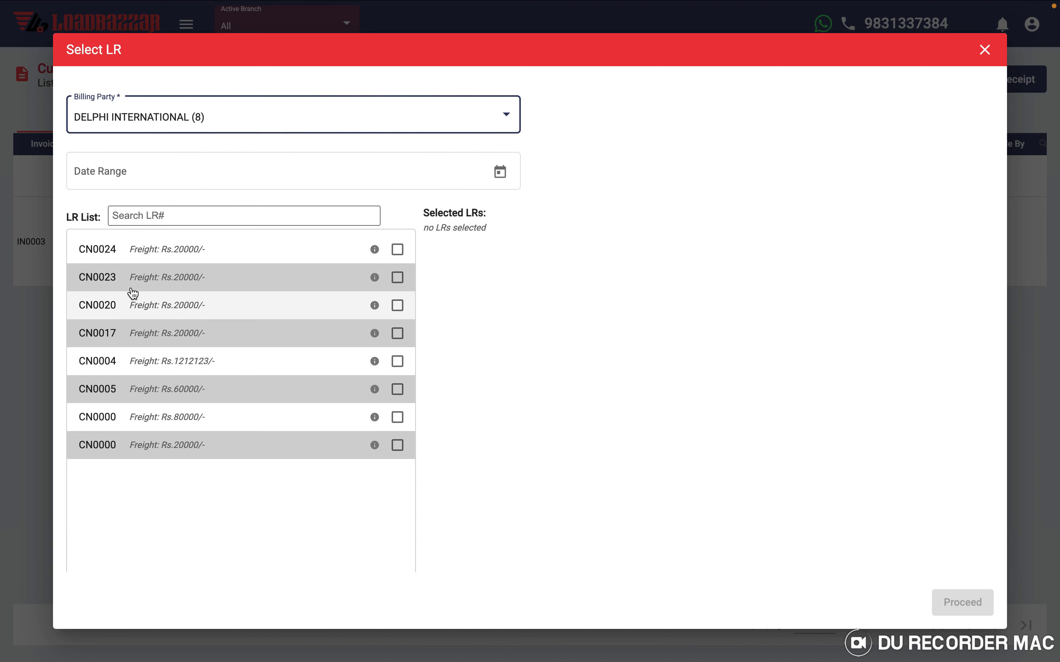
click(132, 251)
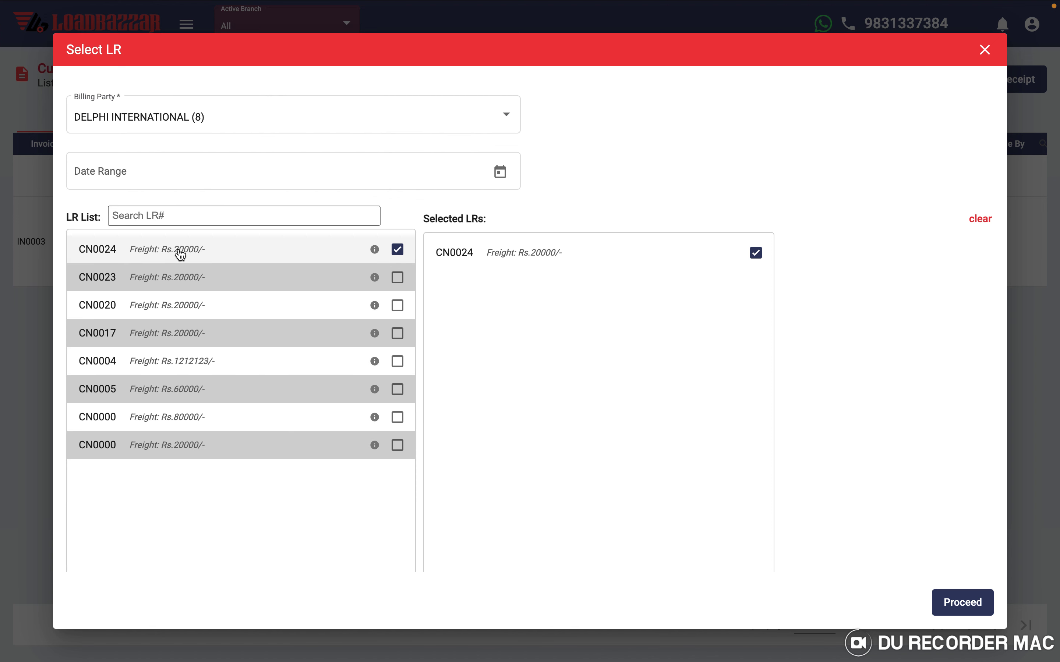
click(965, 605)
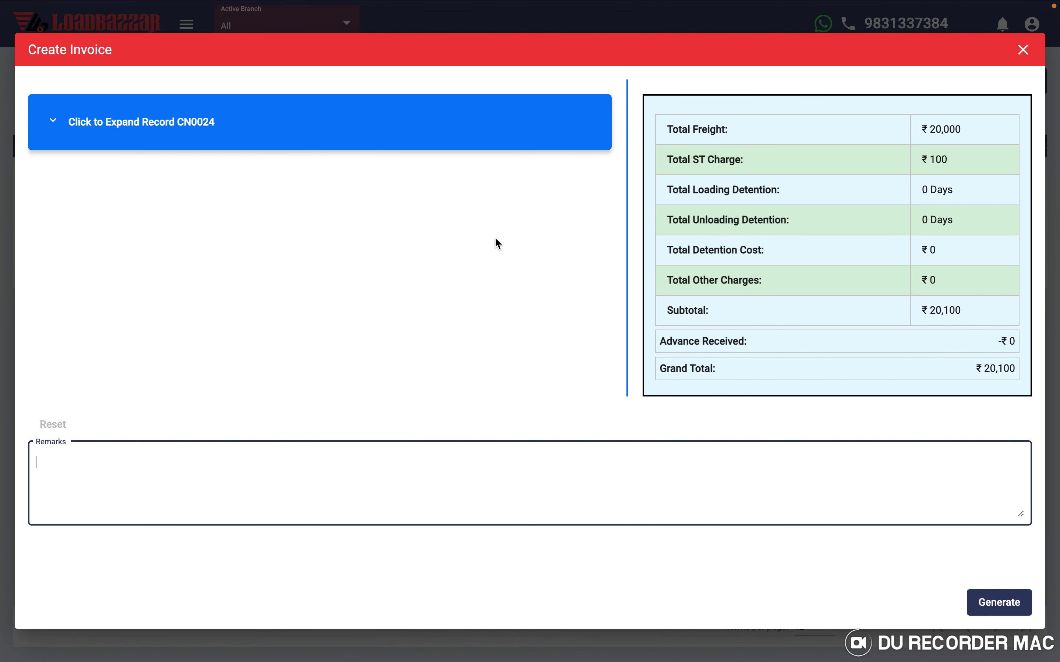
- Review the CN0024 details and generate invoice IN0004 for ₹20,100
click(378, 128)
scroll(276, 364, down, 5)
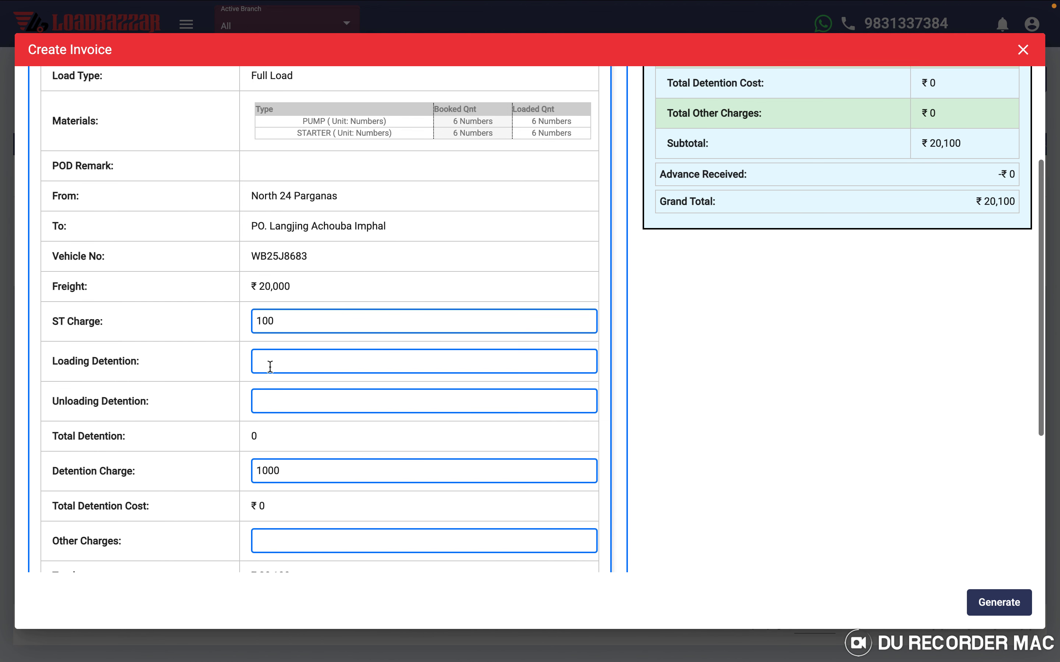
scroll(142, 377, down, 5)
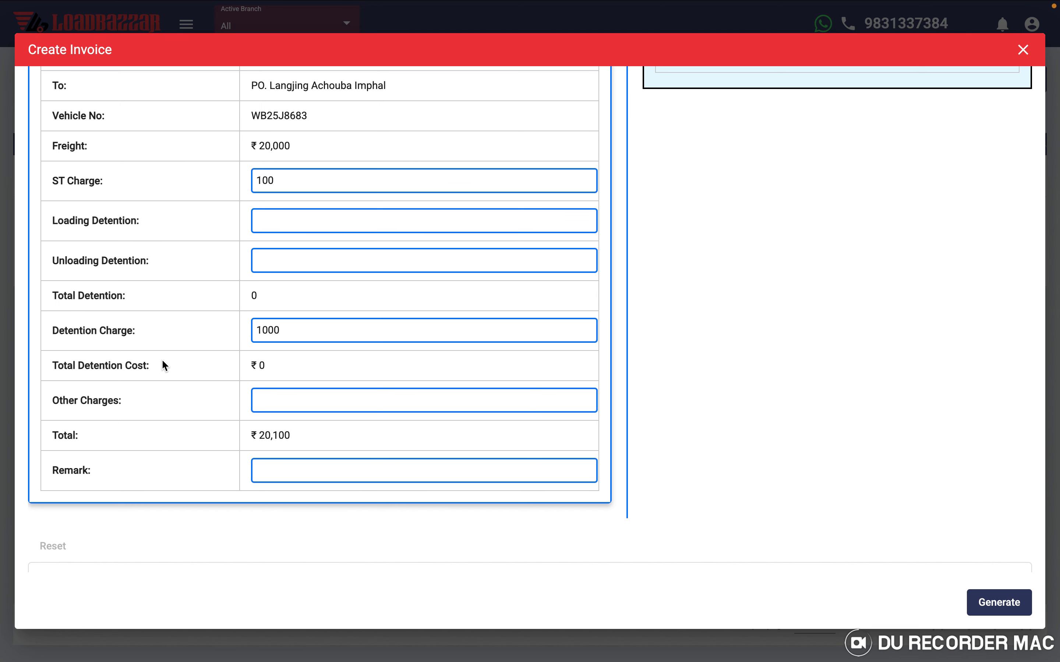
scroll(163, 366, up, 10)
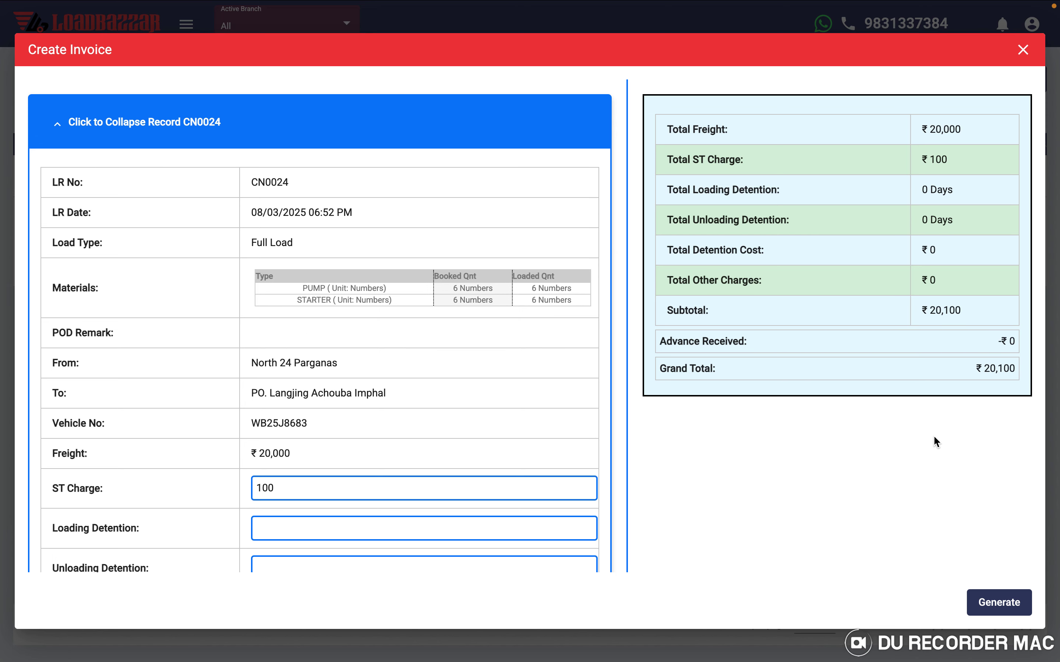
scroll(935, 441, down, 5)
click(999, 603)
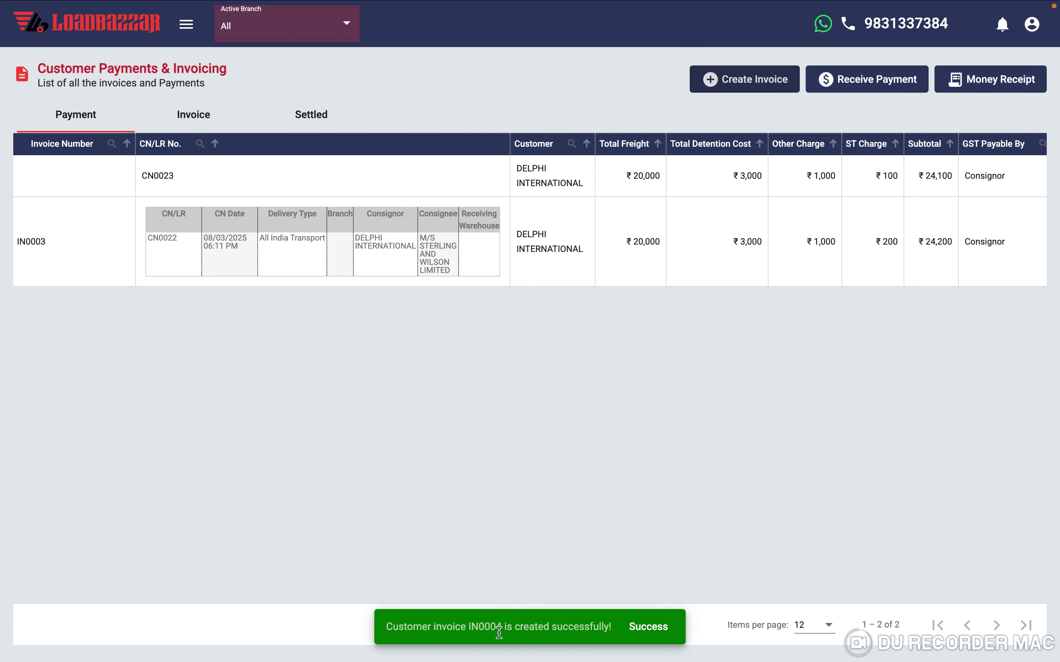
- Download and view the IN0004 PDF, return to the Invoice list, and open the navigation
click(195, 122)
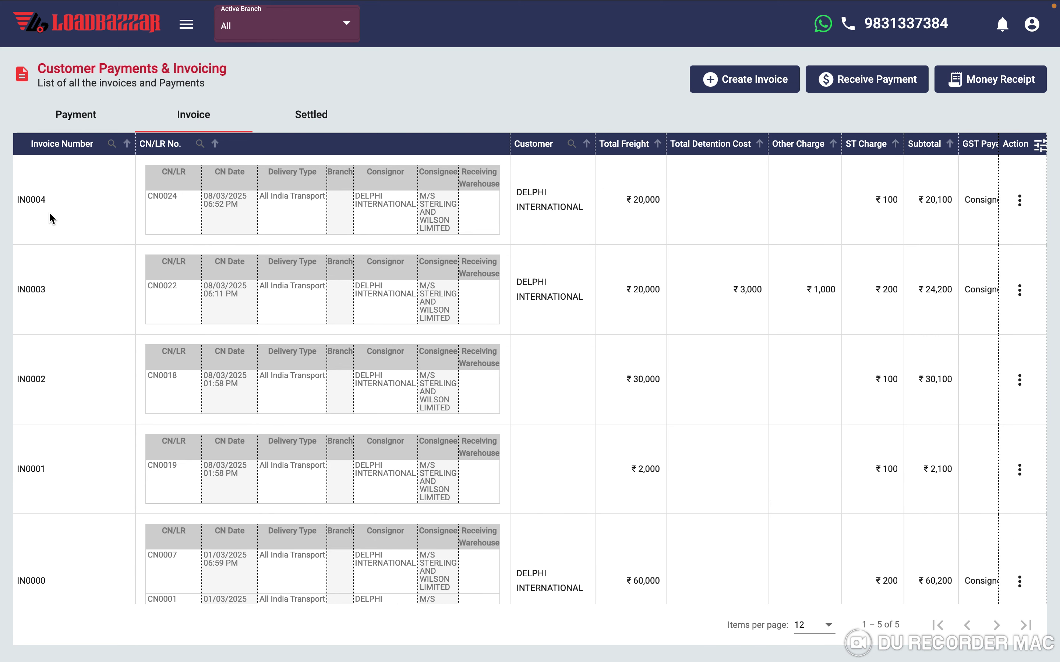
scroll(852, 222, right, 3)
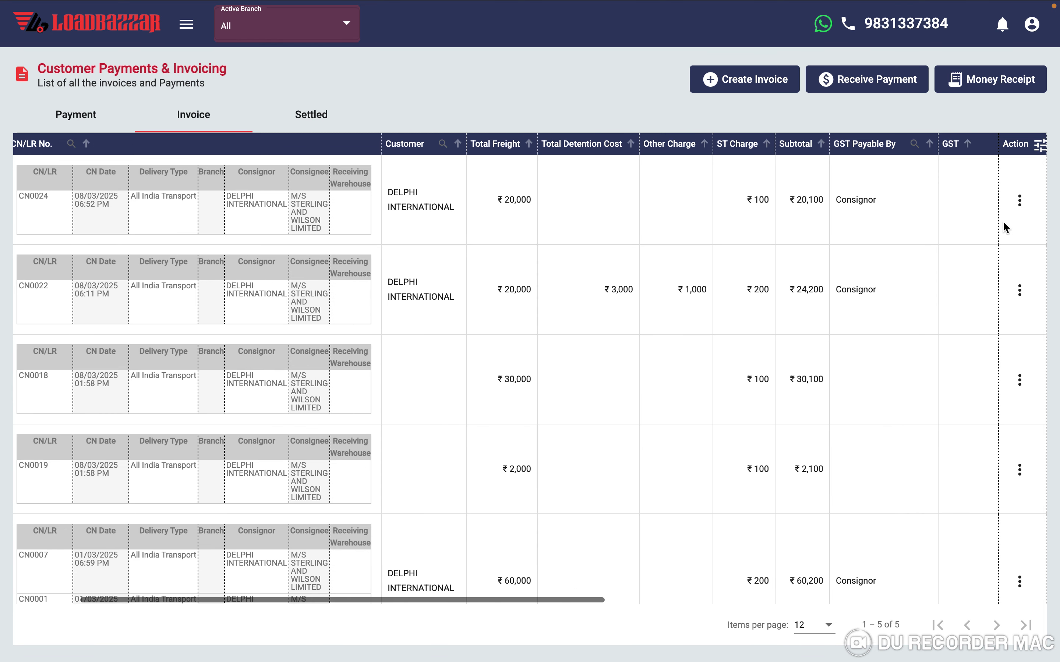
click(1019, 200)
click(967, 280)
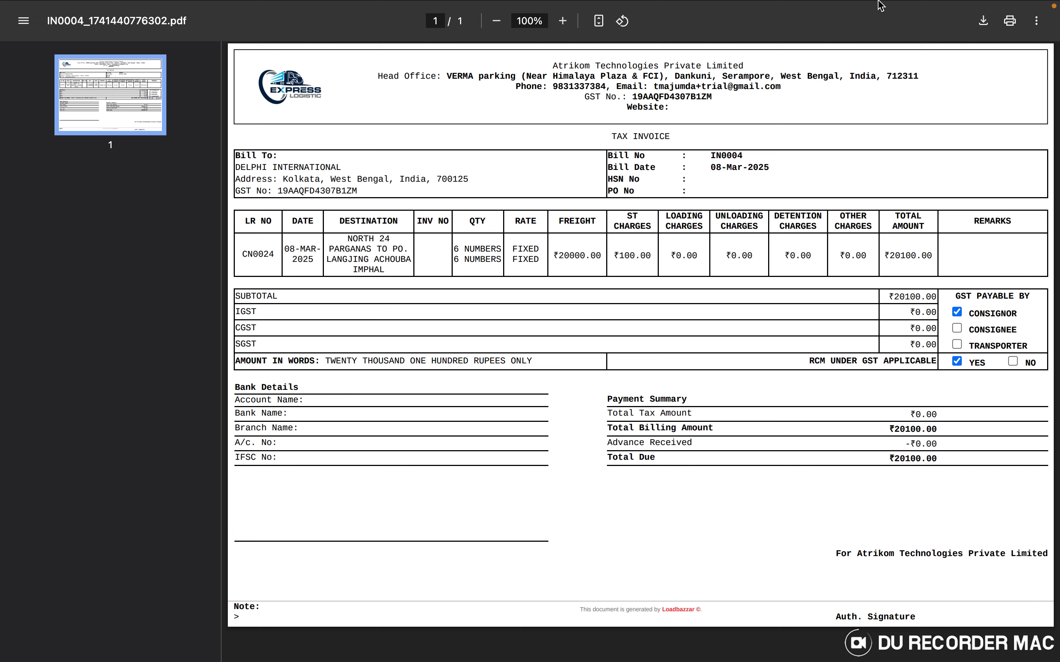
mouse_move(880, 5)
click(825, 37)
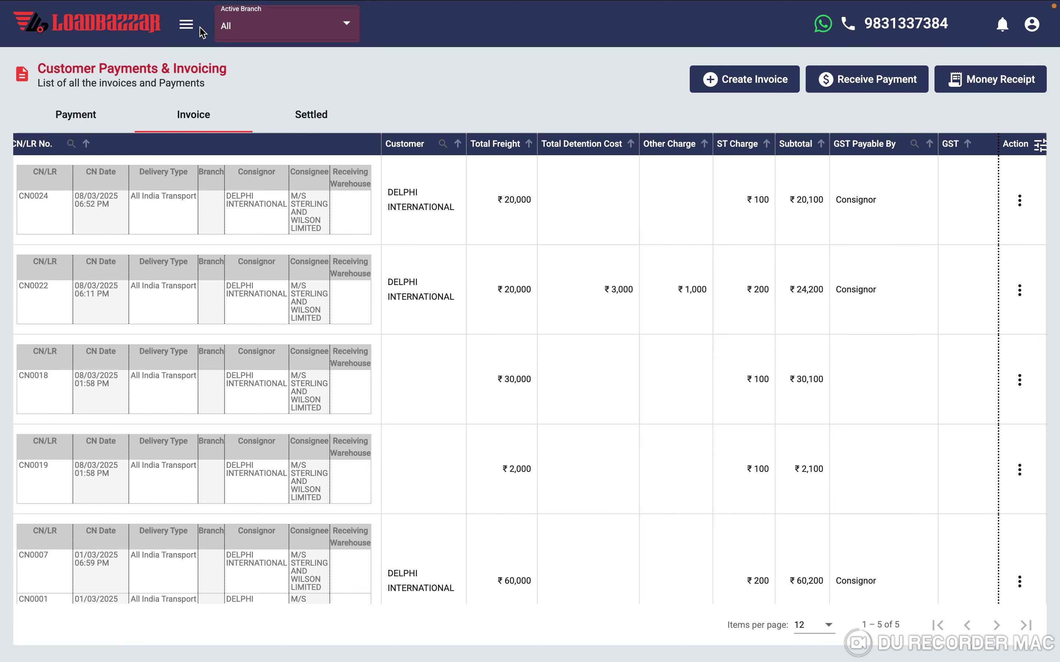
click(186, 24)
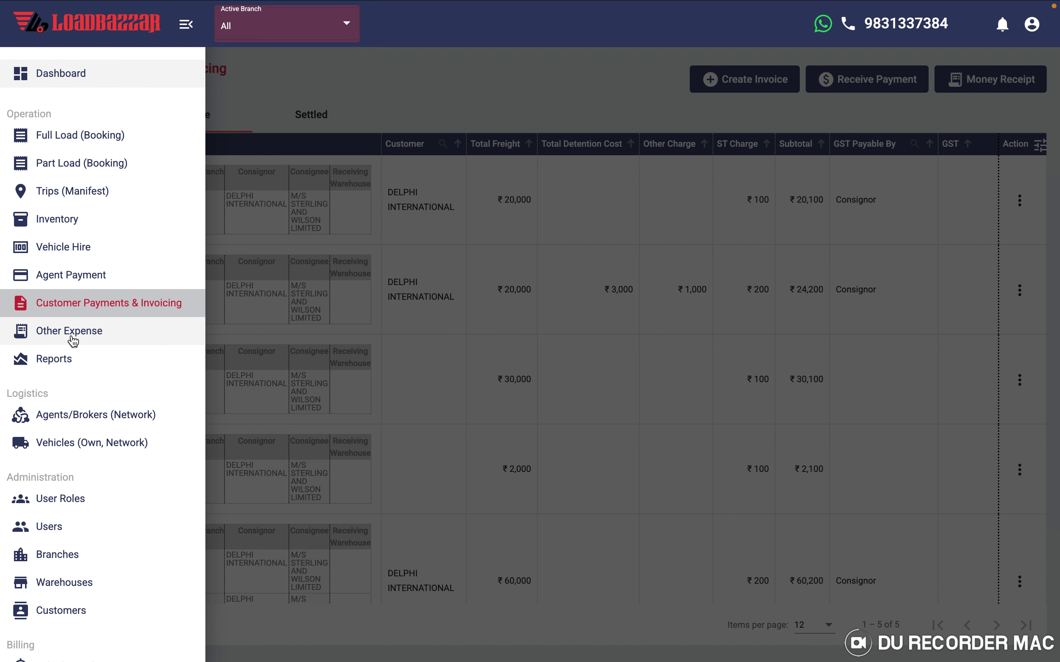
- Open the Other Expenses list and discard a new expense form without saving
click(73, 341)
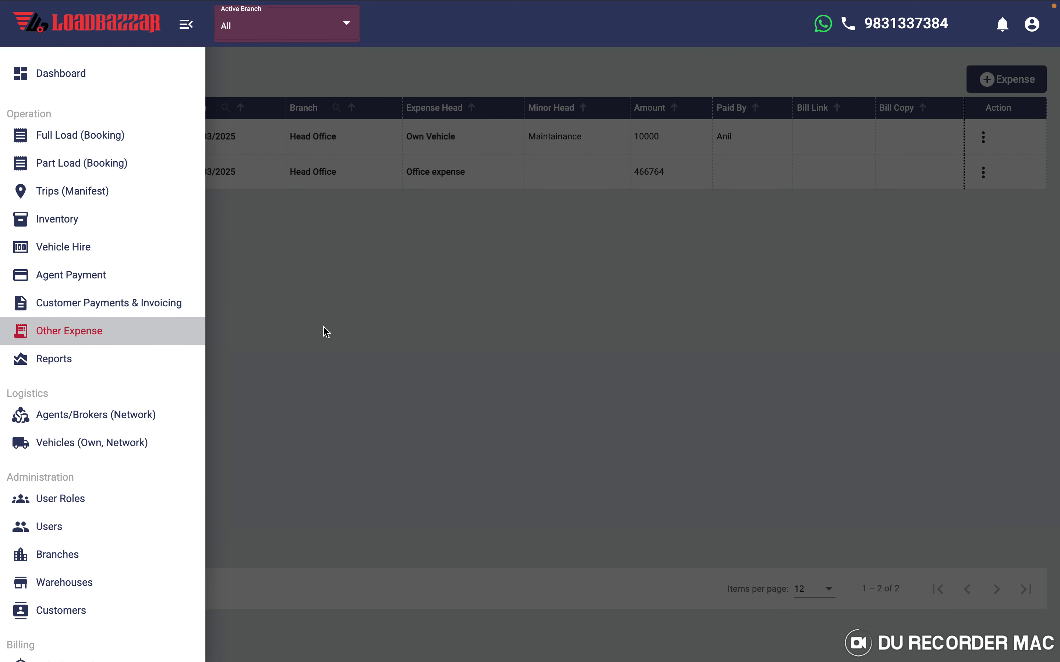
click(327, 332)
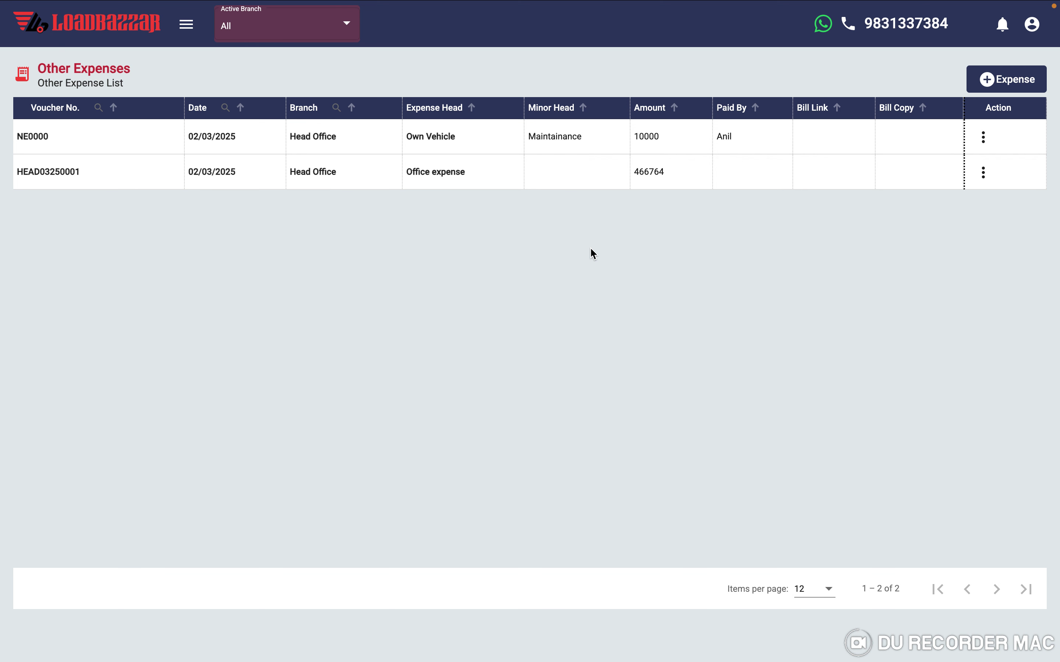
click(1005, 80)
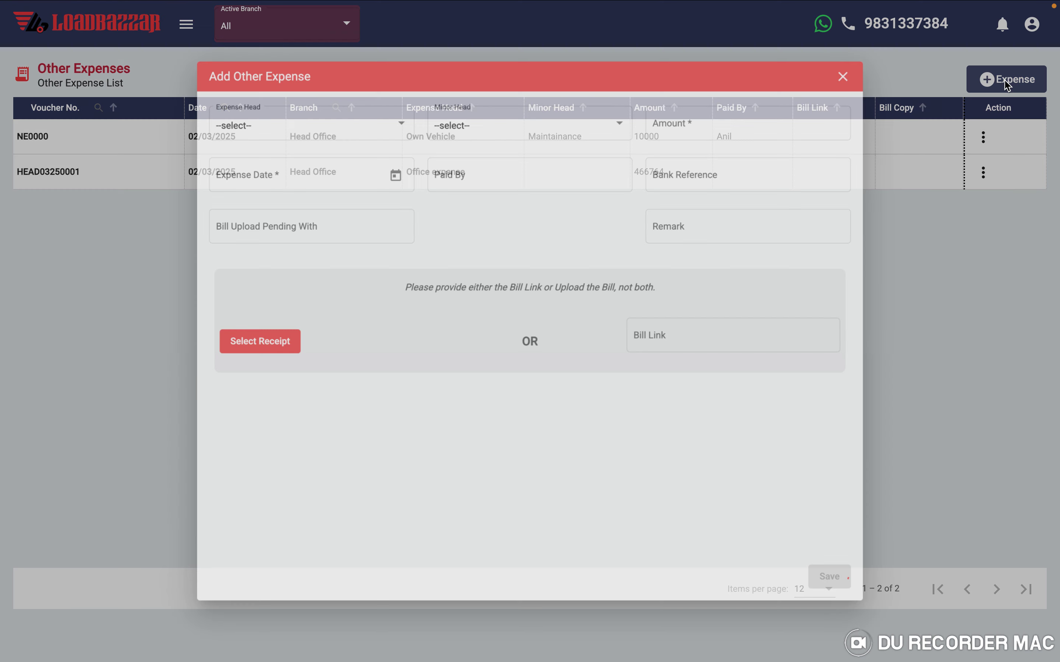
click(875, 51)
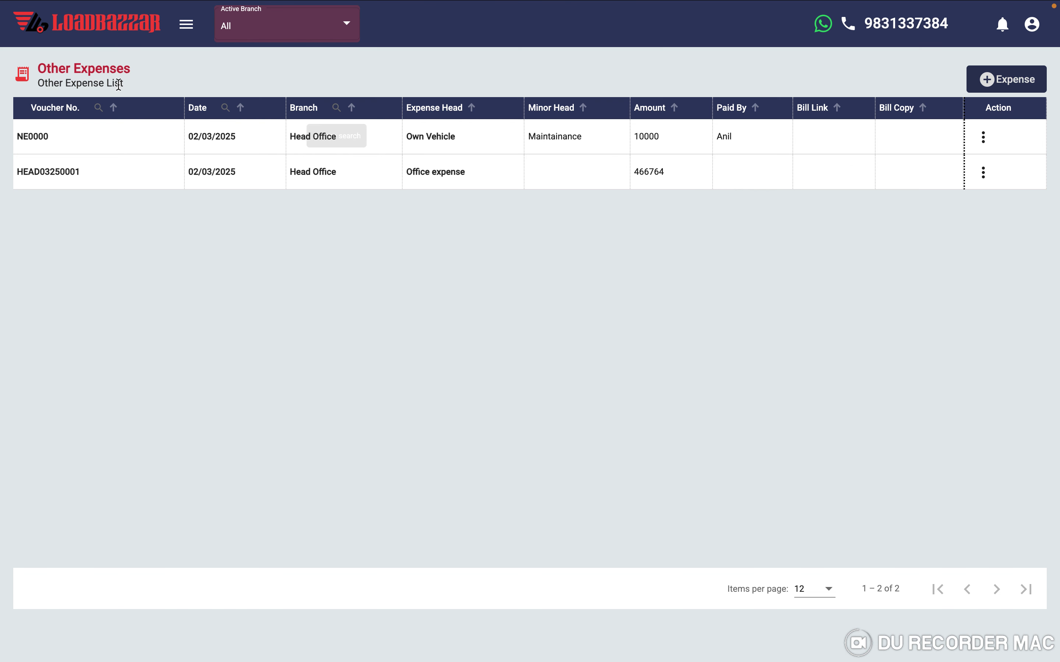
- Go to Agents & Brokers and discard a new commission agent form without saving
click(187, 28)
scroll(83, 277, down, 3)
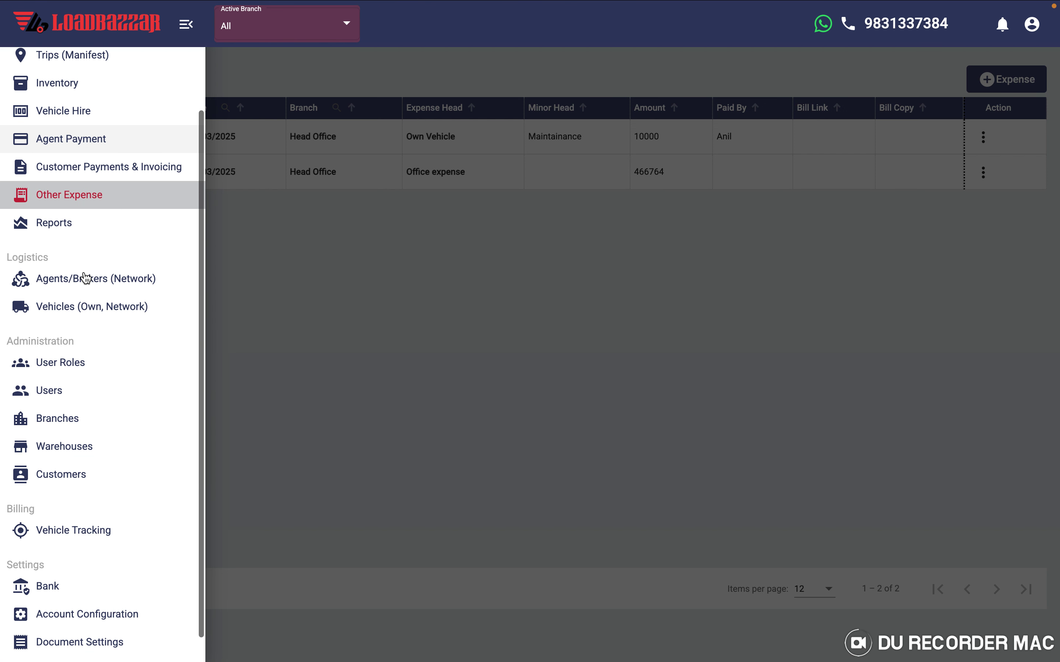
click(62, 285)
click(410, 319)
click(807, 90)
scroll(492, 334, down, 10)
scroll(492, 335, up, 15)
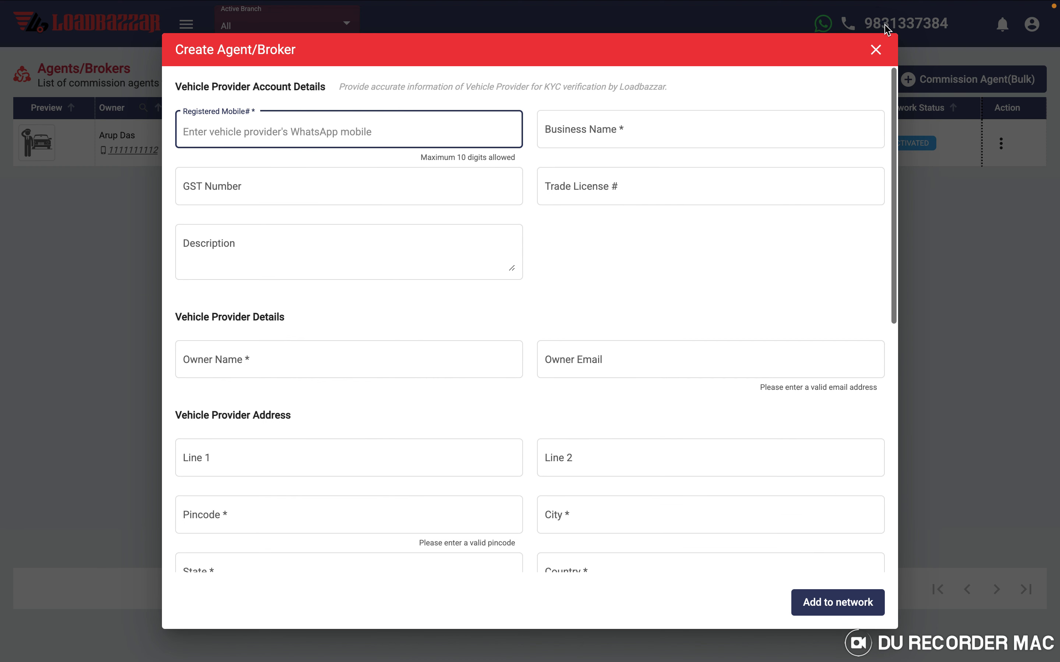
click(875, 48)
- Go to Vehicles and discard a new vehicle form without saving
click(187, 24)
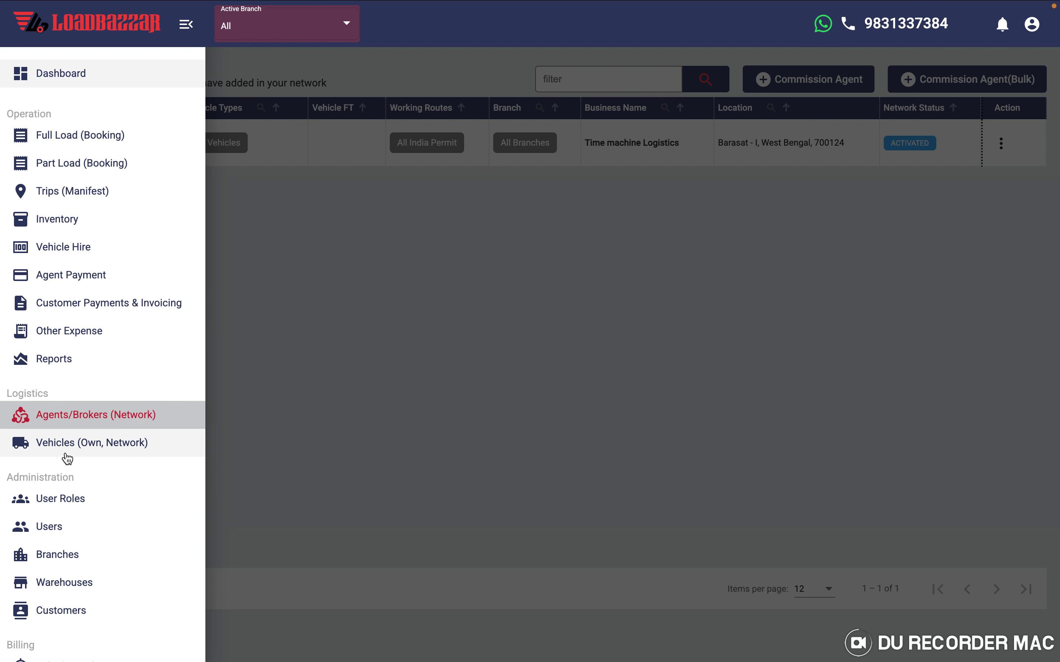
click(64, 446)
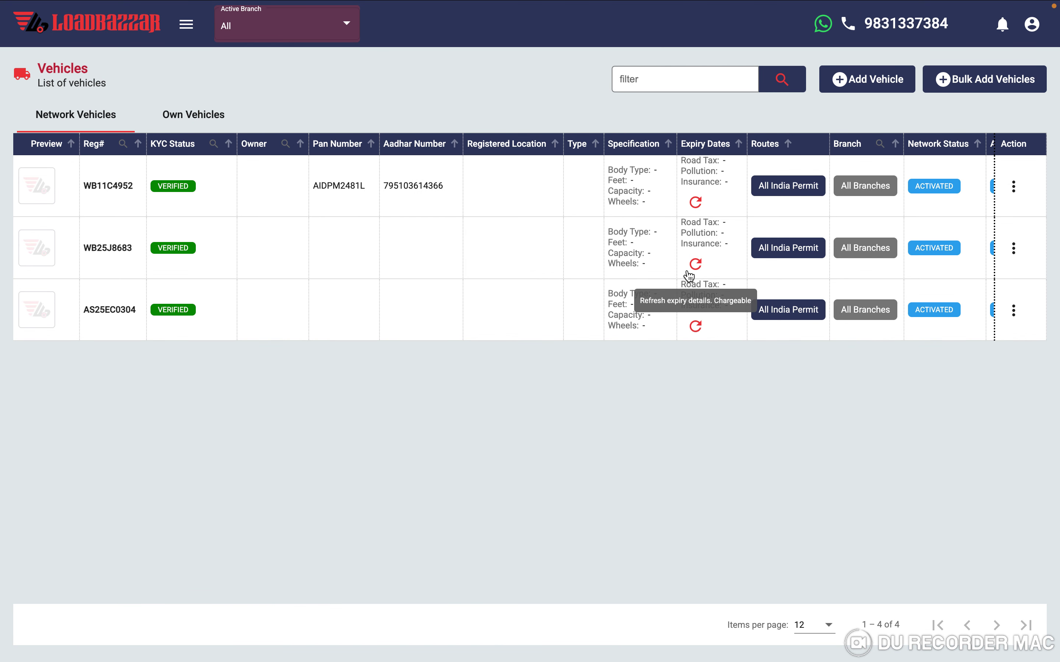
click(884, 80)
scroll(511, 292, down, 10)
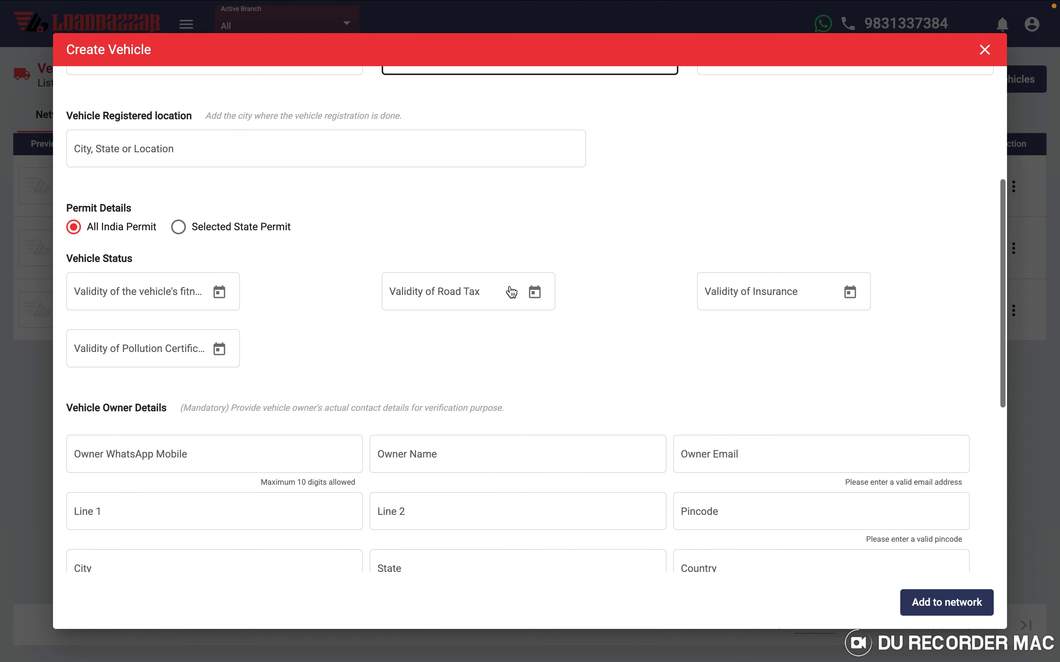
scroll(511, 292, up, 10)
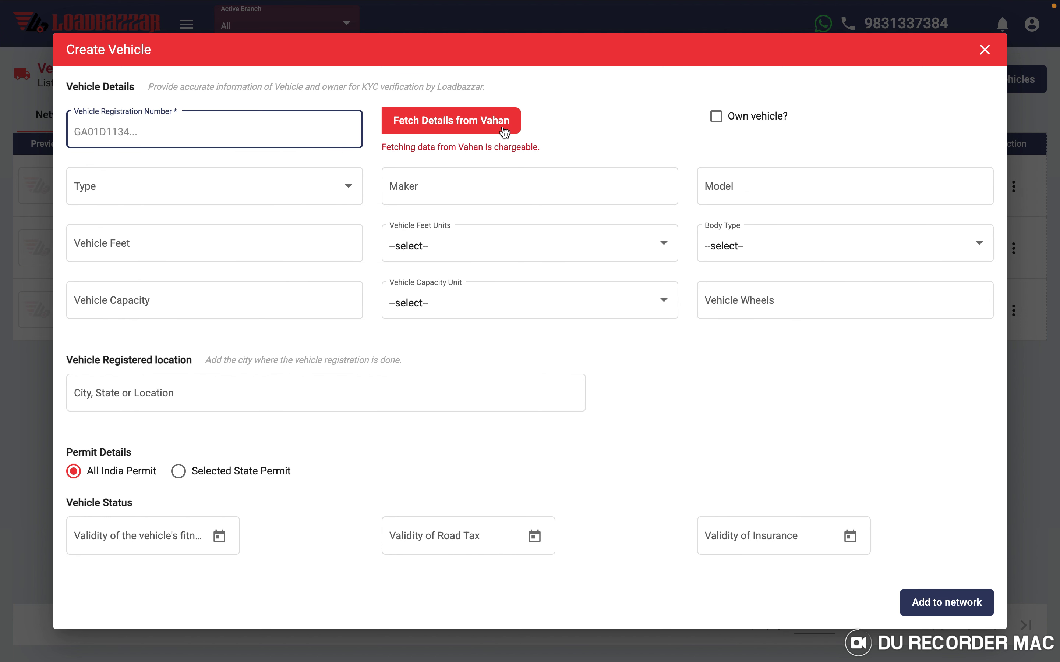
scroll(511, 342, down, 10)
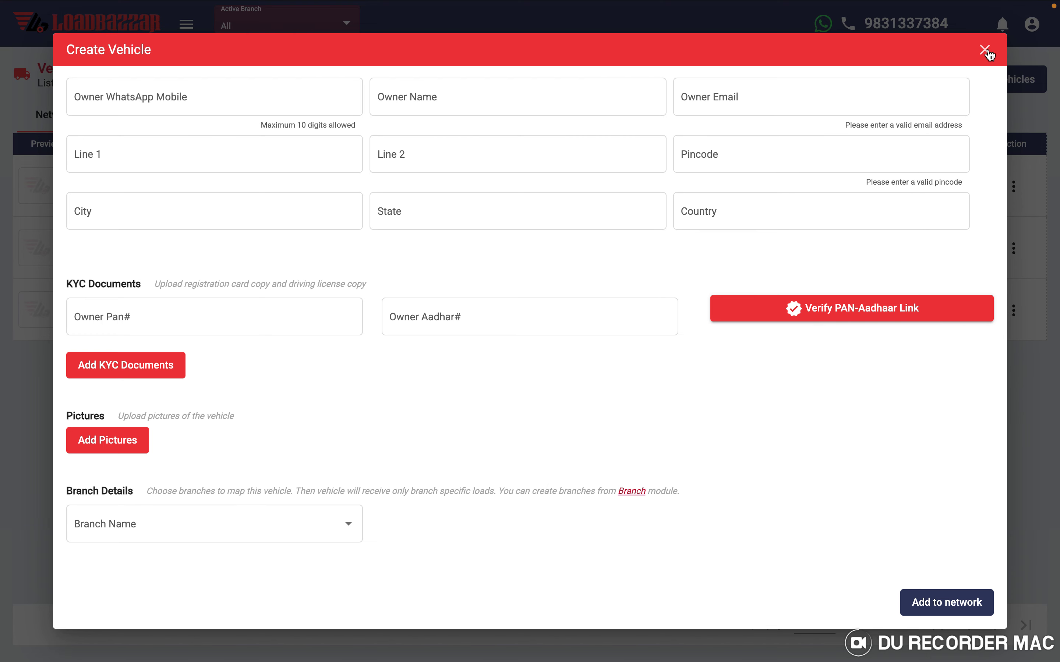
click(986, 50)
- Open the side navigation and scroll through the list of modules
click(186, 24)
scroll(36, 350, down, 5)
scroll(36, 349, up, 3)
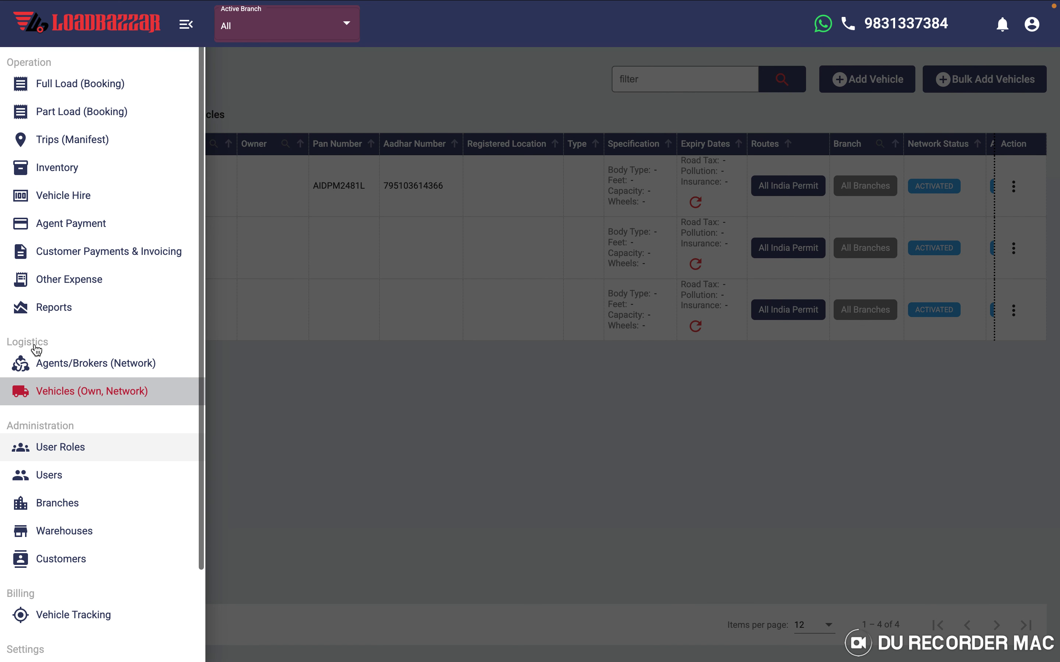
scroll(37, 349, down, 3)
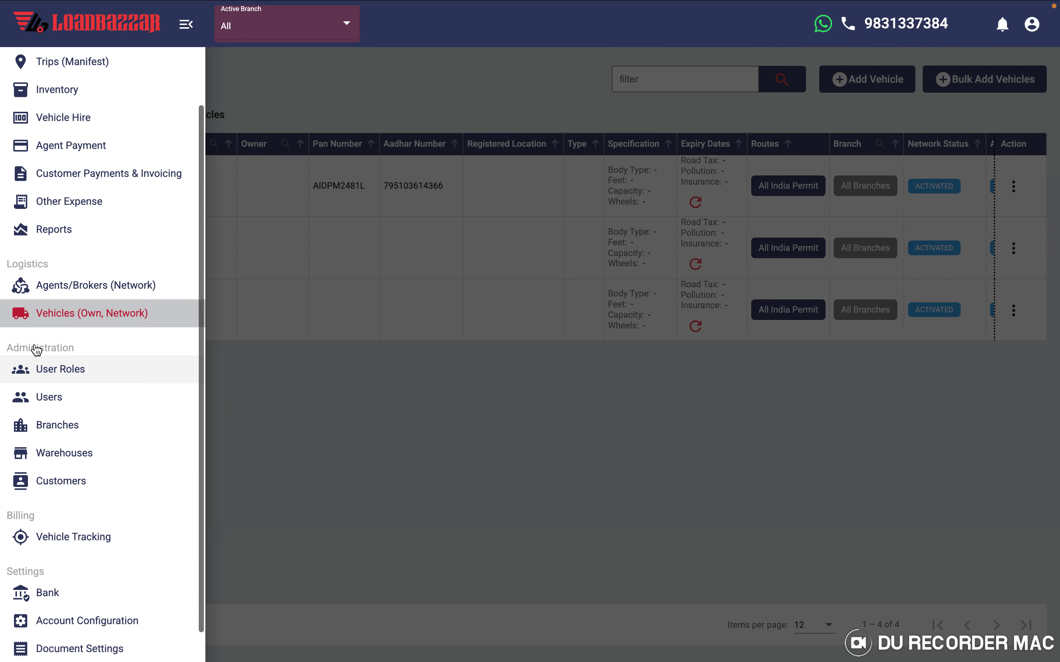
scroll(37, 349, up, 3)
- Preview the Booking Register report, return to the Reports list, and scroll the modules menu
click(40, 296)
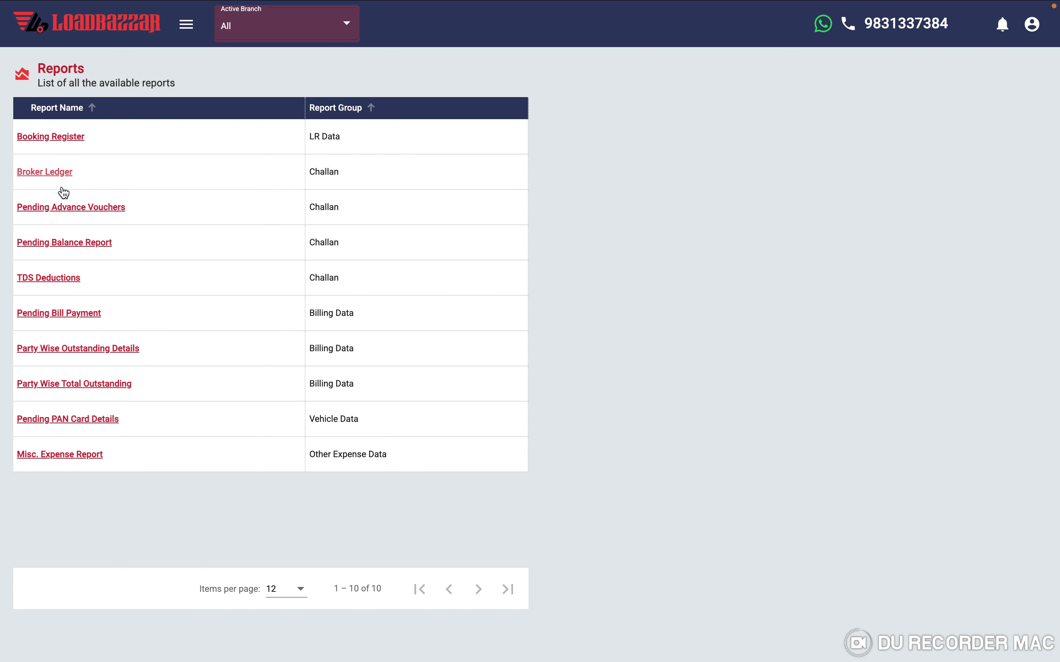
click(52, 139)
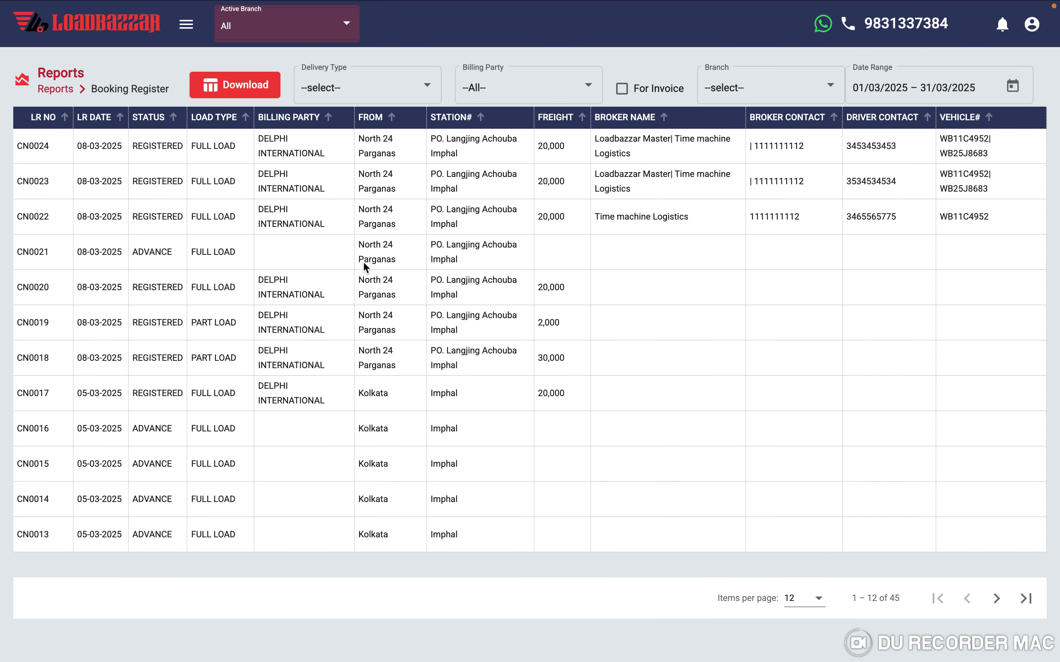
click(64, 91)
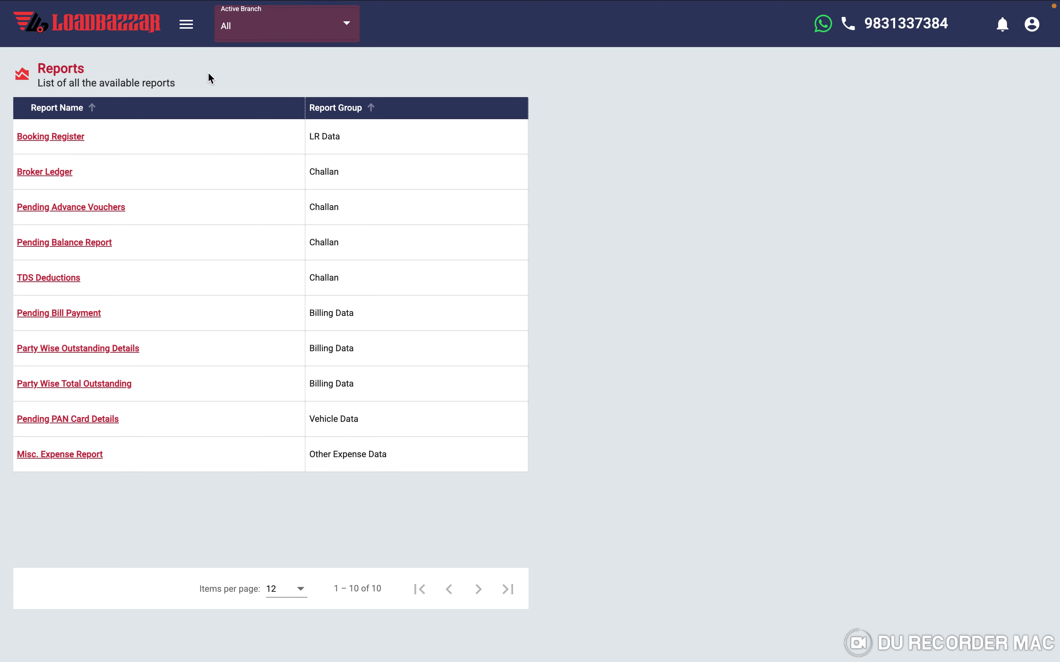
click(186, 24)
scroll(97, 311, down, 3)
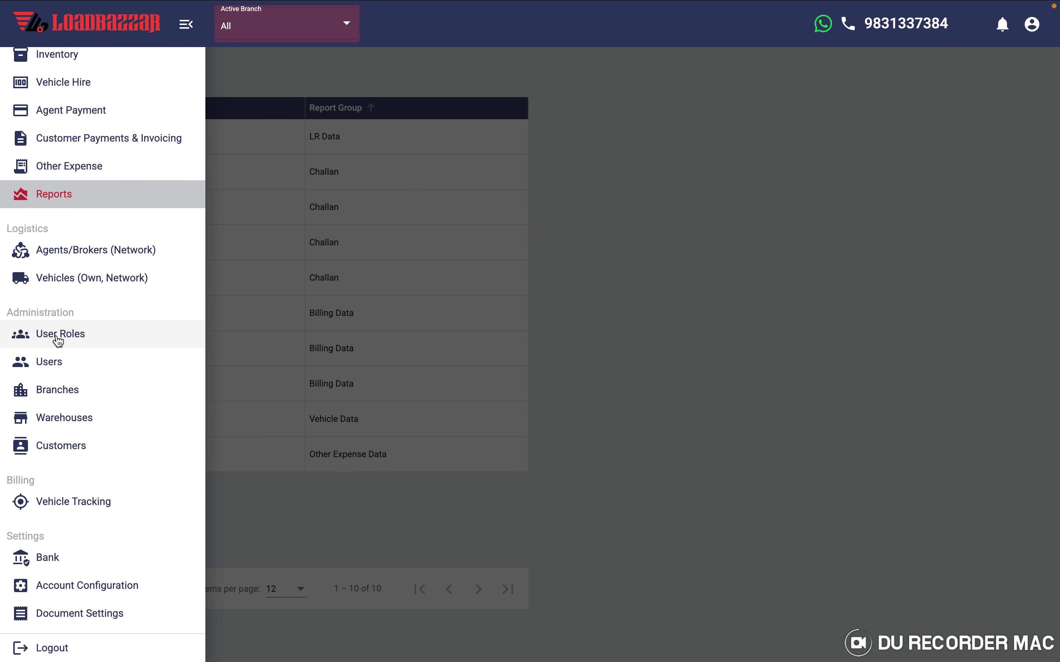
- Open User Roles, scroll through a new role's available features, and close it unsaved
click(58, 339)
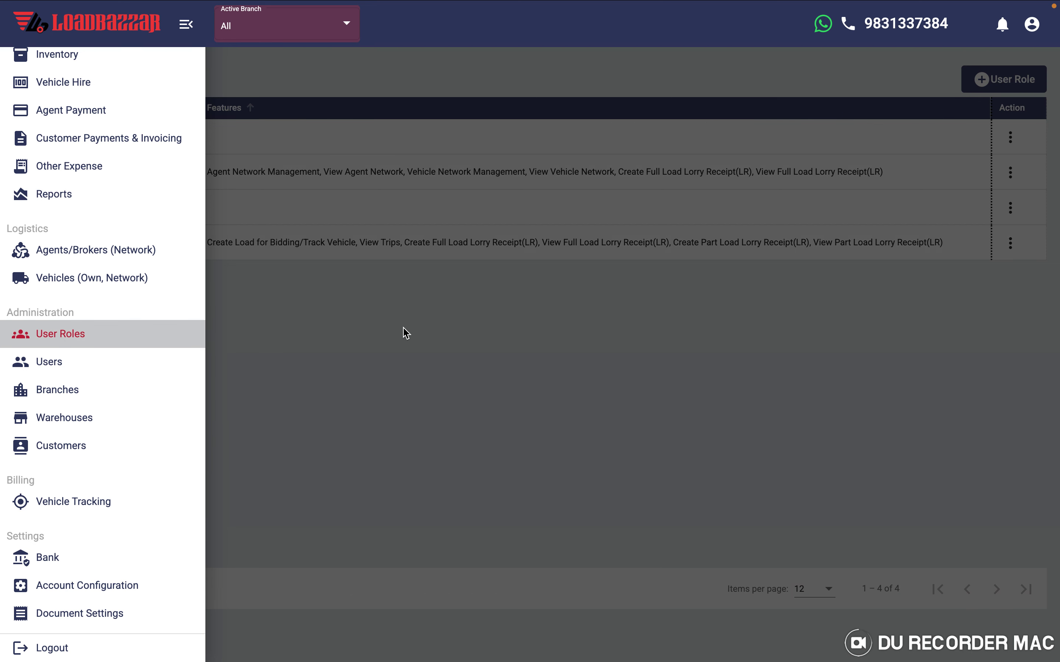
click(405, 332)
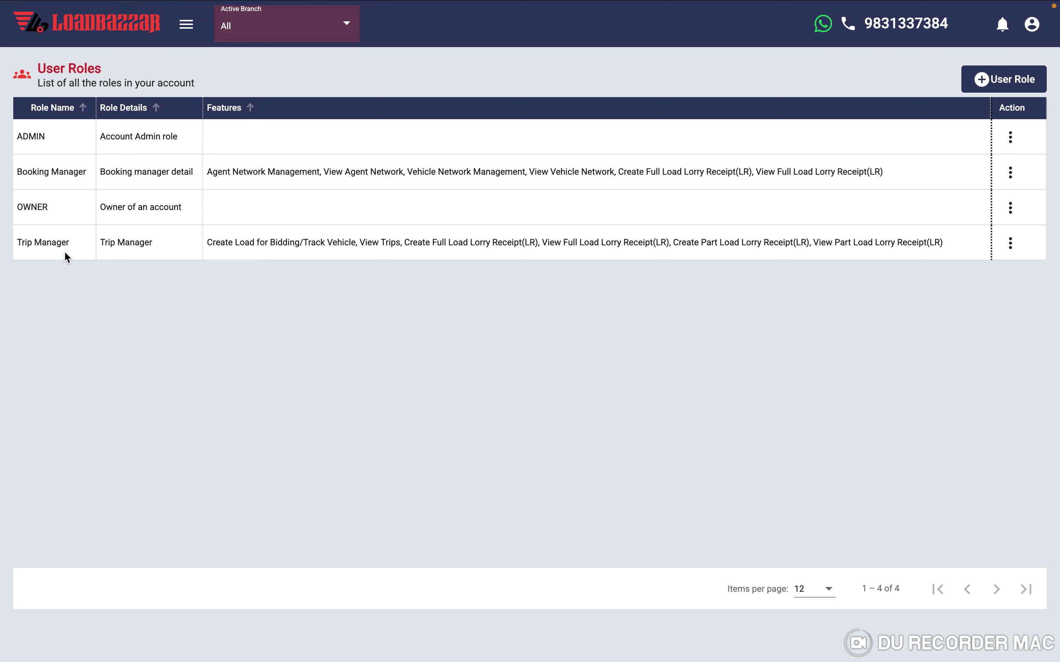
click(1000, 66)
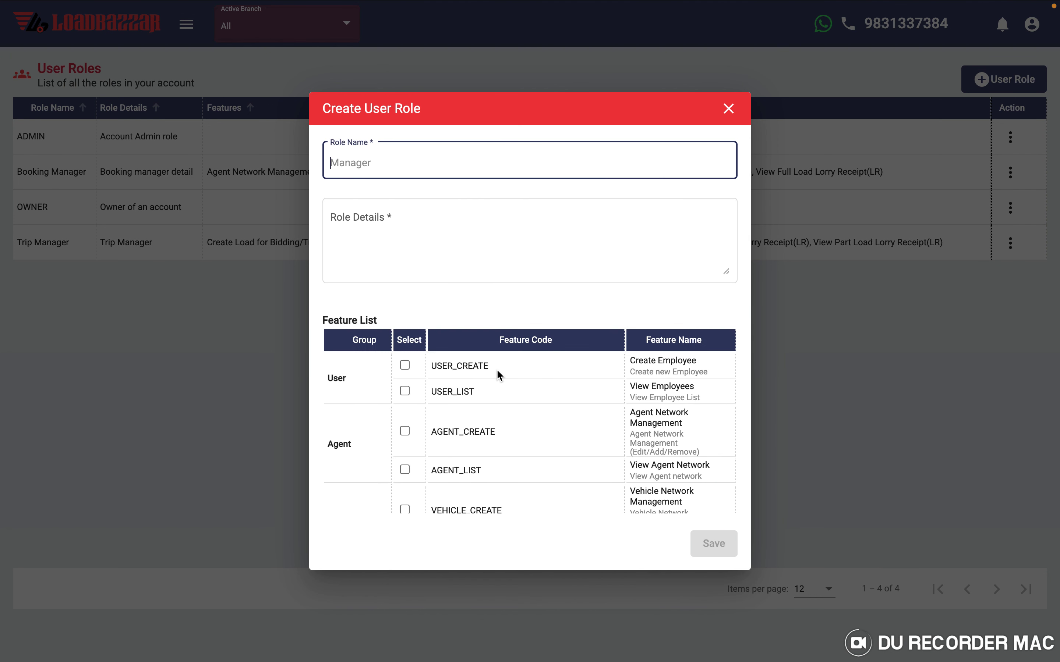
scroll(497, 380, down, 5)
scroll(497, 386, down, 3)
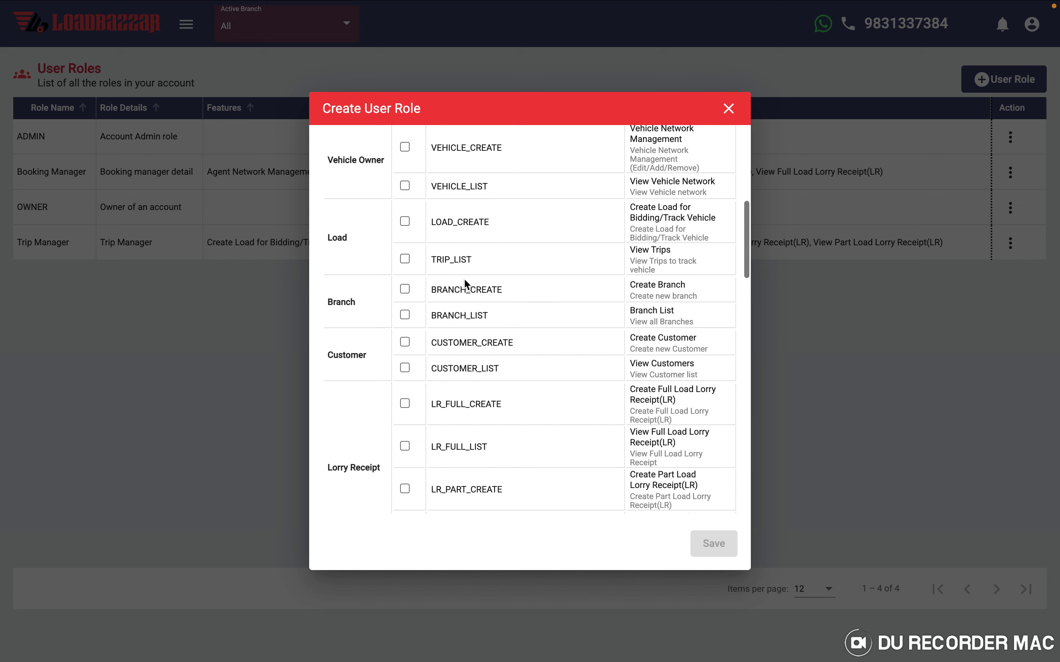
scroll(500, 442, down, 4)
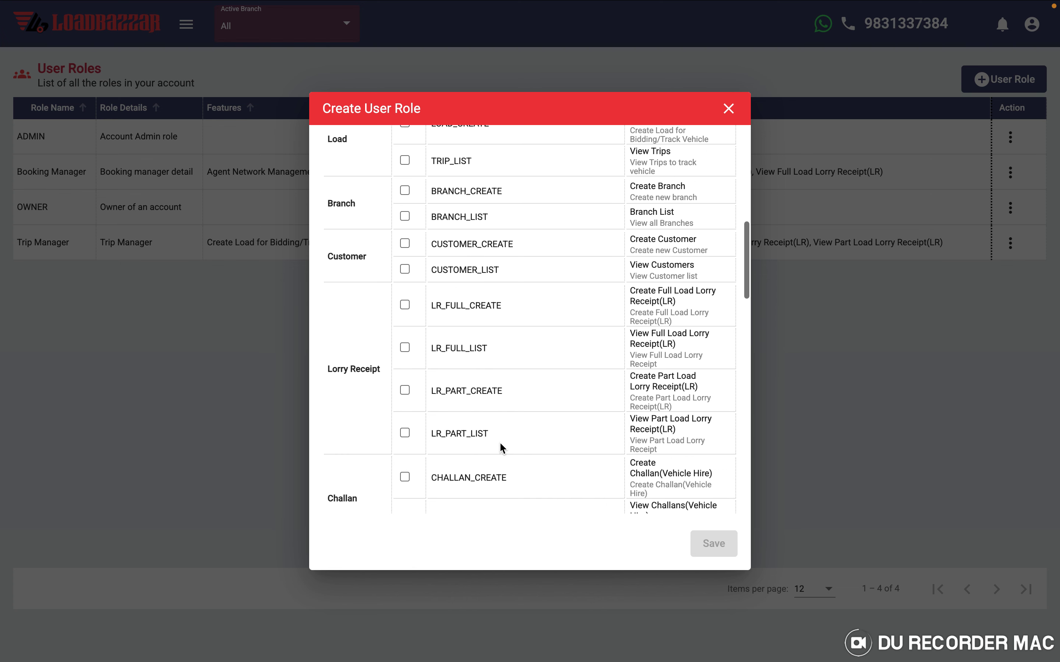
scroll(500, 443, down, 7)
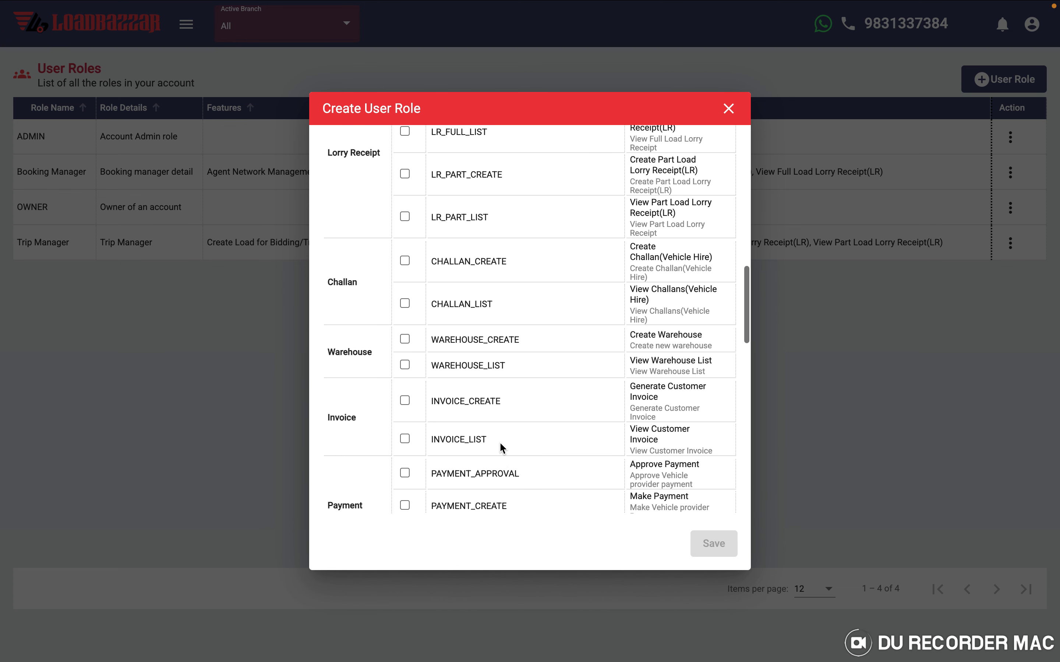
scroll(500, 442, down, 9)
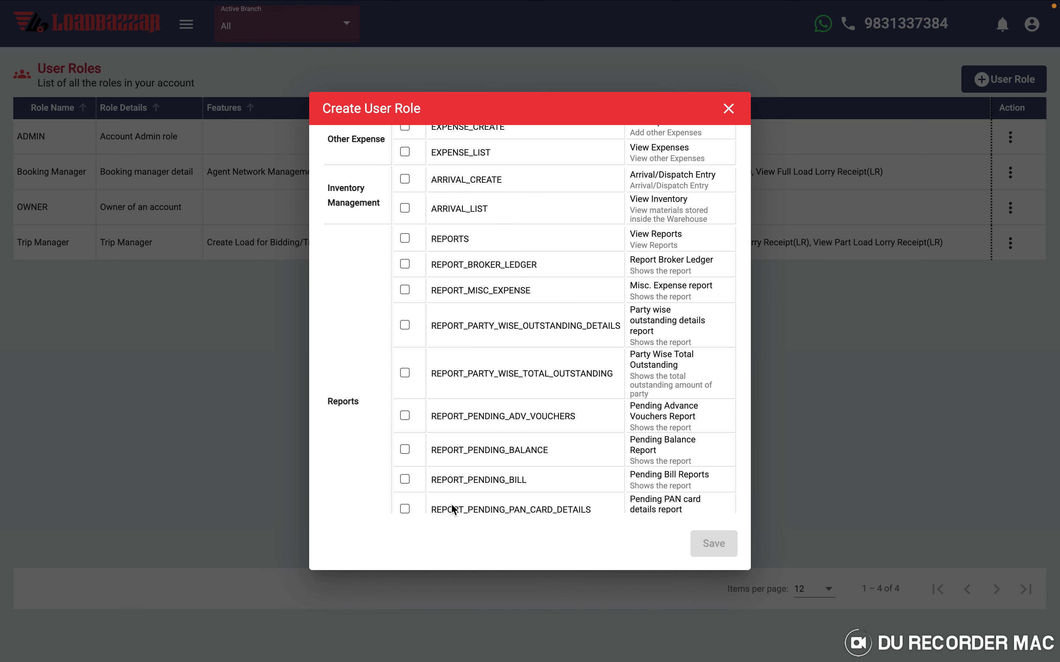
click(727, 111)
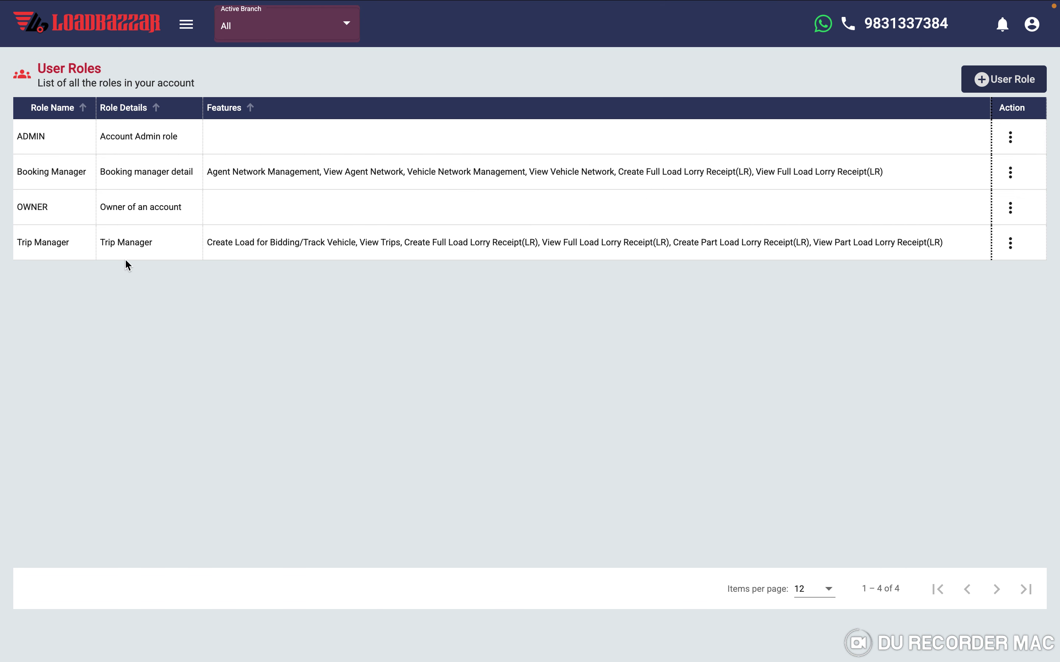
- Go to the Users page, with three members, and start a new user invitation
click(187, 25)
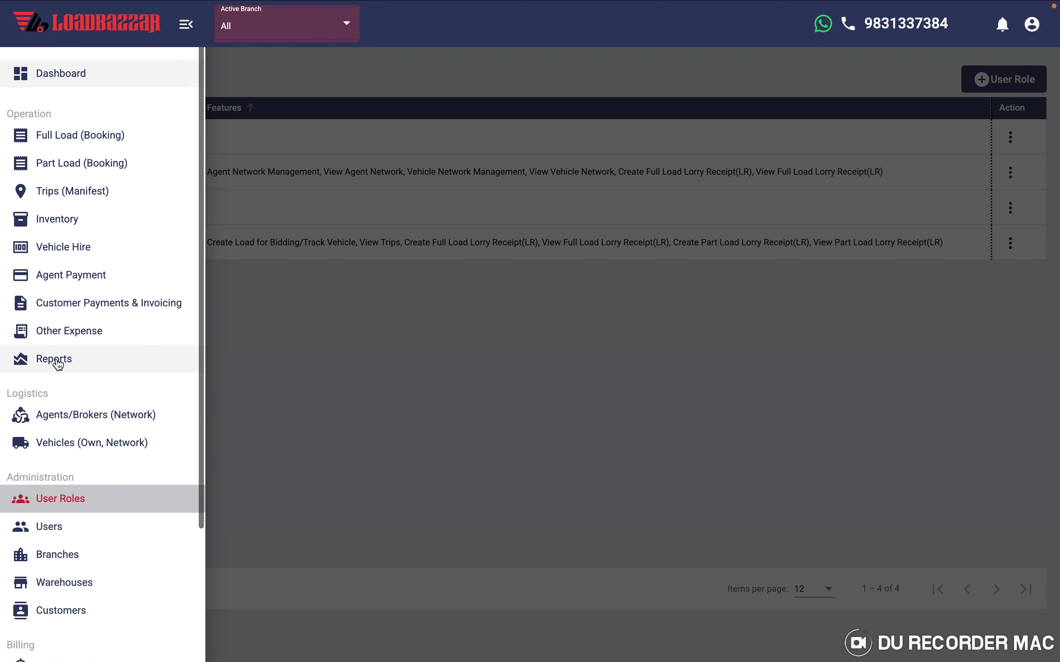
click(48, 368)
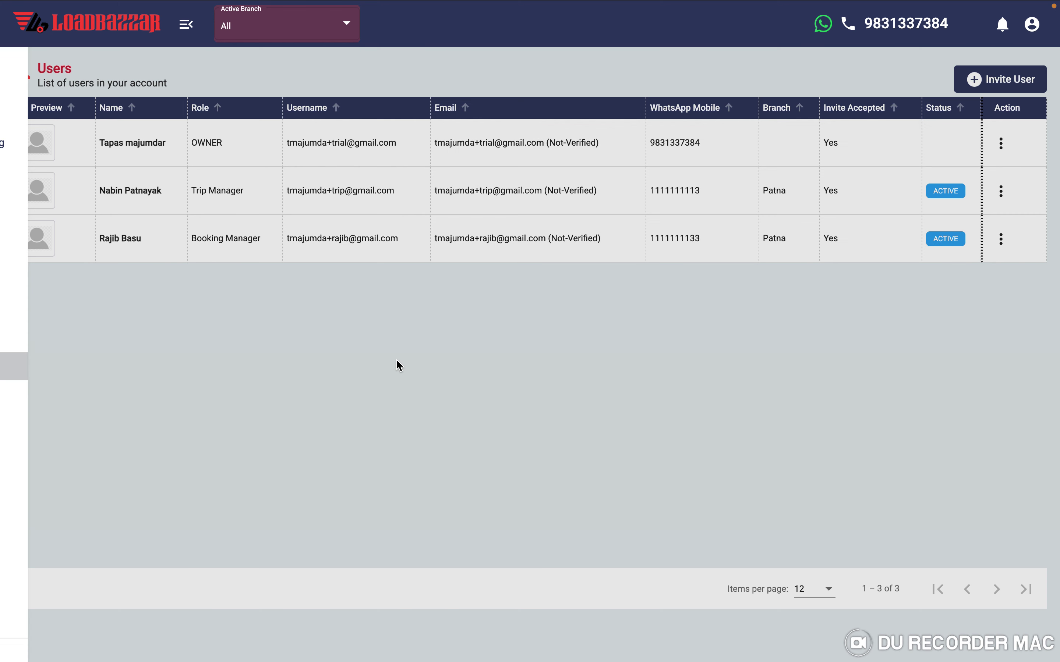
click(990, 93)
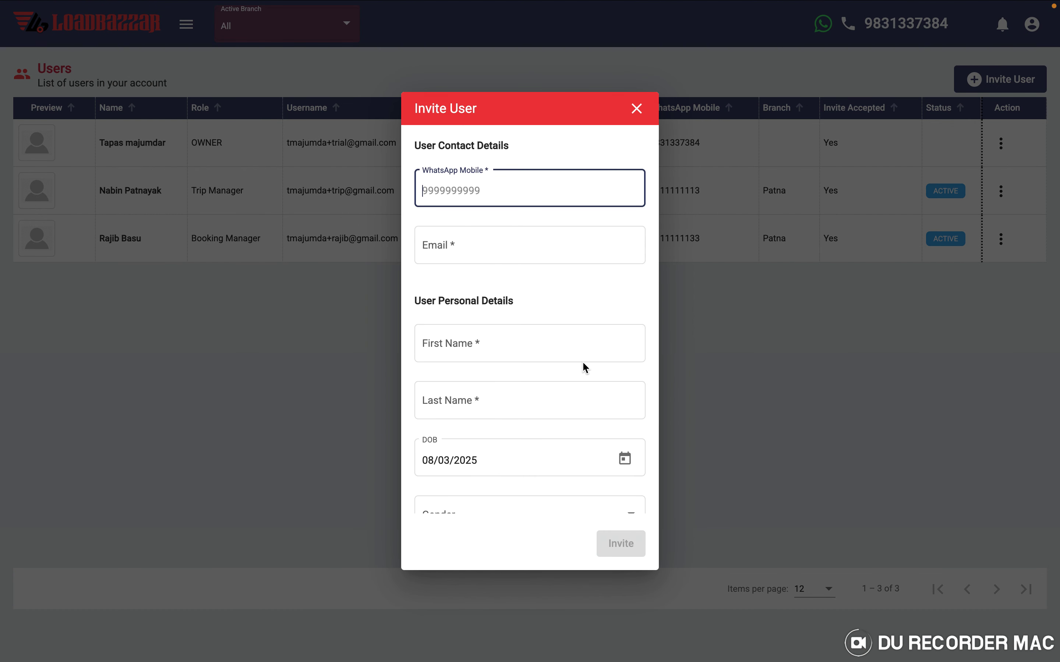
- Check the invite's user types (ADMIN, Booking Manager, Trip Manager), then close the form unsent
scroll(582, 367, down, 5)
click(509, 408)
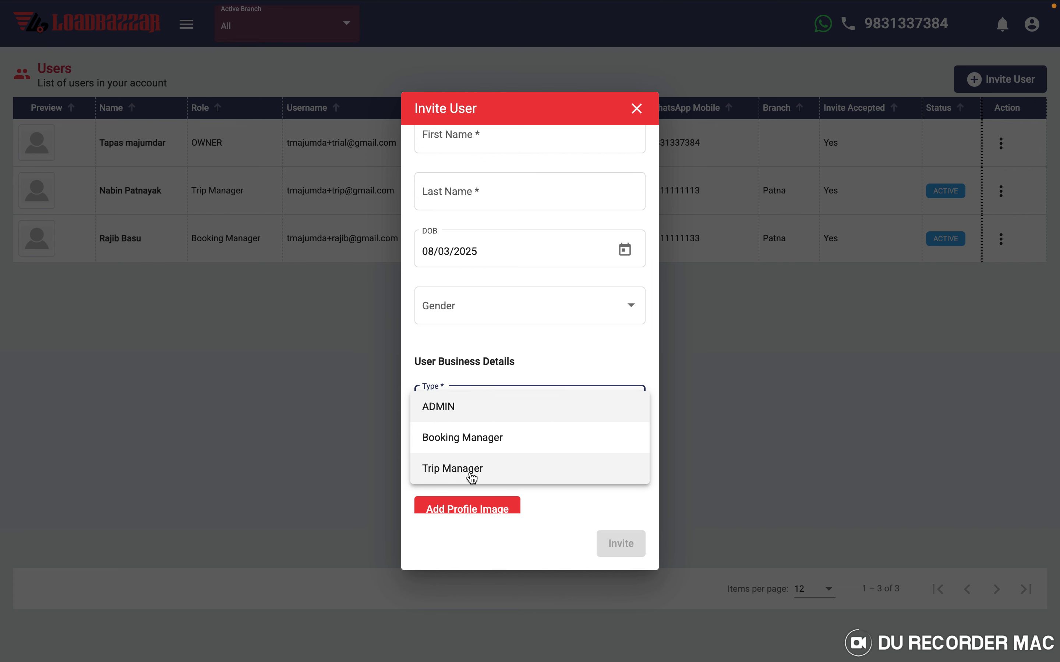
click(639, 113)
click(635, 110)
- Navigate to the Branches page from the modules list
click(186, 26)
scroll(78, 403, up, 3)
scroll(78, 405, down, 3)
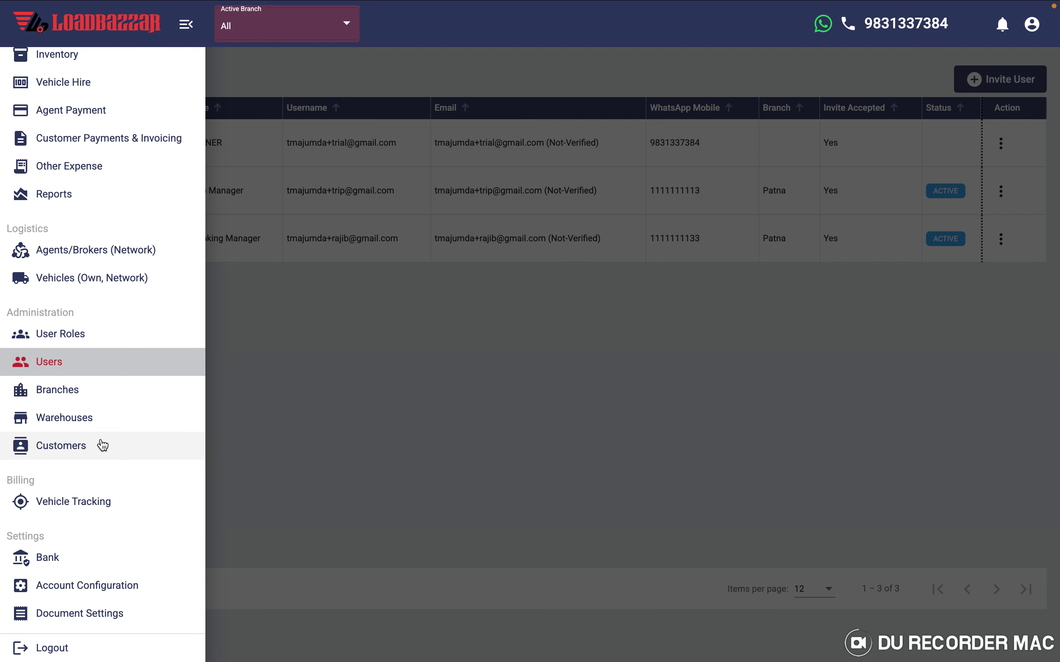
click(64, 391)
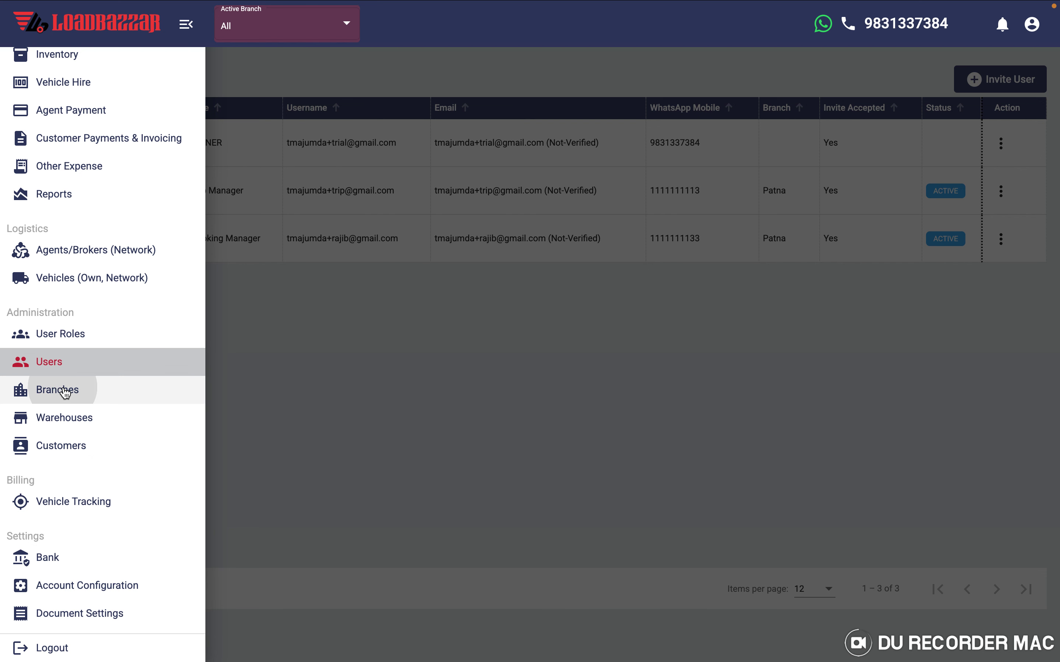
- Review the Branches list, then move to the Warehouses page
click(379, 334)
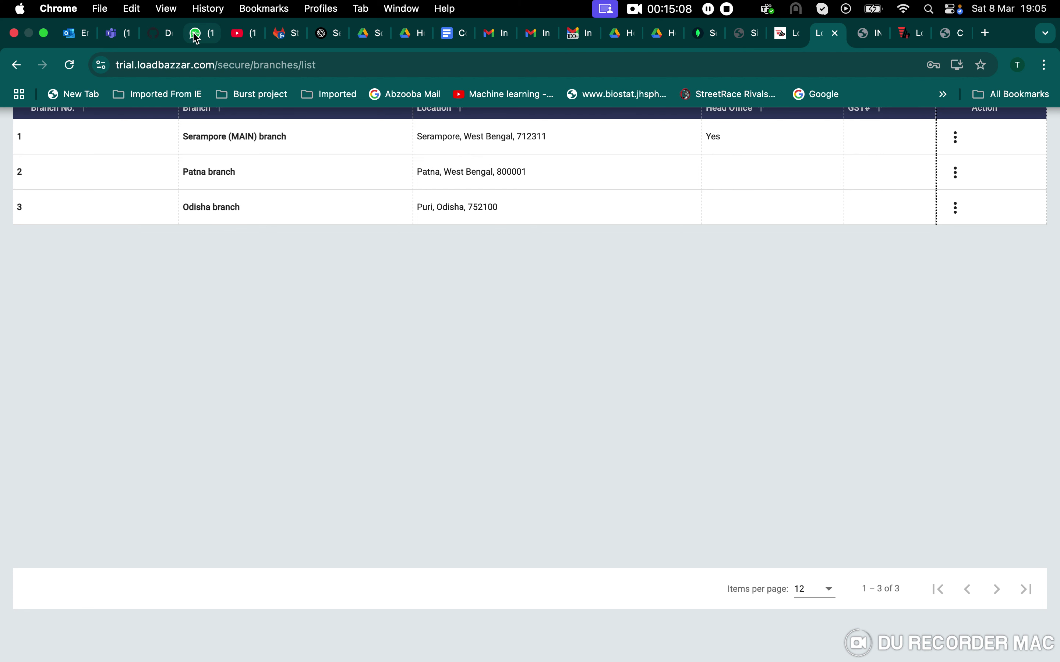
click(186, 28)
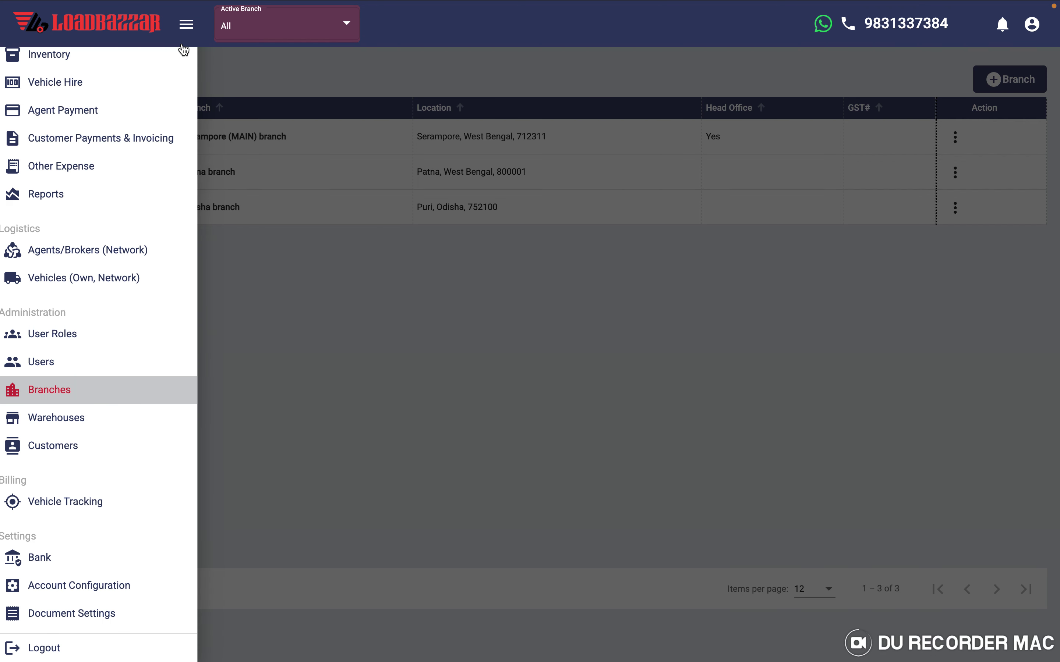
scroll(64, 414, up, 4)
scroll(83, 437, down, 4)
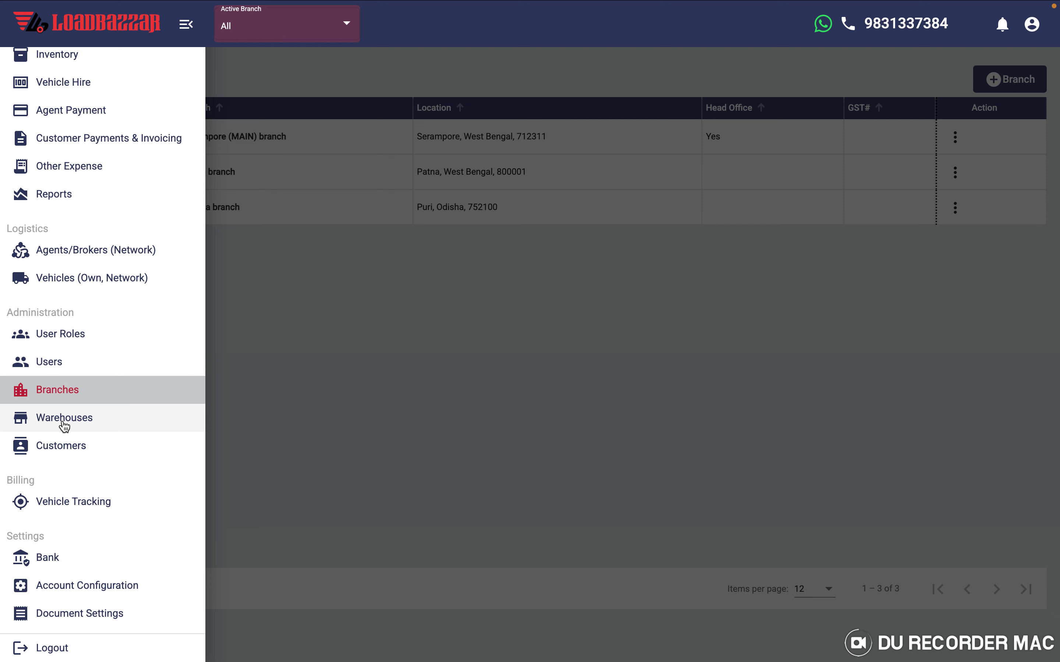
click(64, 422)
- Review the Warehouses list, then move to the Customers page
click(364, 372)
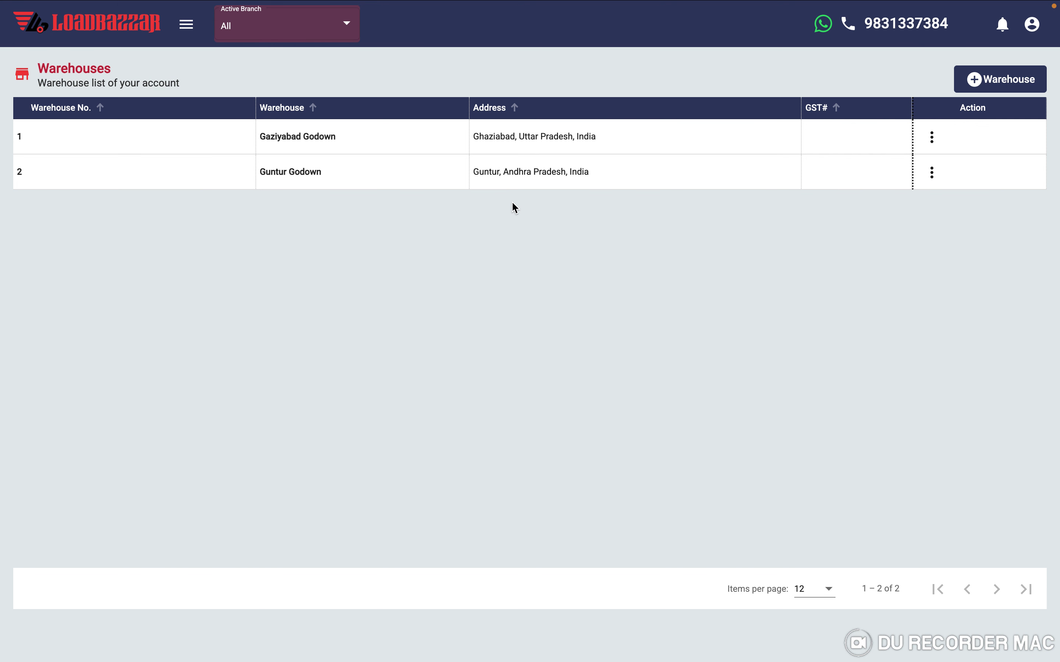
click(186, 27)
scroll(83, 447, down, 4)
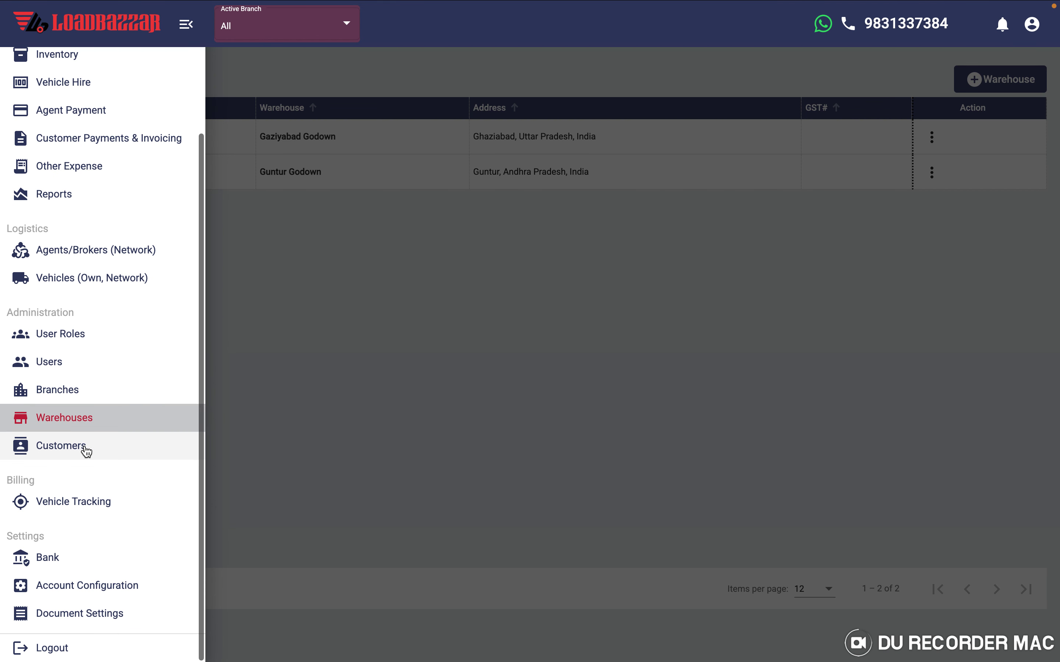
click(57, 451)
- Start a new customer from the saved GSTIN and fetch DELPHI INTERNATIONAL's Barasat, Kolkata details
click(460, 368)
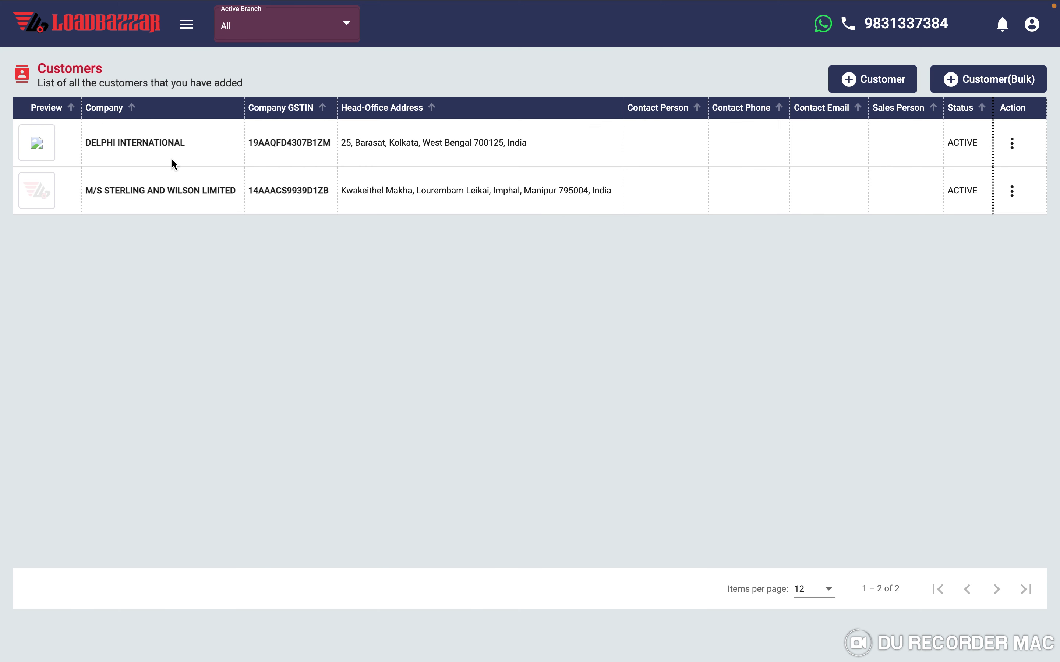
click(879, 82)
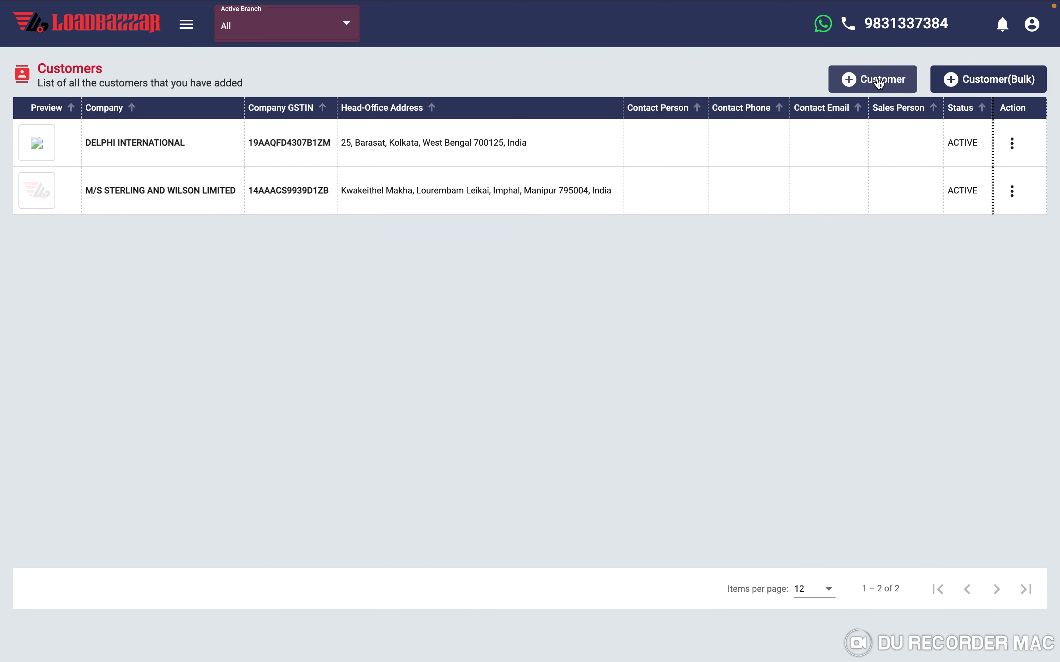
click(420, 194)
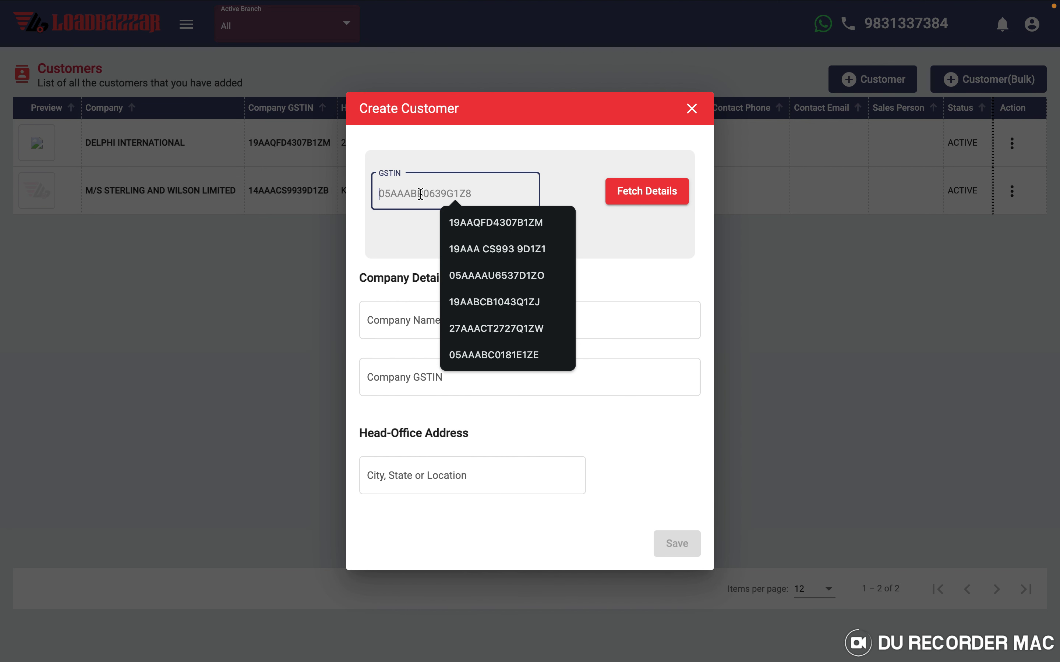
click(511, 224)
click(663, 203)
scroll(454, 419, down, 4)
scroll(452, 420, down, 3)
scroll(451, 416, up, 5)
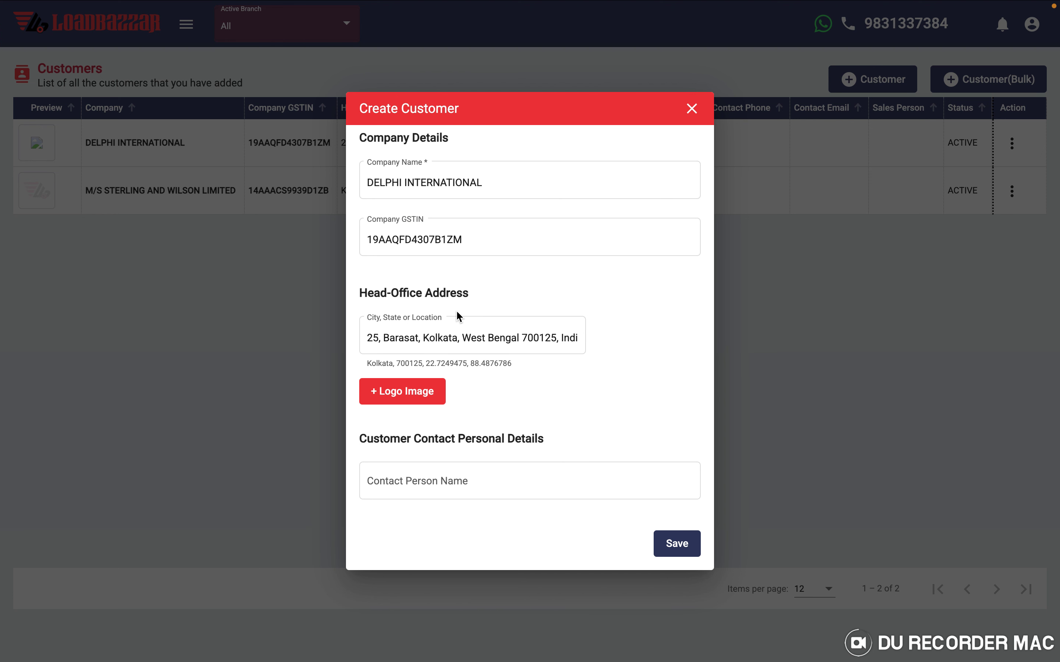
- Discard the Create Customer form unsaved, leaving two customers, and bring up the modules list
click(692, 109)
click(187, 30)
scroll(71, 359, up, 4)
scroll(74, 362, down, 4)
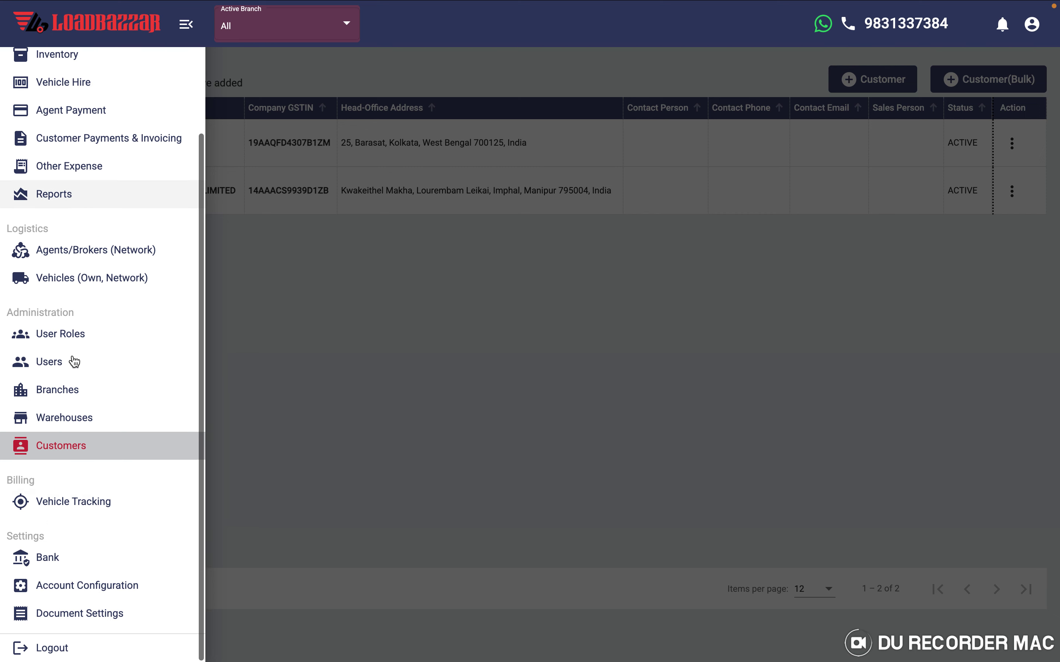
- Open Vehicle Tracking and view March 2025's 10 in-progress trackings
click(65, 508)
click(398, 345)
click(102, 169)
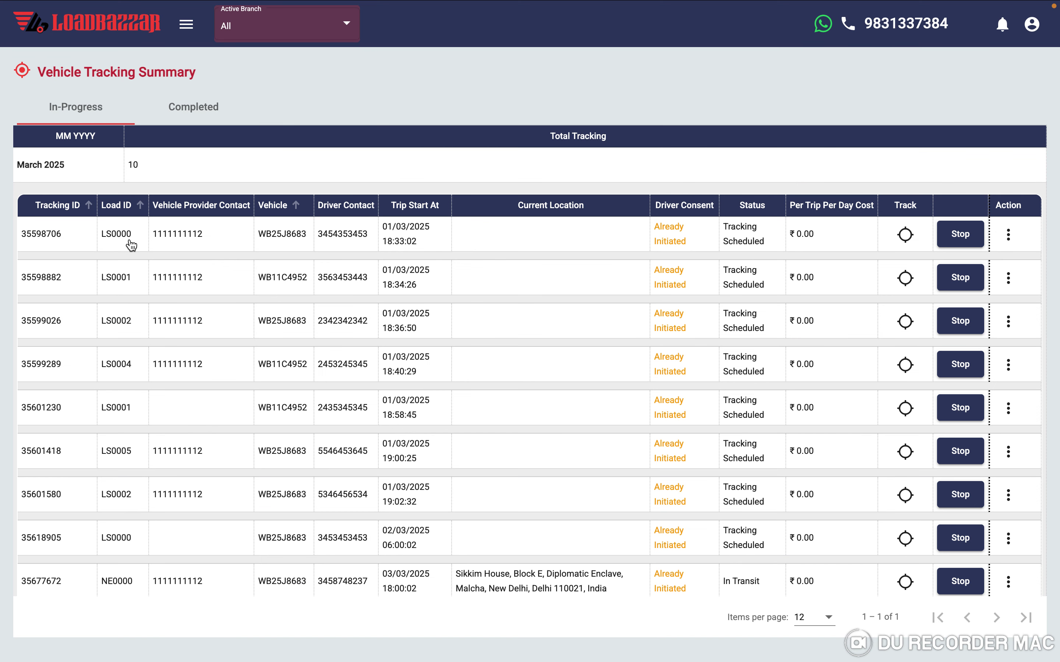
scroll(301, 391, down, 3)
scroll(301, 391, up, 3)
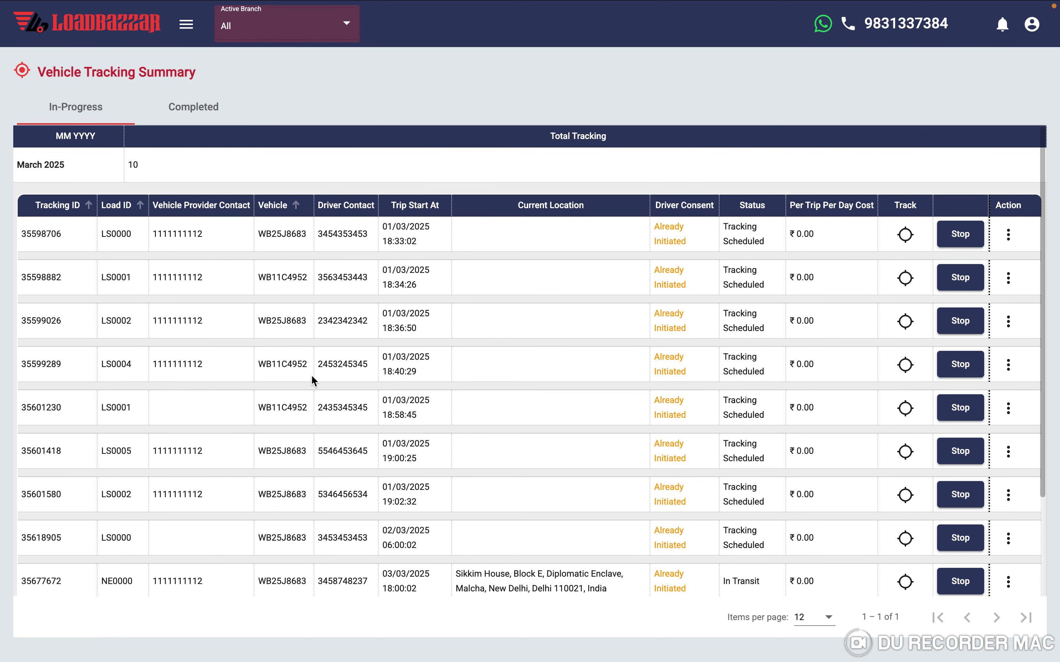
- View the 2 completed March 2025 trackings, costing ₹ 0.00
click(194, 108)
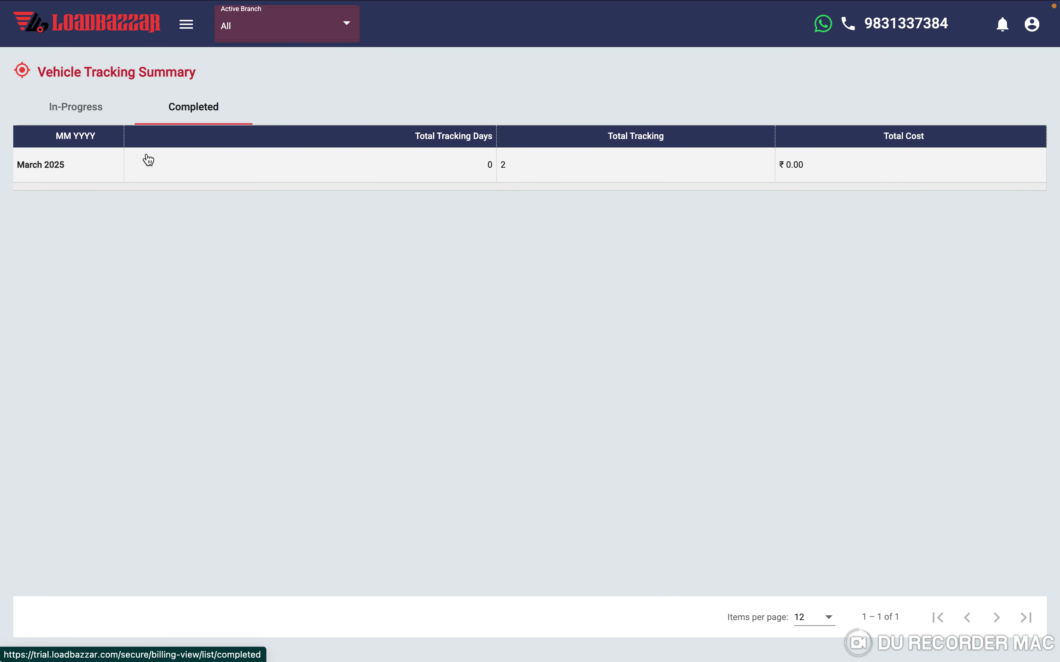
click(148, 160)
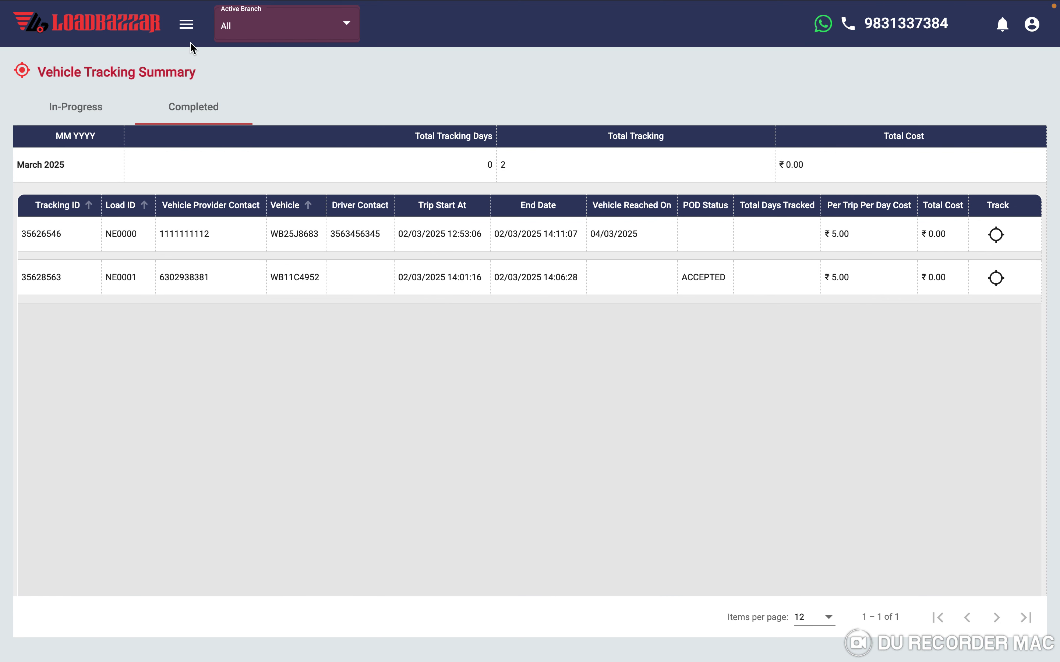
click(186, 25)
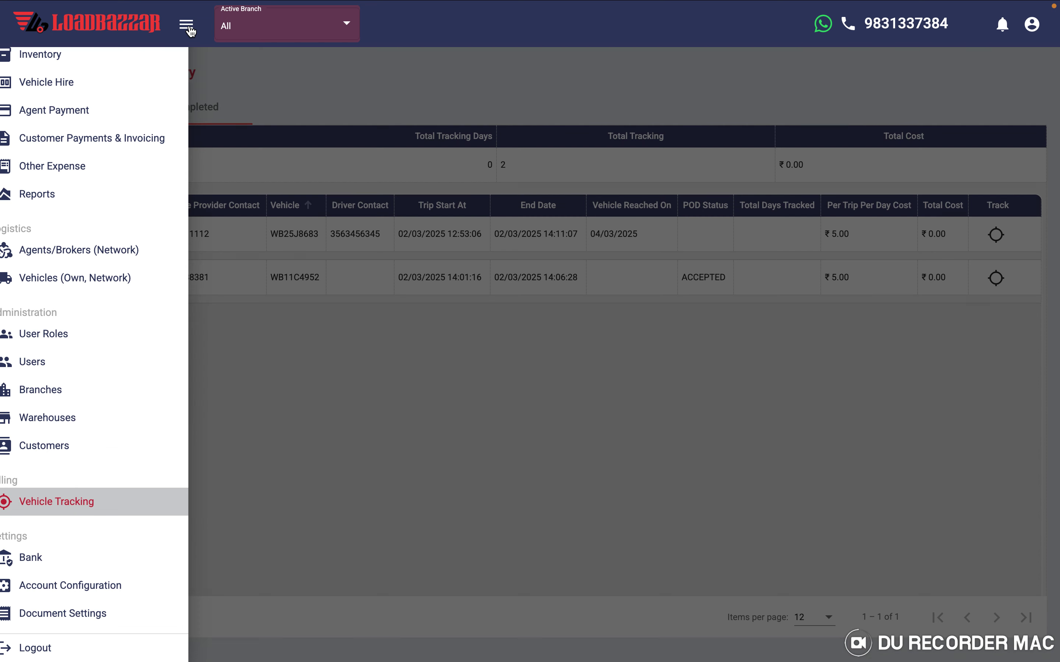
scroll(74, 420, down, 3)
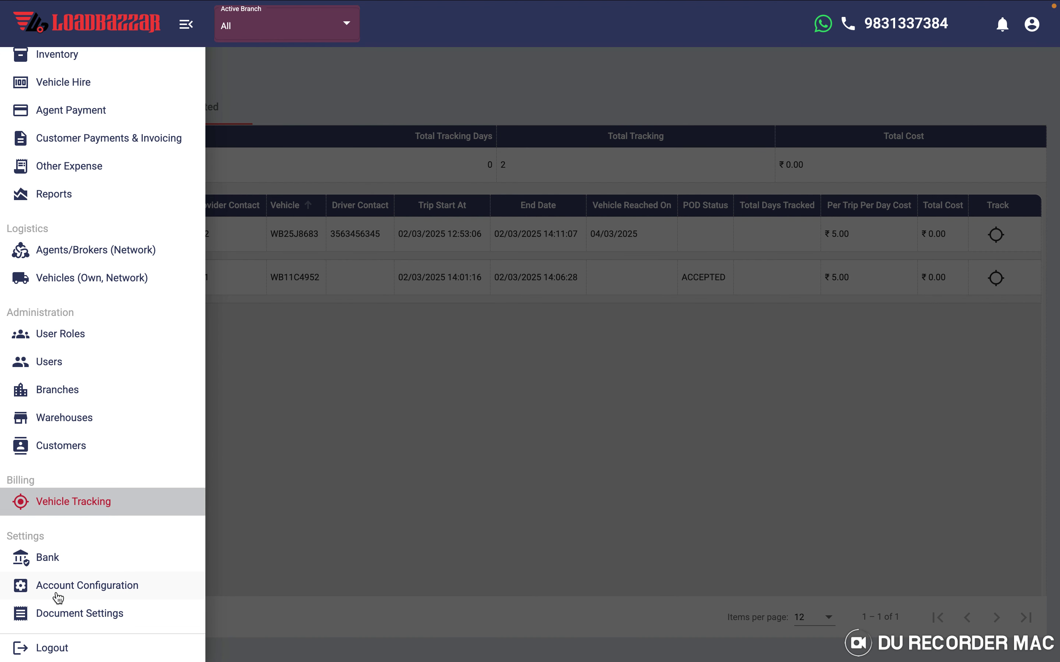
- Open Bank settings and inspect a new bank's Shipping Types and Account Branch options
click(46, 563)
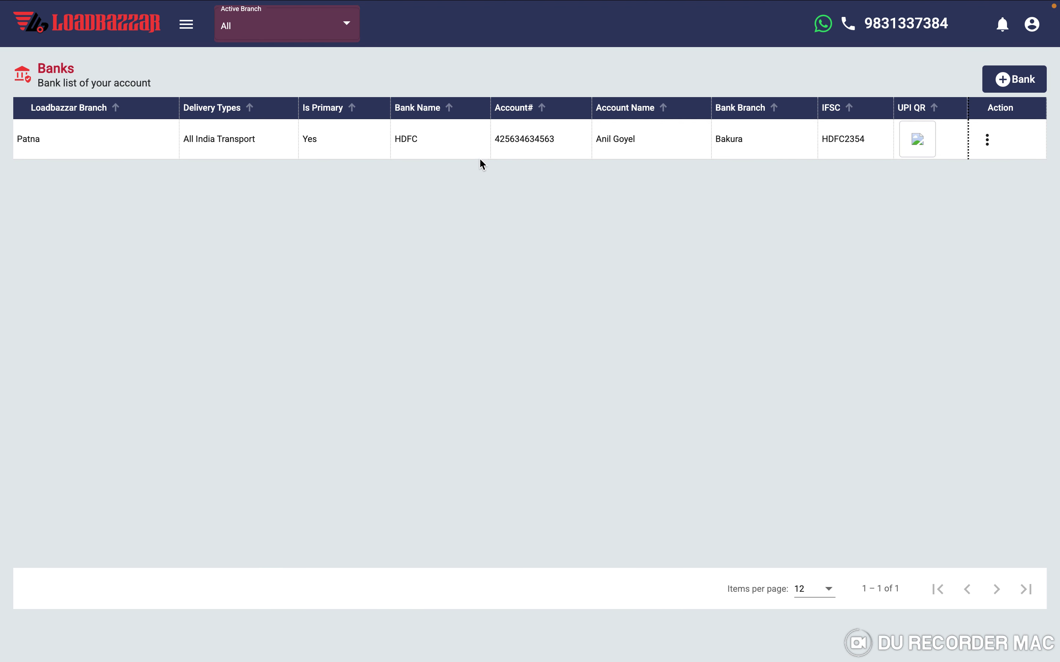
click(1005, 80)
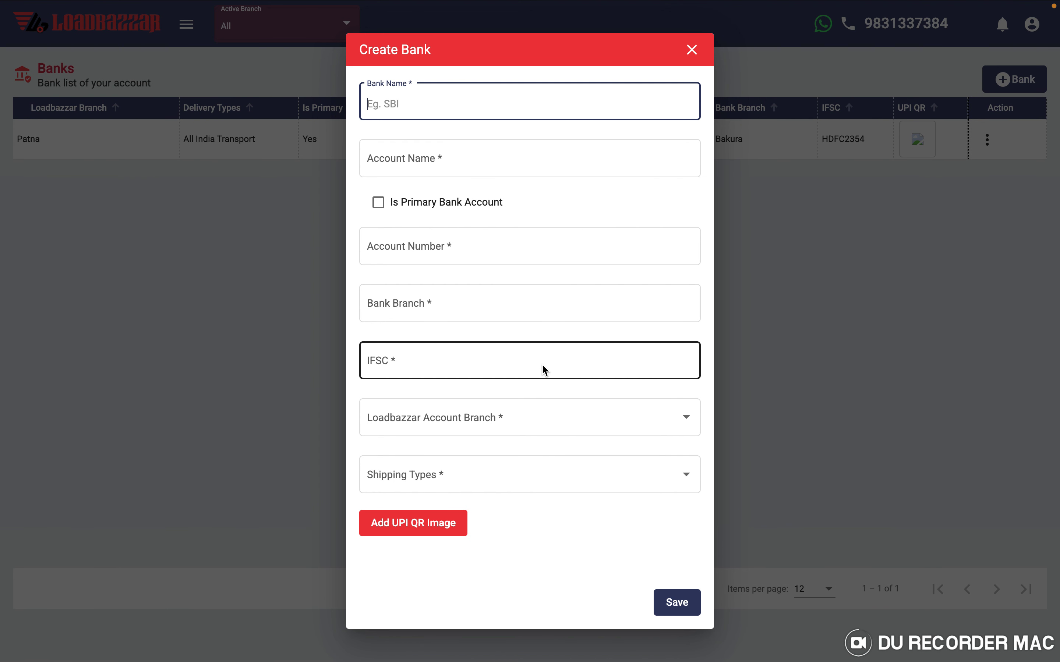
click(552, 475)
click(518, 431)
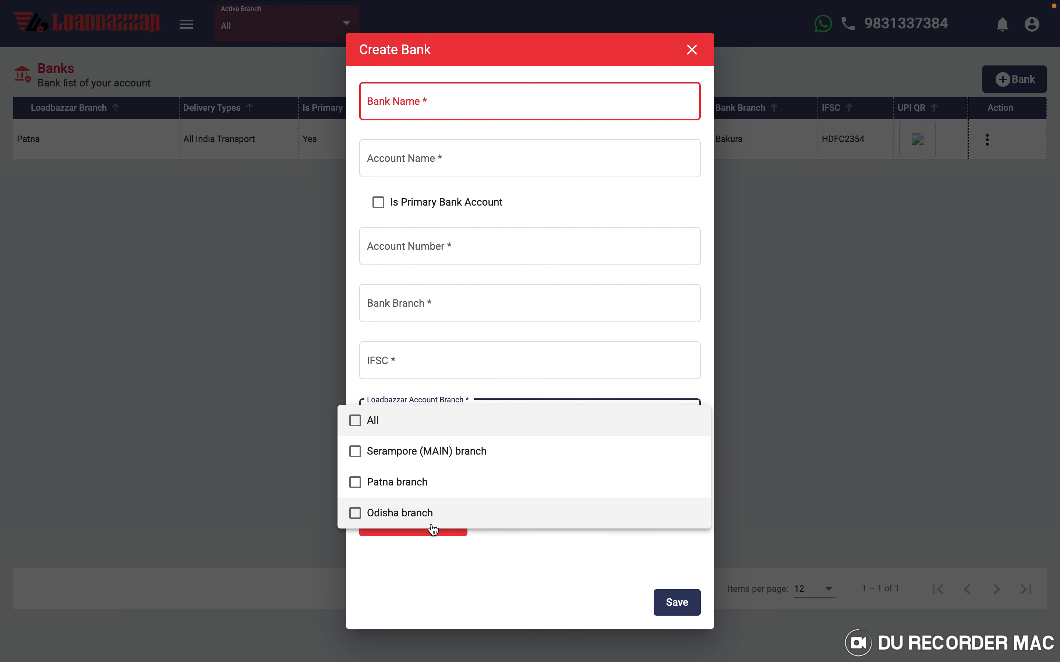
click(564, 569)
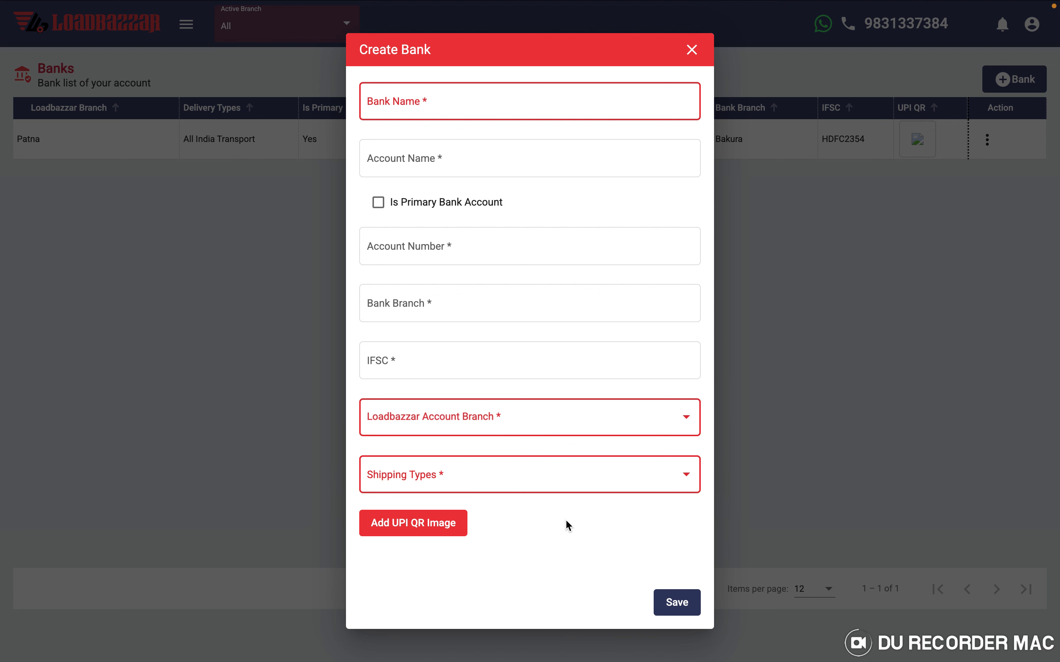
- Close the Create Bank form unsaved, keeping the single HDFC Patna account
click(692, 50)
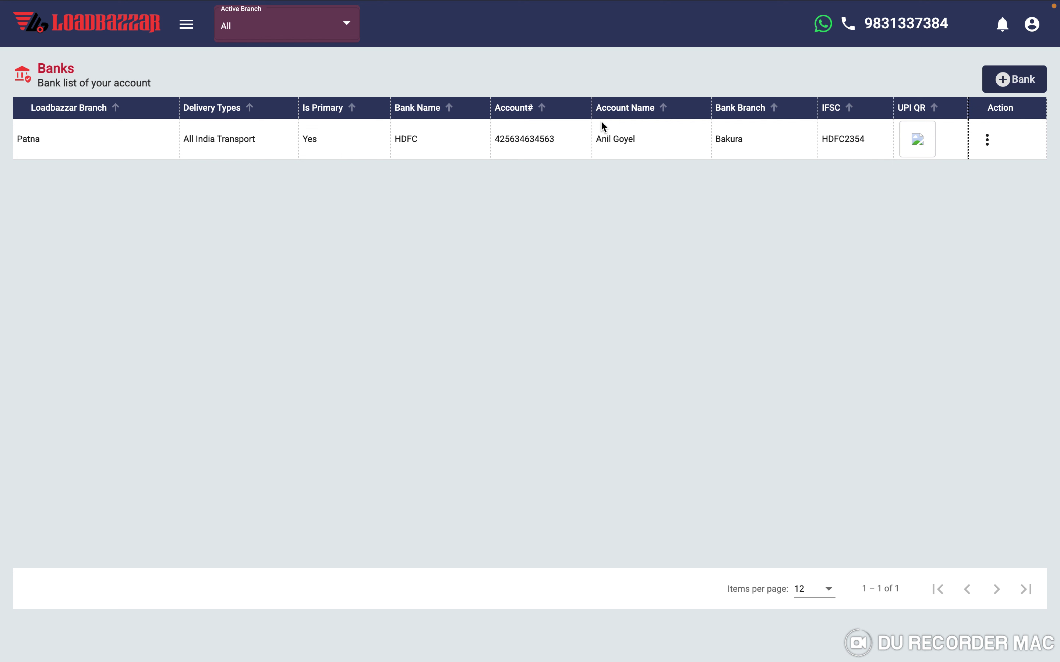
click(187, 25)
scroll(63, 427, down, 4)
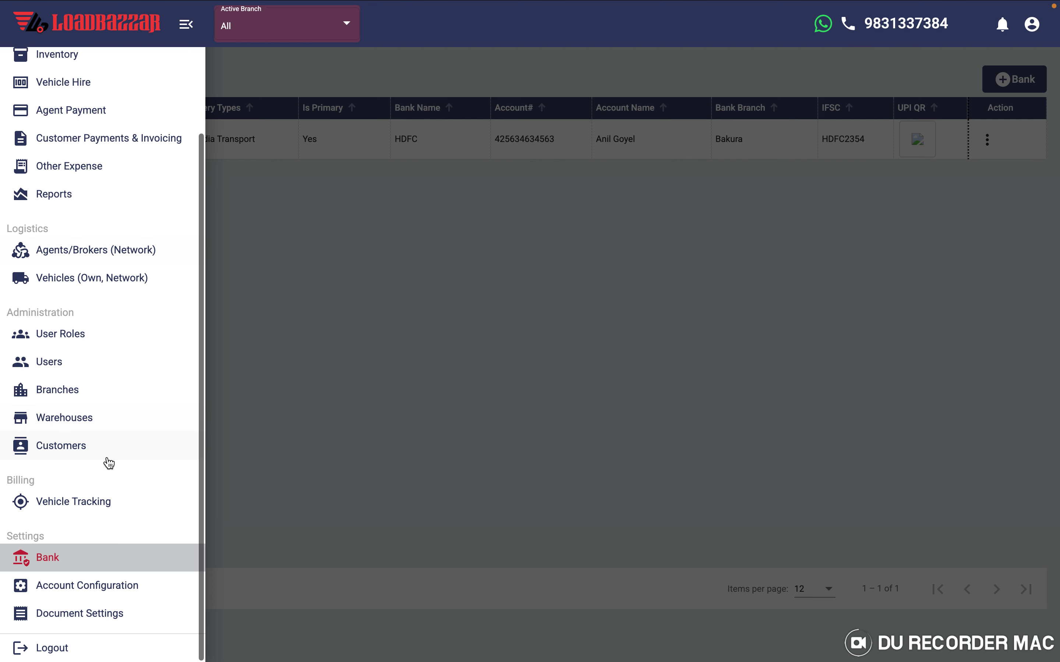
click(83, 595)
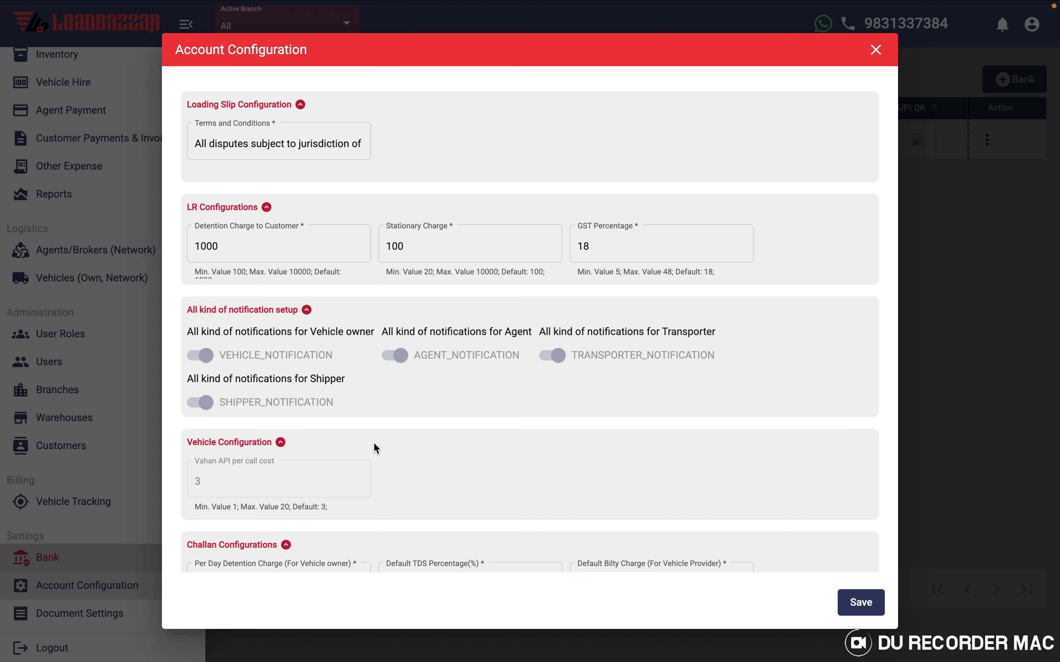
scroll(463, 501, down, 2)
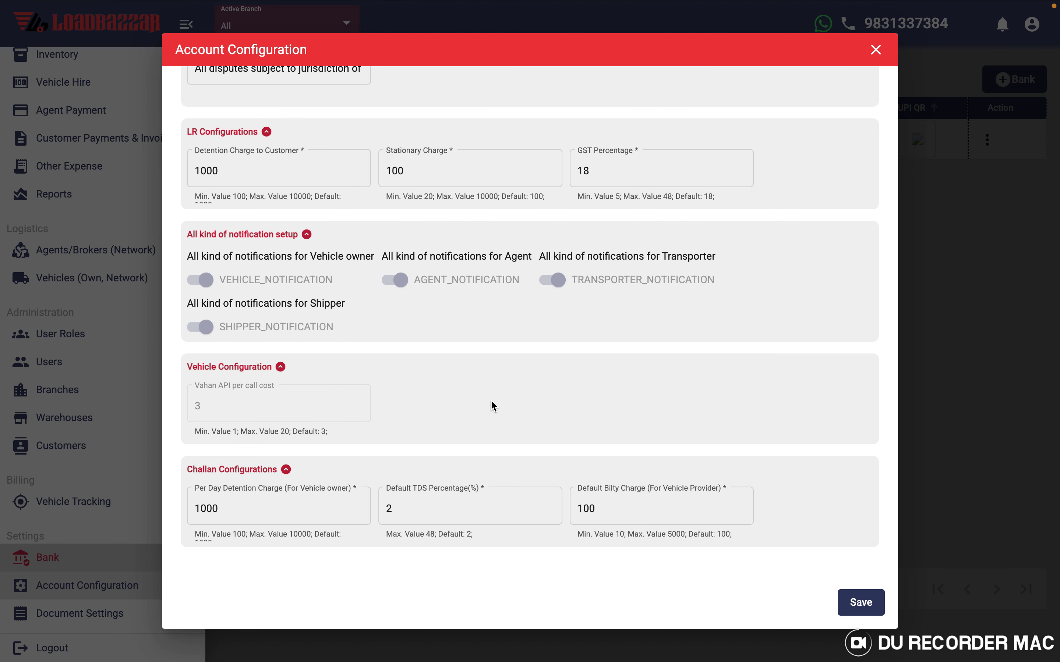
scroll(491, 404, up, 2)
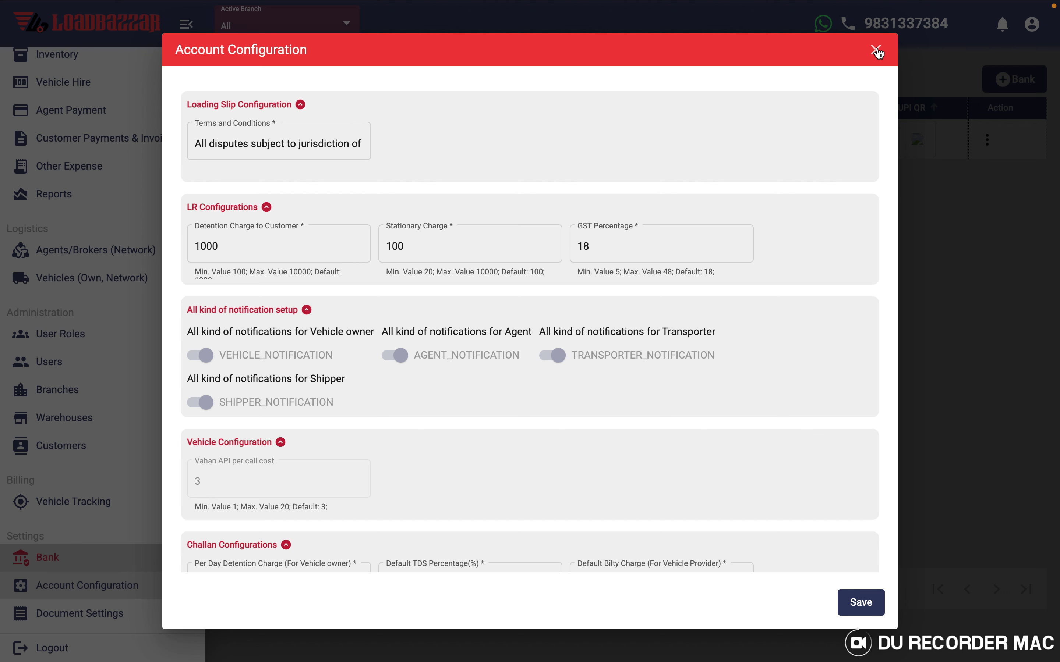
click(876, 50)
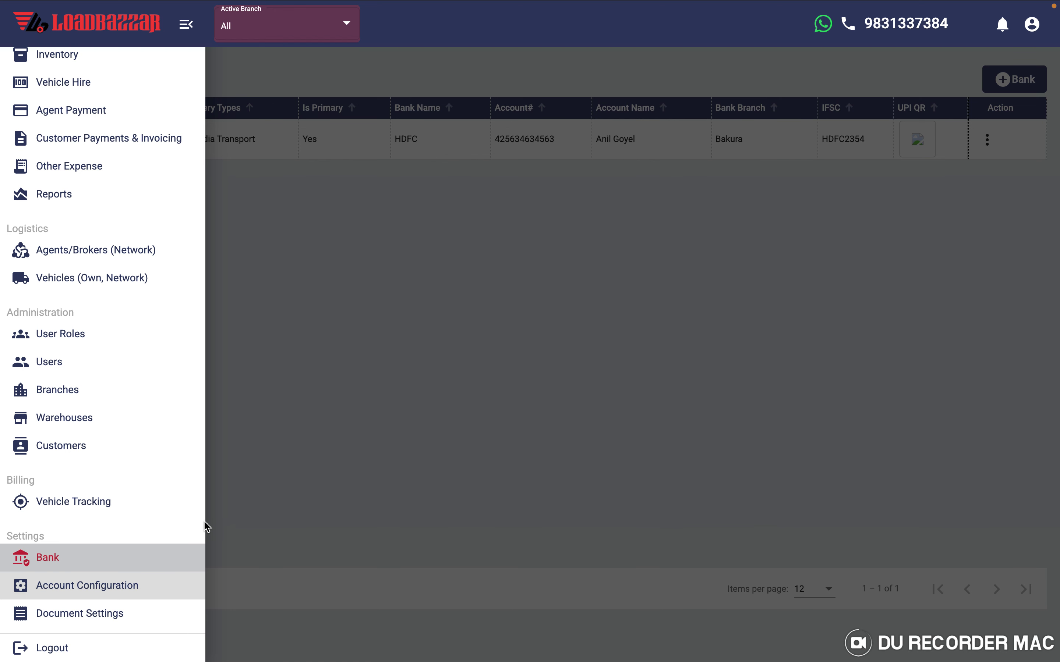
- Scroll through the 27 Document Settings numbering configurations, such as MR0000 and CN0000
click(93, 616)
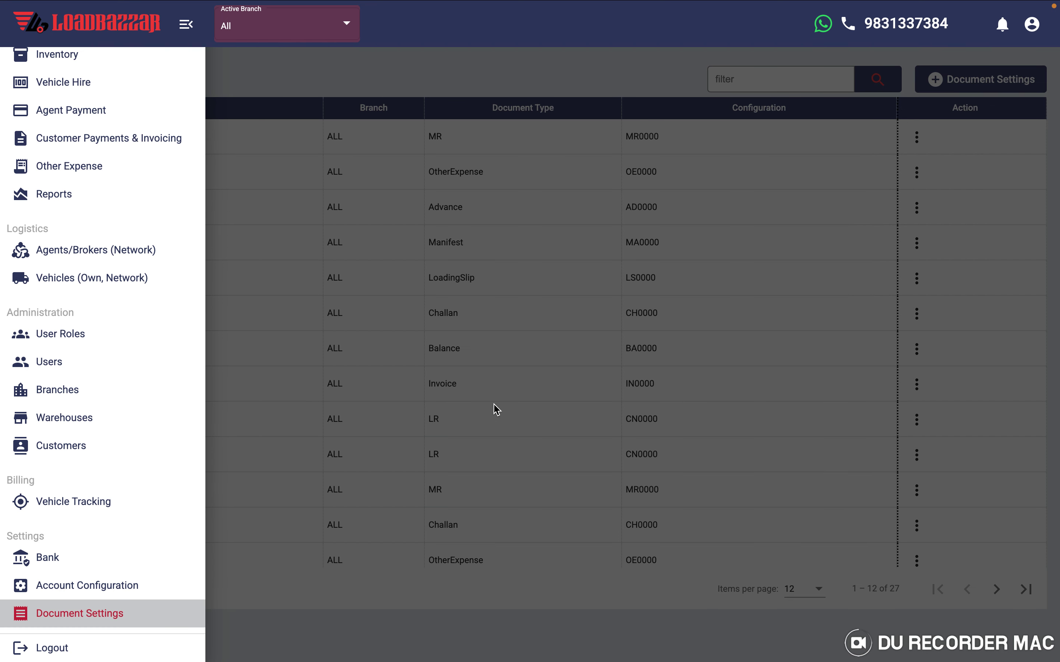
click(506, 412)
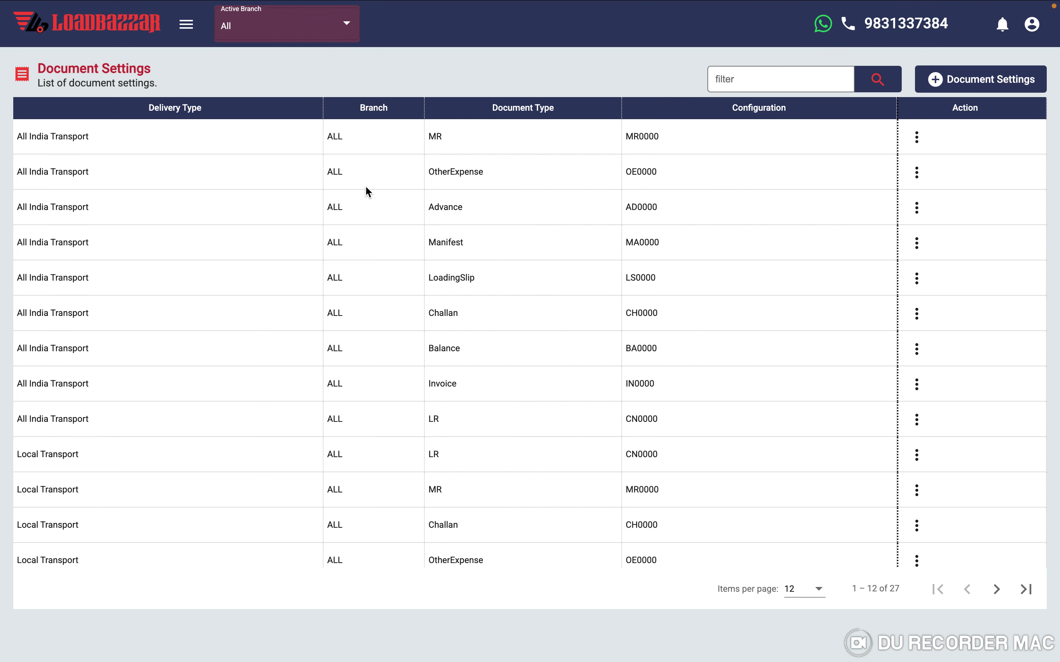
scroll(419, 334, down, 10)
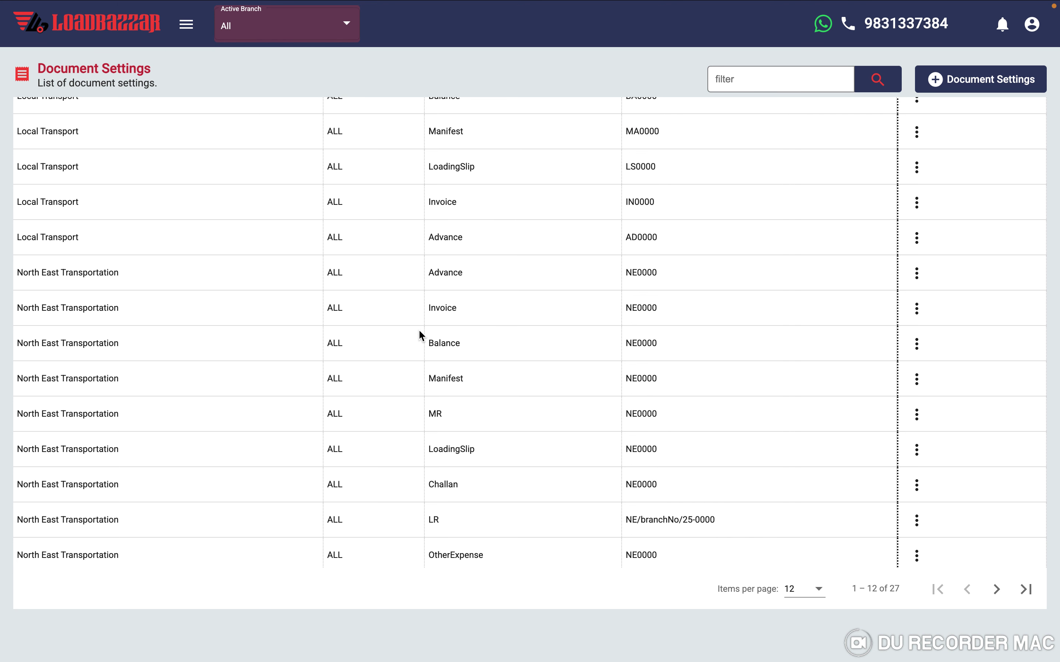
scroll(420, 332, up, 10)
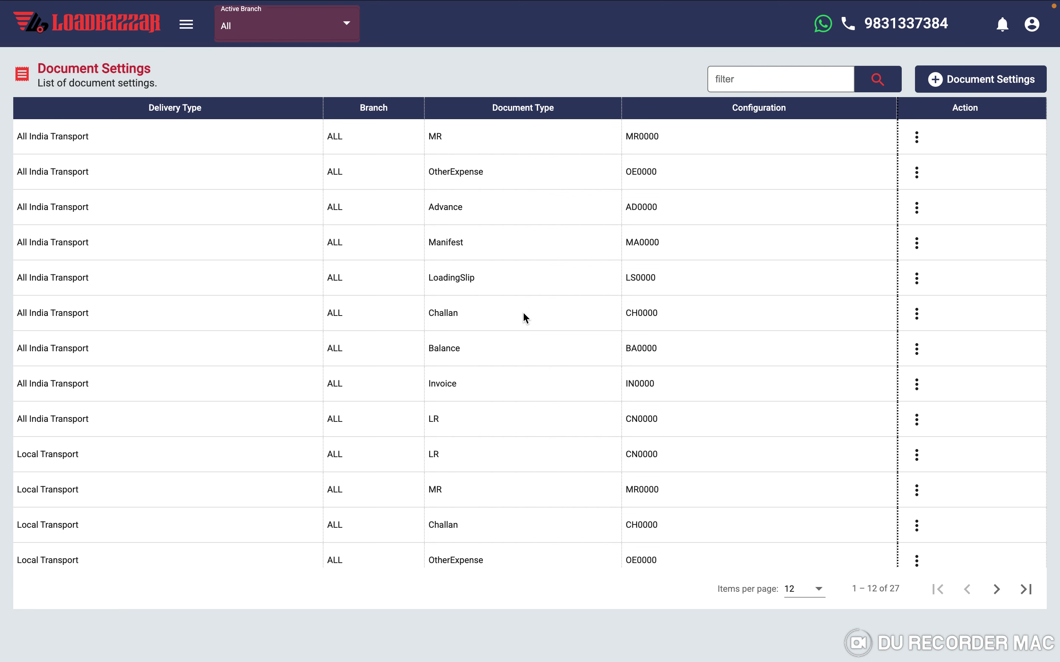
scroll(524, 314, down, 2)
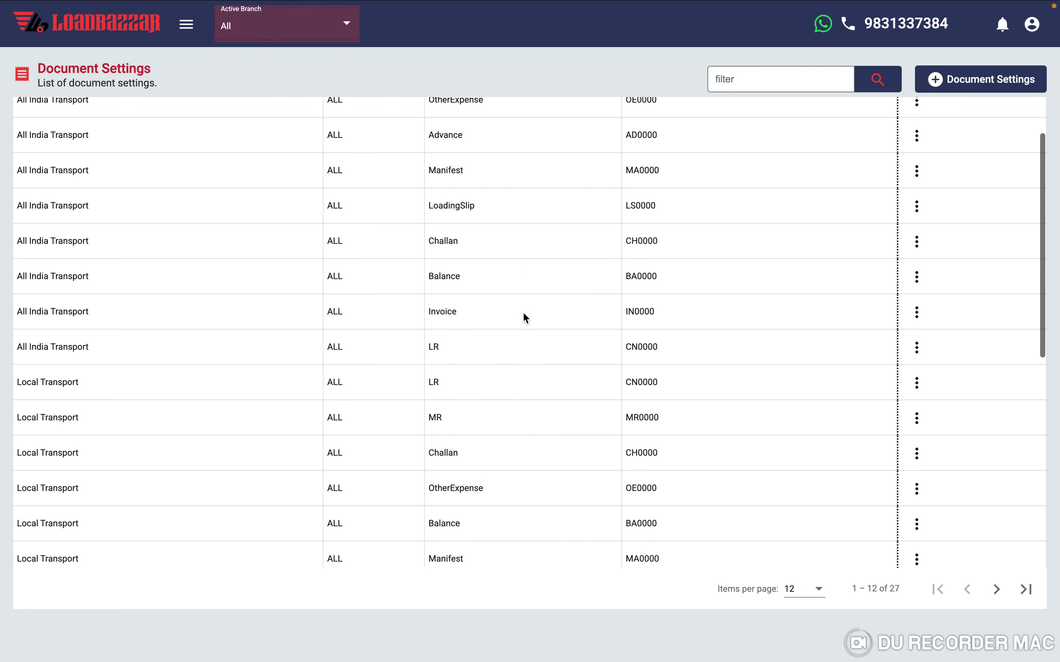
scroll(526, 317, down, 3)
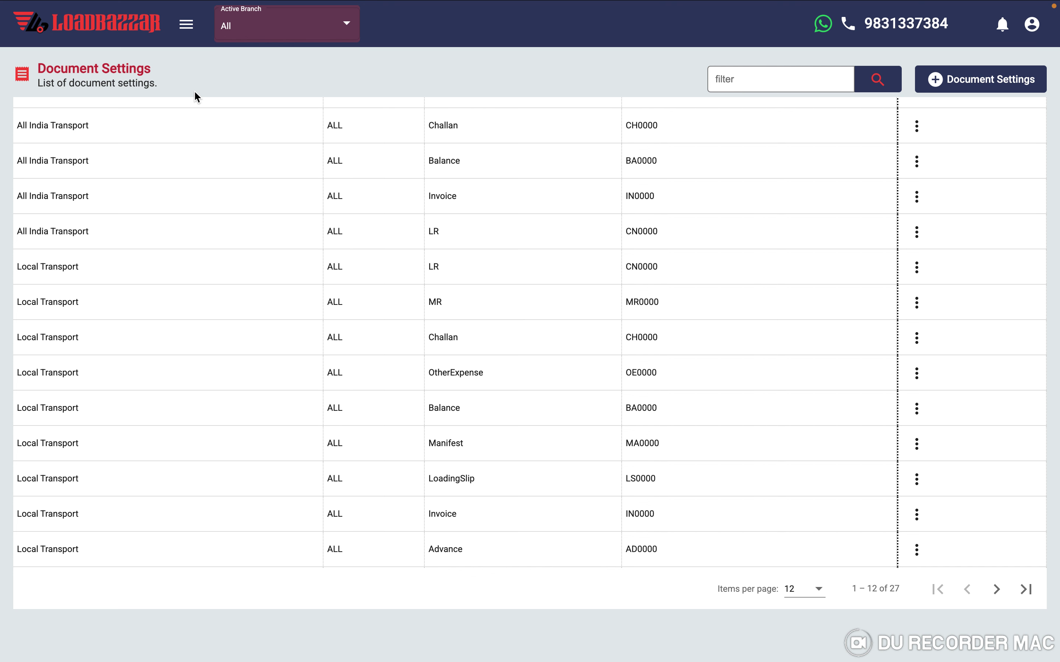
- Return to the 'Welcome to Loadbazzar!' dashboard
click(188, 27)
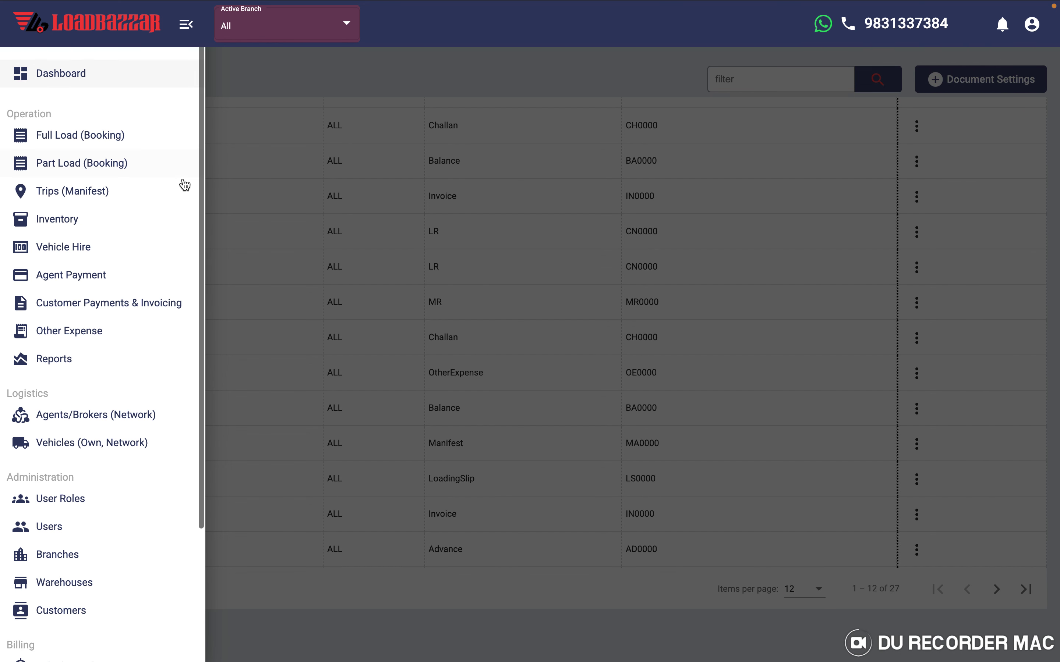
click(76, 83)
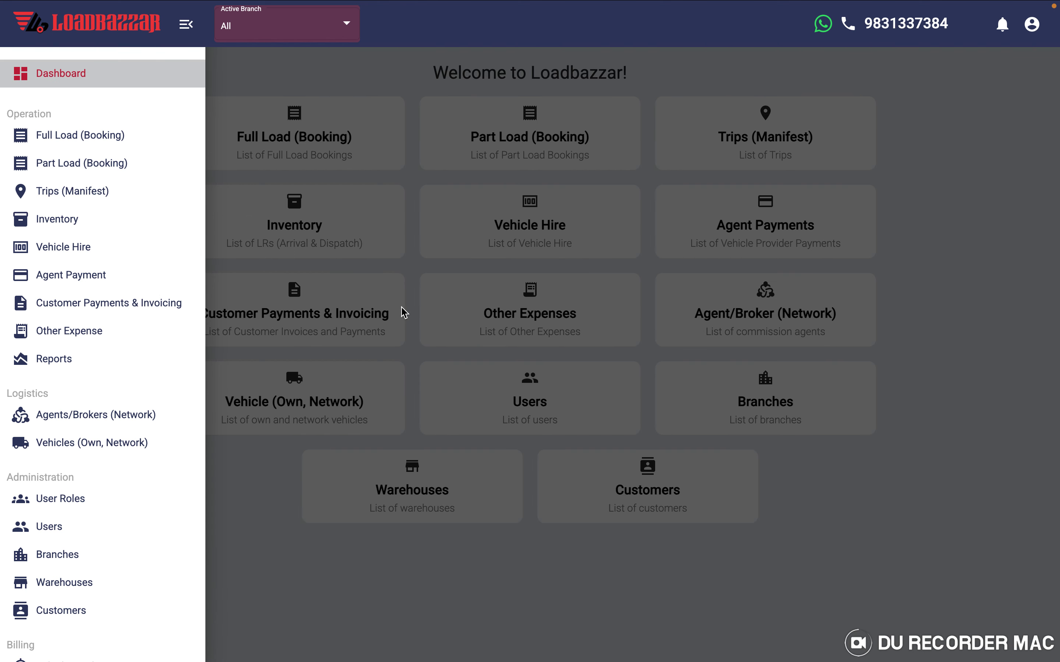
click(375, 331)
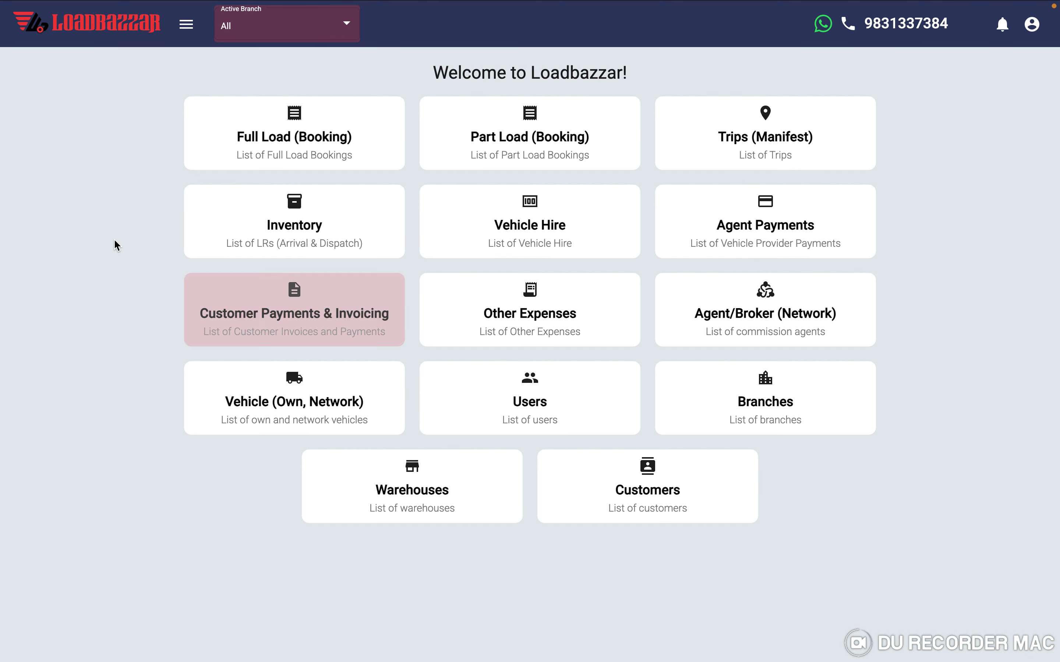